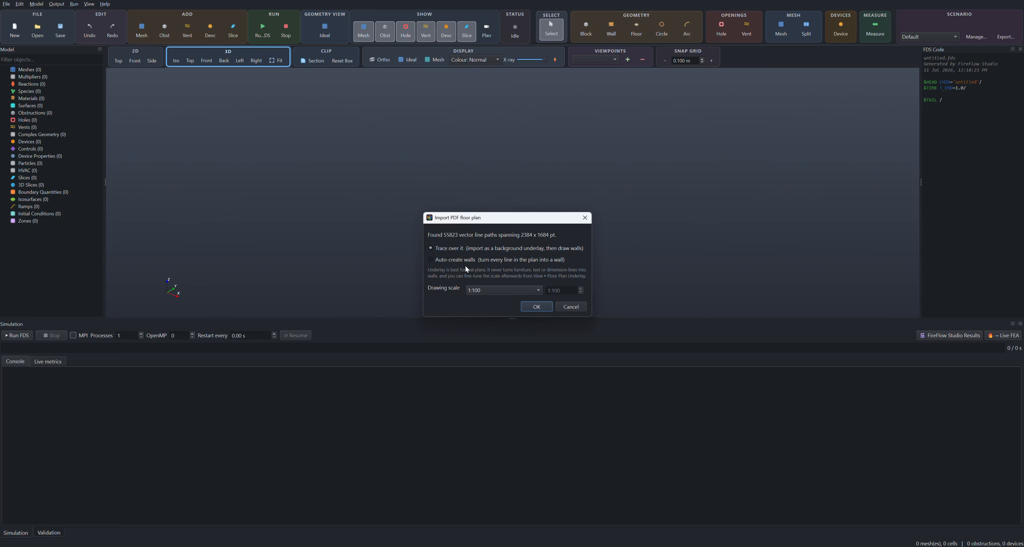
Import the PDF floor plan as a tracing underlay at 1:50 drawing scale and show it in the 2D top view
left_click(528, 289)
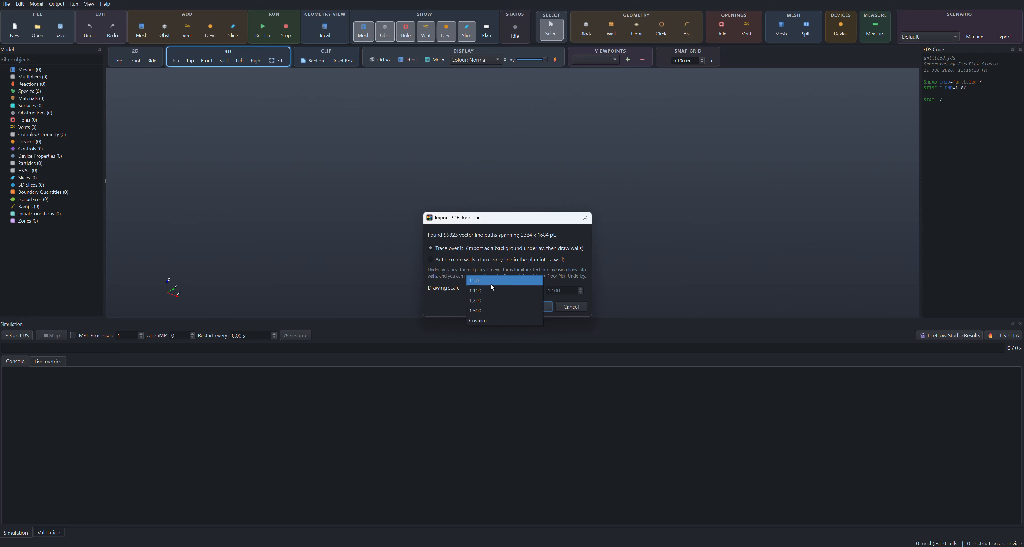
left_click(489, 279)
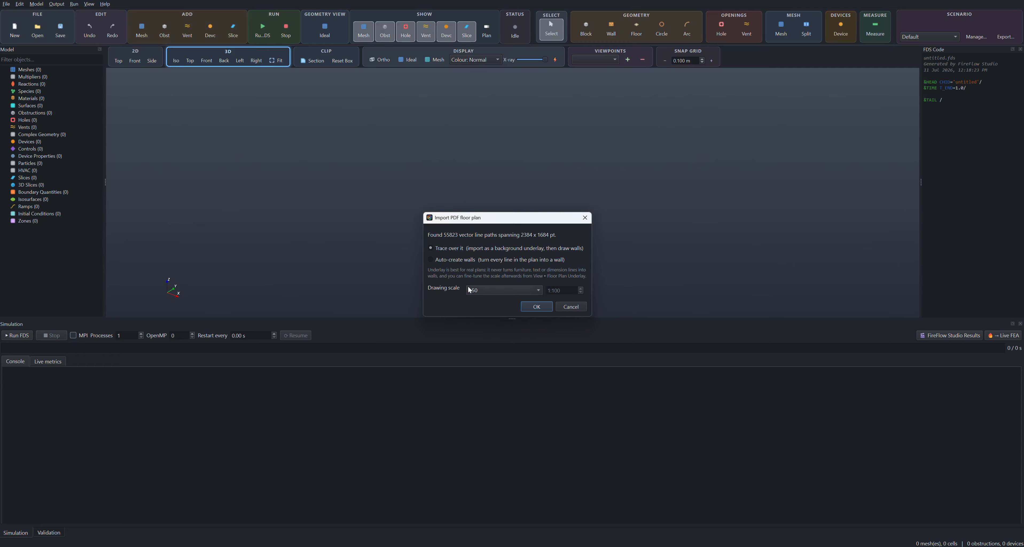
left_click(537, 308)
left_click(118, 61)
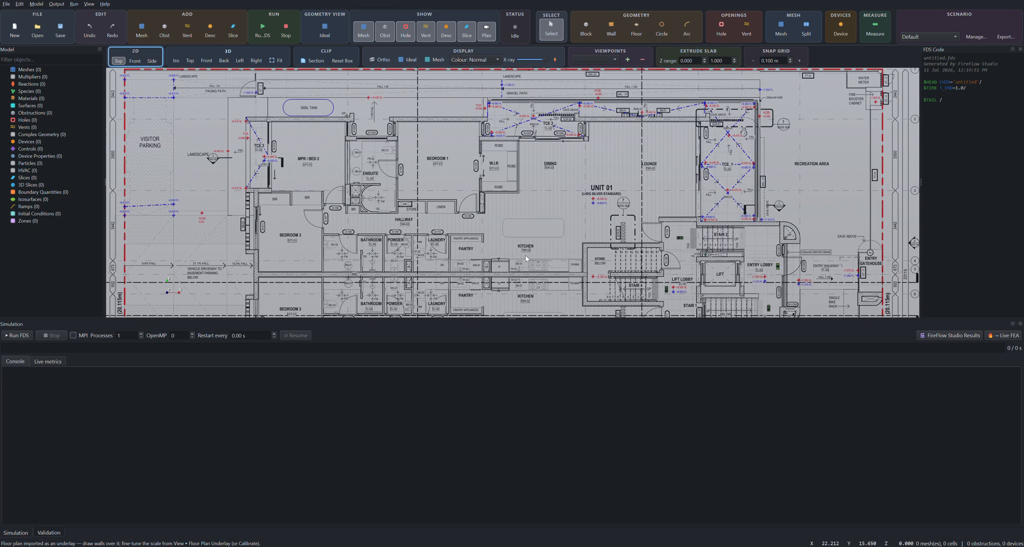
Start a floor outline at Bedroom 3's corner by the hallway and trace the hallway's upper edge to the walk-in robe's outer corner
left_click(637, 31)
scroll(263, 272, "up", 3)
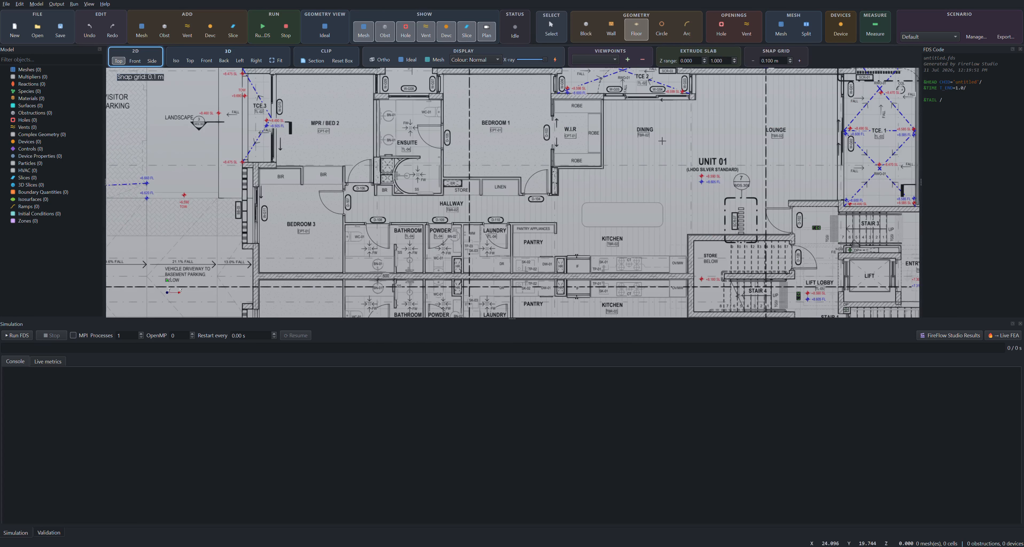
middle_click_drag(352, 234, 321, 248)
scroll(318, 235, "up", 2)
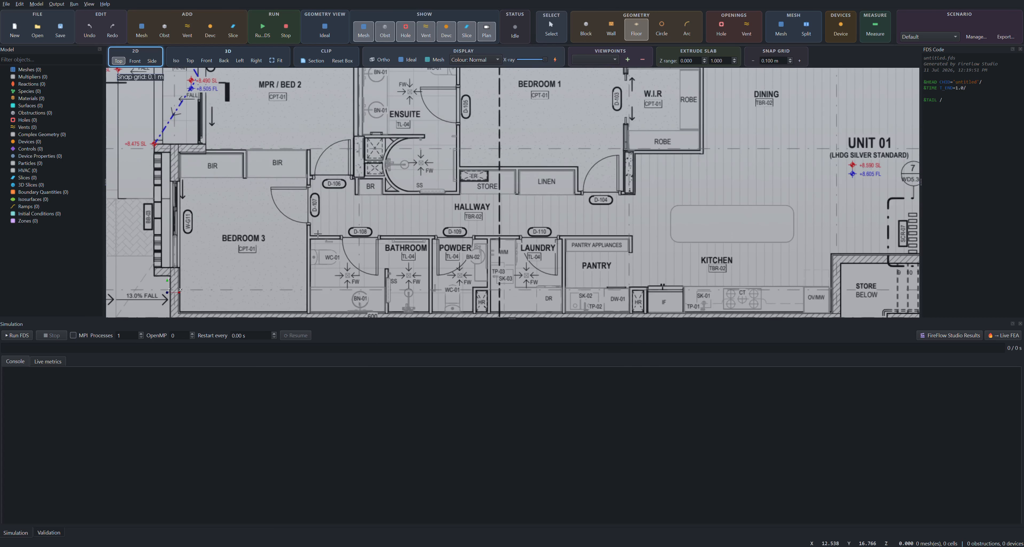
left_click(309, 237)
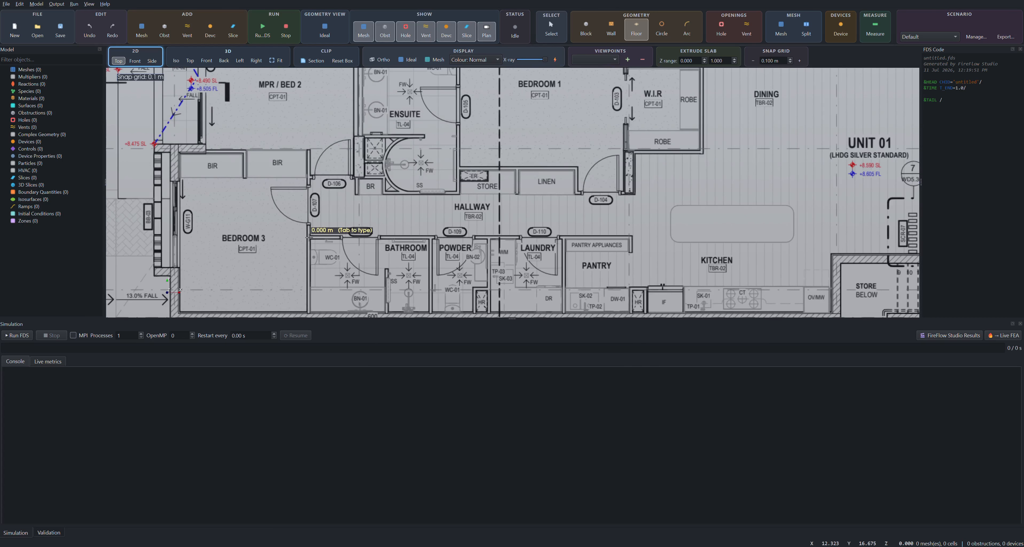
left_click(309, 177)
left_click(356, 178)
left_click(356, 196)
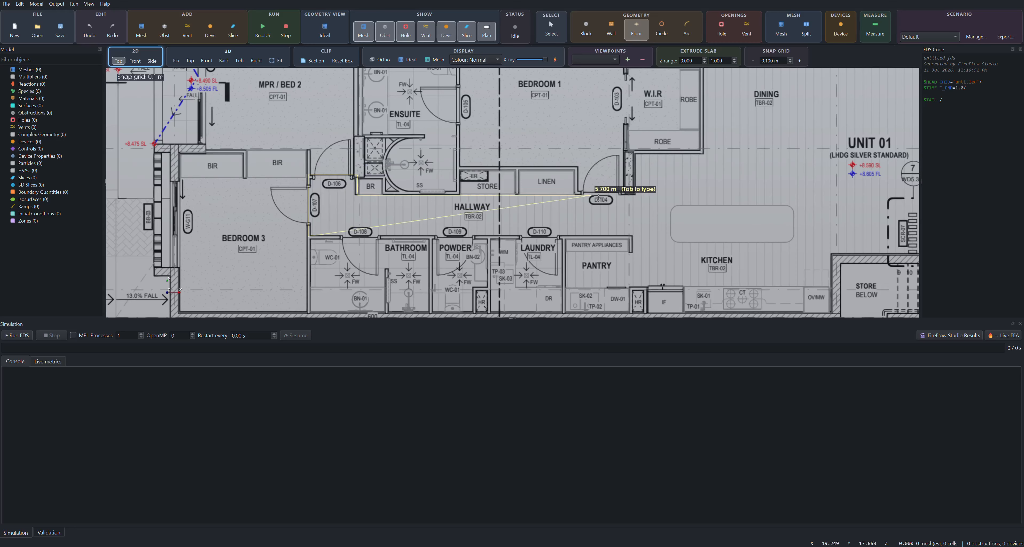
left_click(634, 197)
left_click(634, 153)
left_click(703, 153)
Trace the rest of the floor outline around the dining, lounge and kitchen areas and close it at the hallway starting corner
scroll(703, 153, "down", 2)
middle_click_drag(703, 153, 607, 198)
scroll(885, 235, "down", 3)
scroll(441, 232, "up", 6)
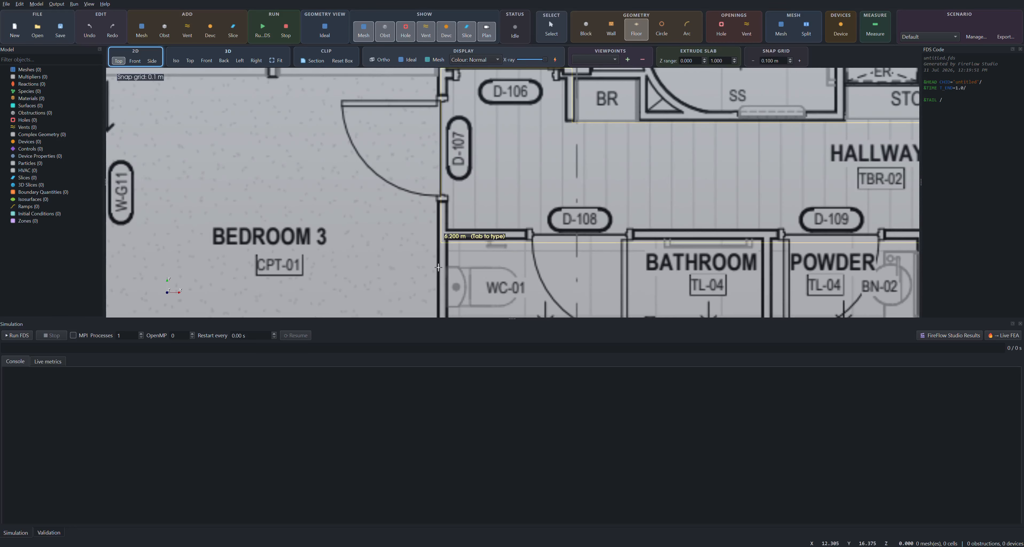
left_click(442, 232)
Create the floor slab from the traced outline with a thickness of 0.1
double_click(519, 253)
type("0.1")
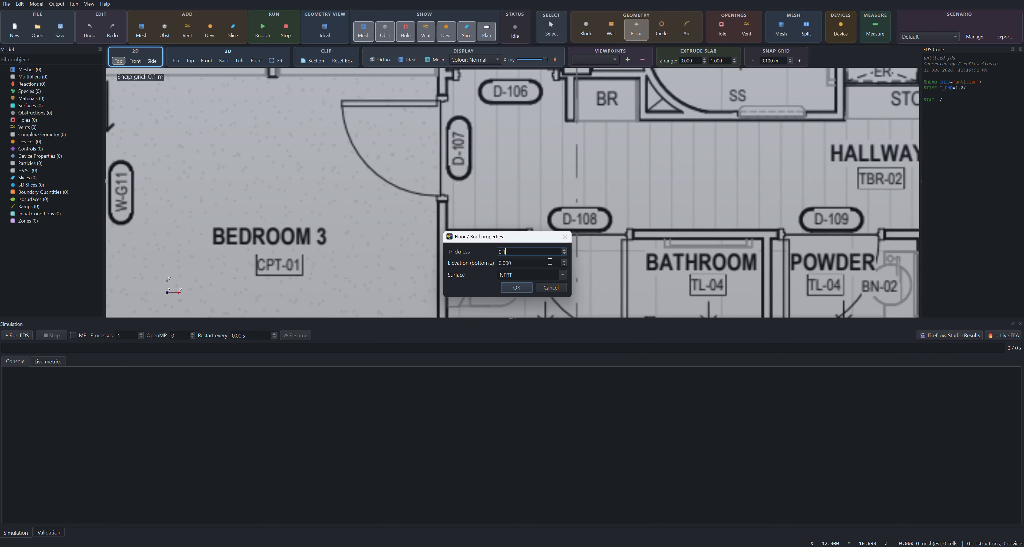
left_click(516, 289)
Trace a wall path along the floor slab's perimeter, starting at the hallway corner beside door D-106
scroll(356, 232, "down", 2)
scroll(356, 231, "down", 3)
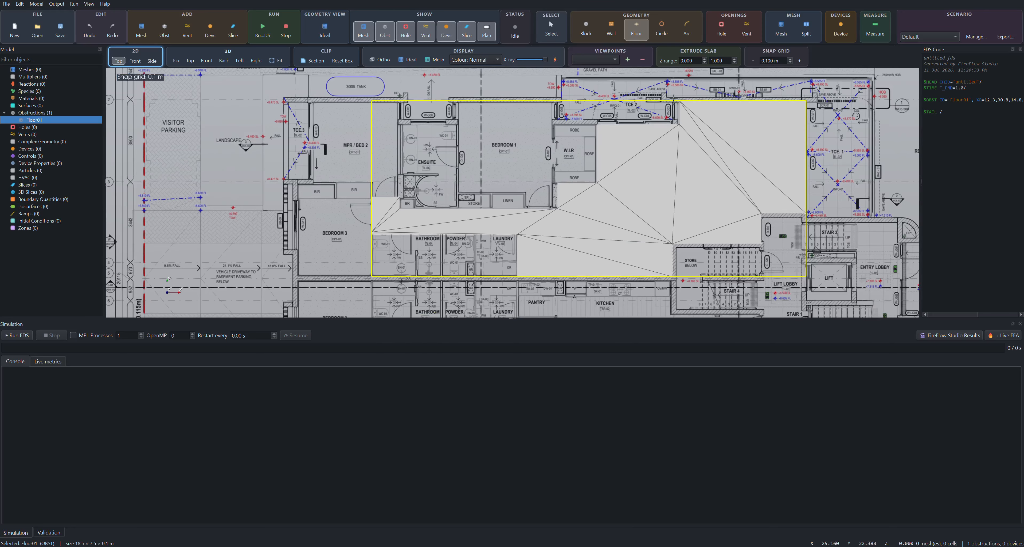
left_click(611, 33)
scroll(438, 226, "up", 2)
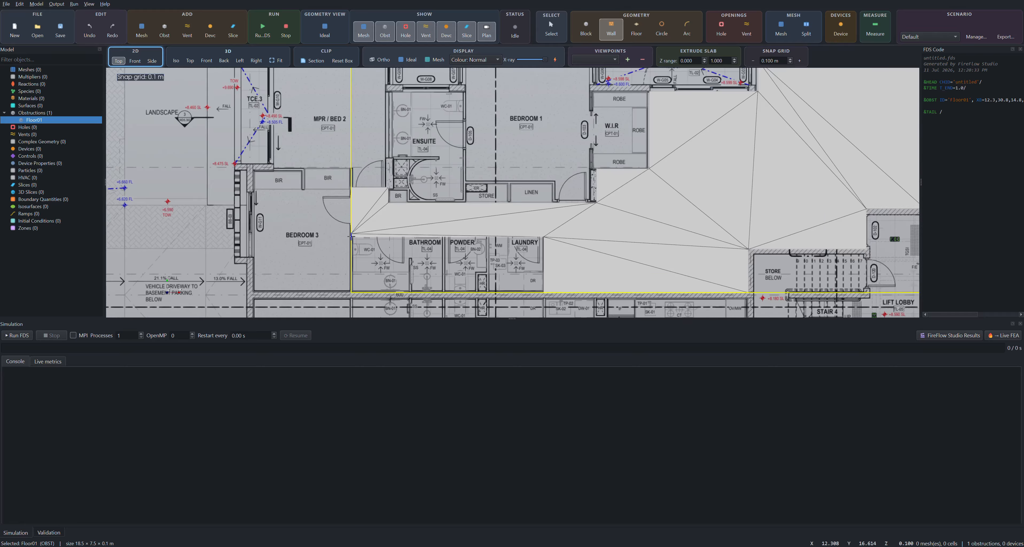
left_click(352, 188)
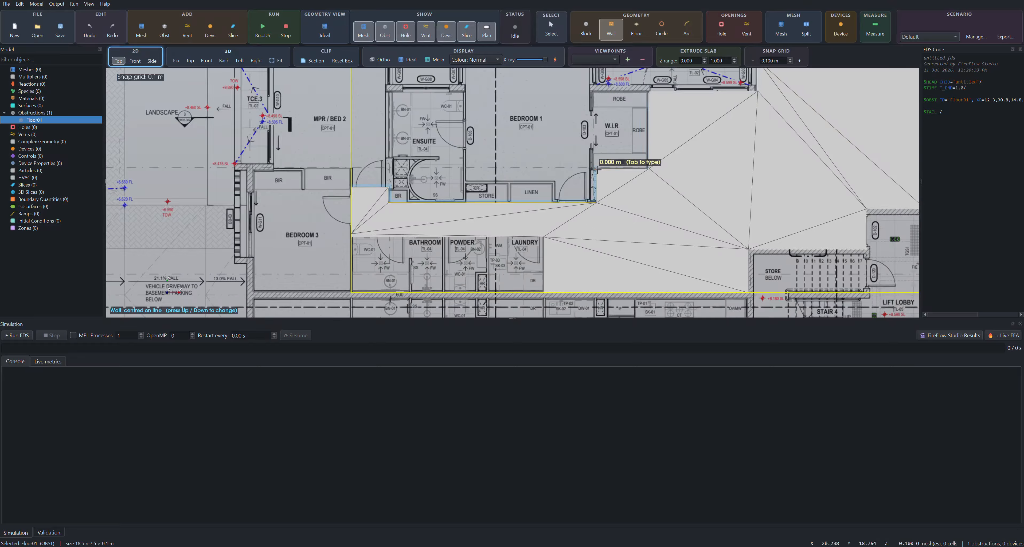
scroll(757, 89, "down", 1)
scroll(630, 285, "up", 1)
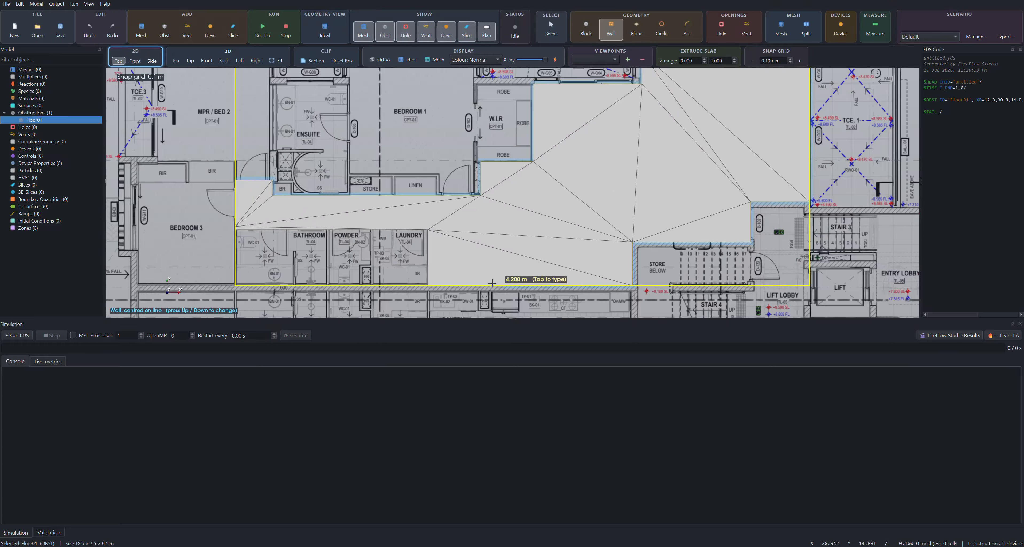
scroll(234, 230, "up", 2)
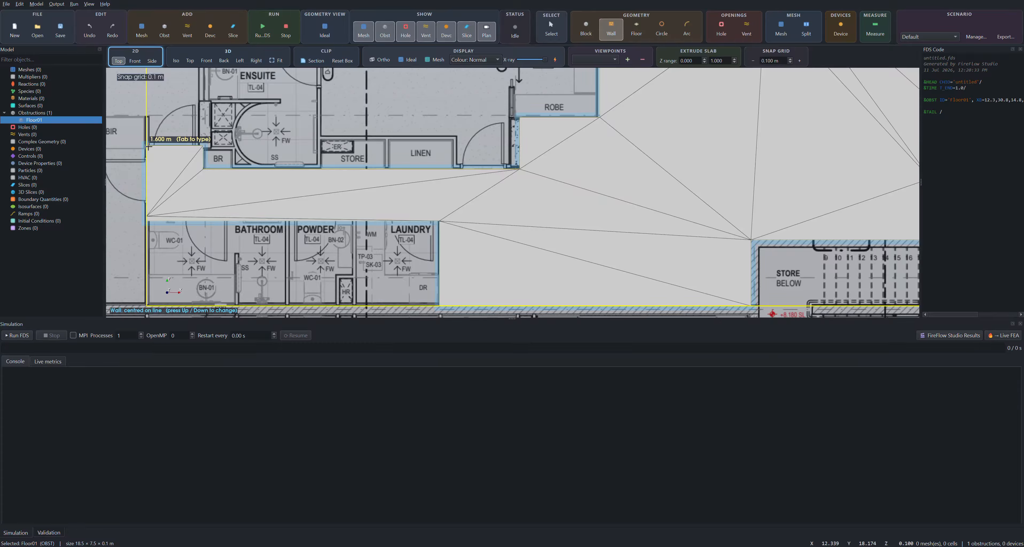
Compare the wall alignment options and place the walls inside the traced line
key("Down")
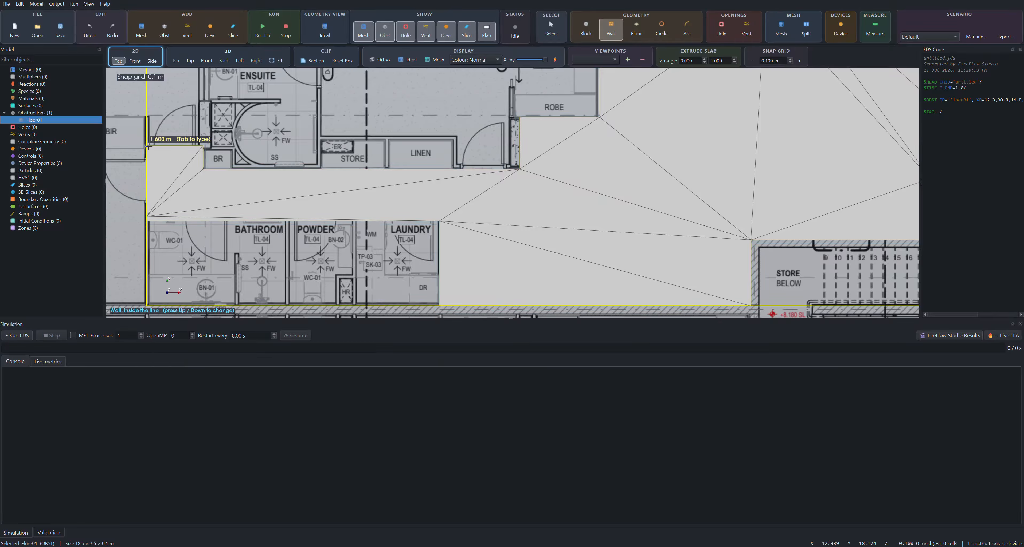
key("Up")
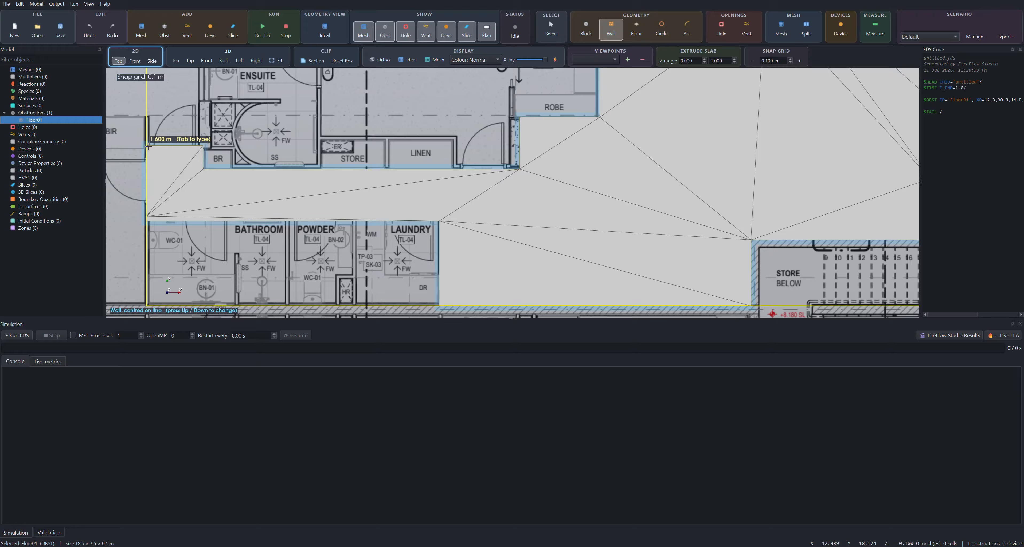
key("Up")
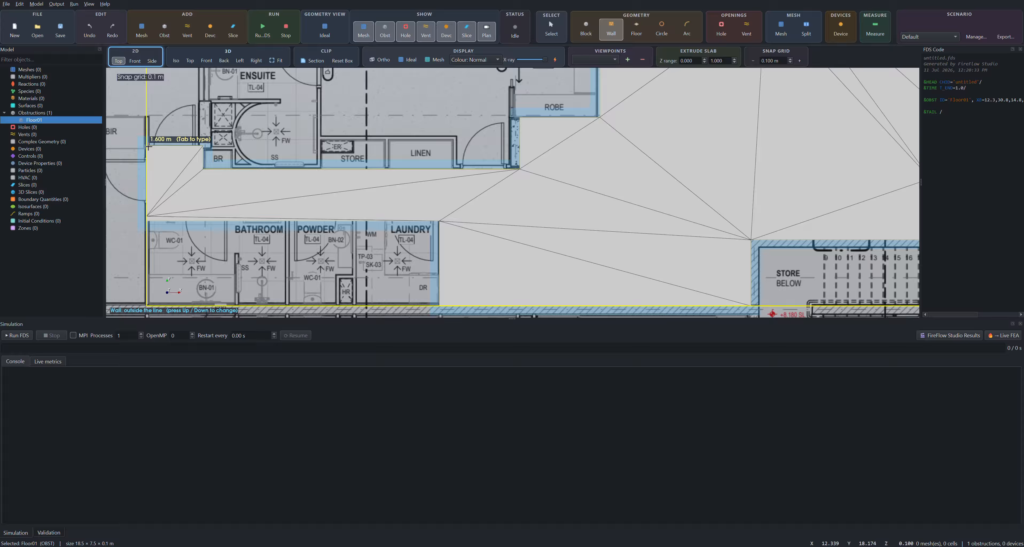
key("Down")
key("Down")
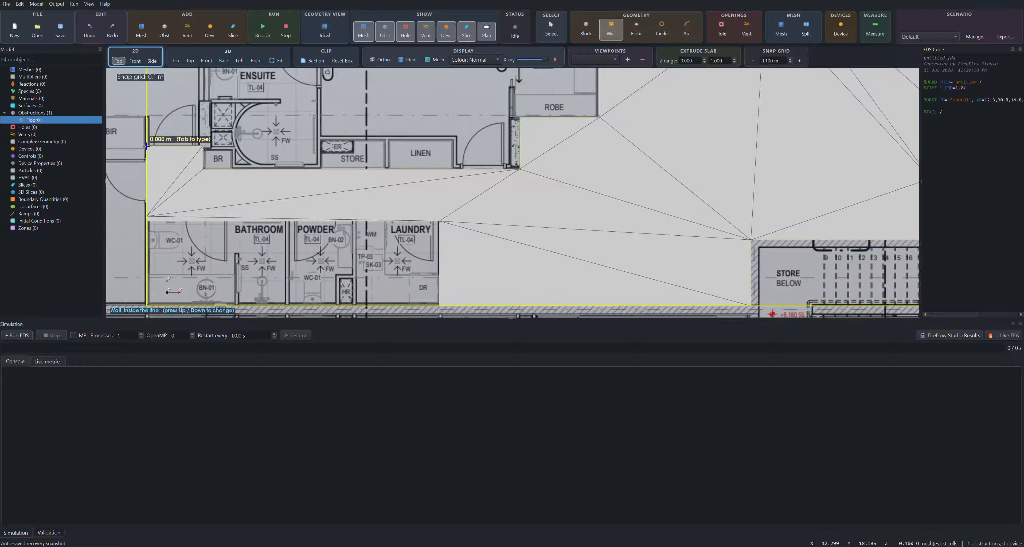
Close the wall path at its starting corner and create the perimeter walls with a height of 2.7
left_click(148, 146)
left_click_drag(513, 247, 462, 245)
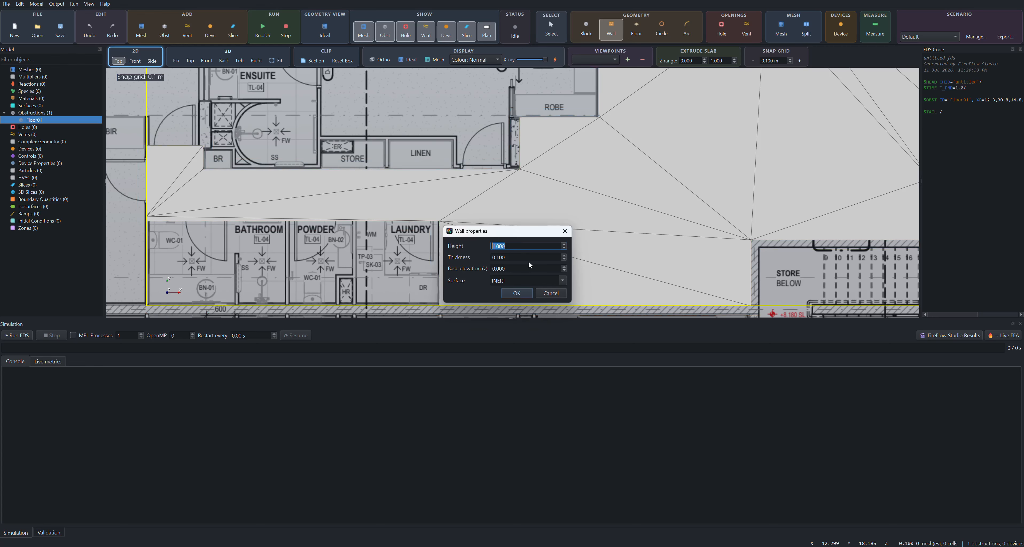
type("2.7")
left_click(517, 257)
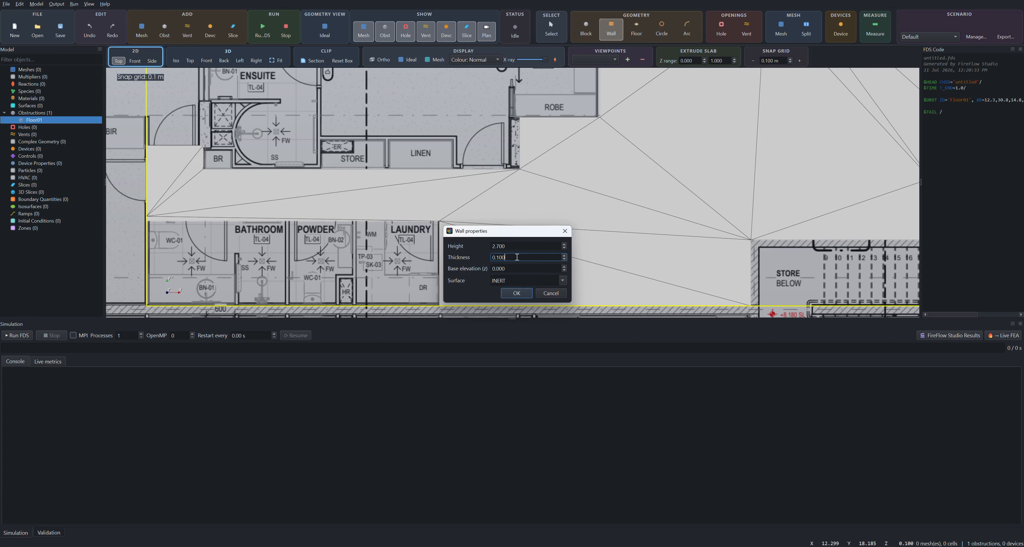
left_click(516, 294)
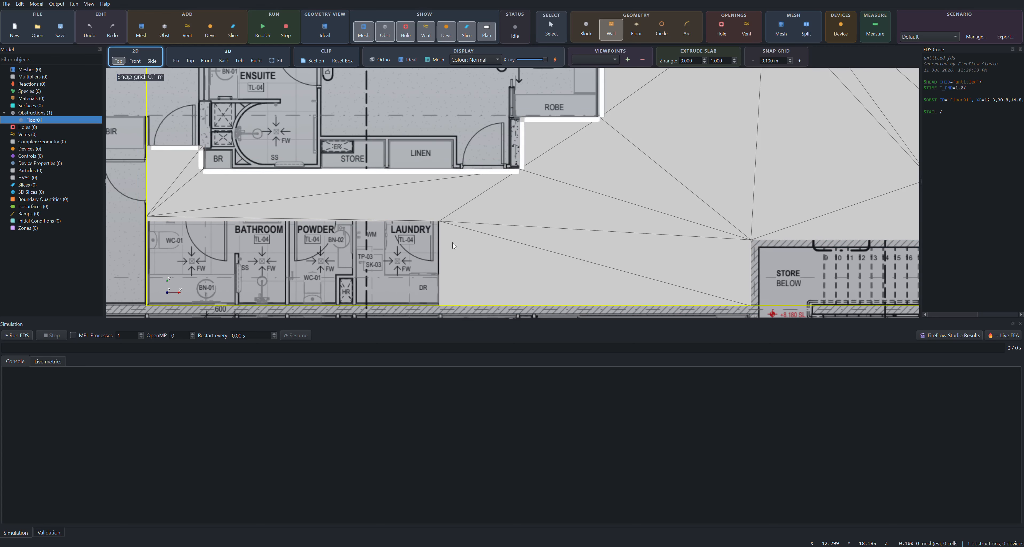
Display the model in 3D and hide the floor plan underlay
scroll(509, 192, "up", 4)
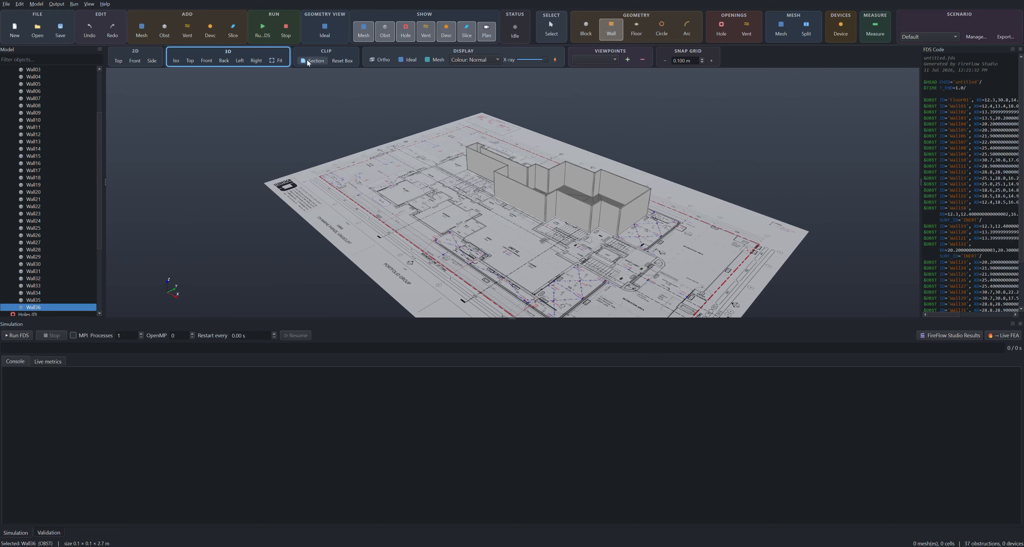
left_click(486, 31)
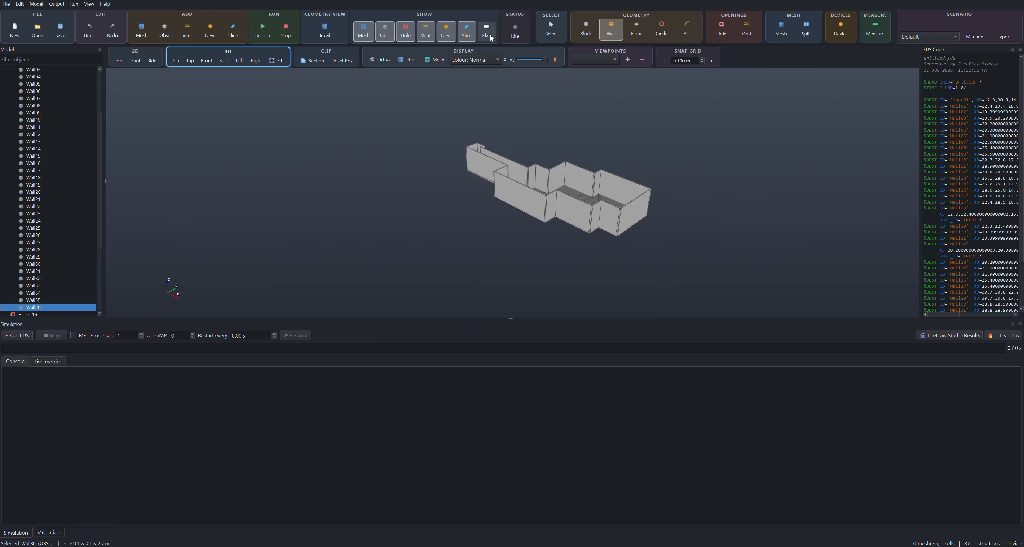
scroll(585, 183, "up", 4)
middle_click_drag(650, 203, 418, 244)
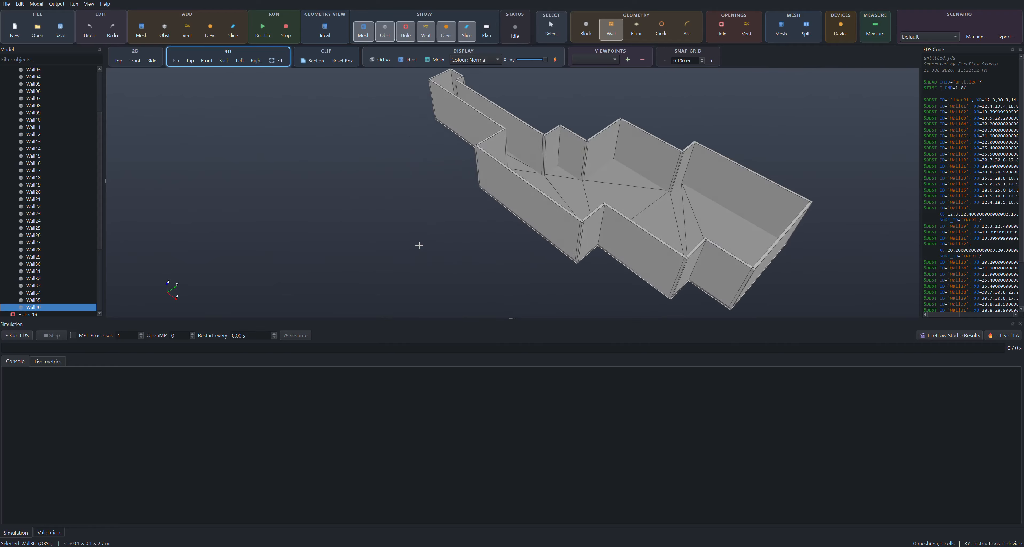
Copy the floor slab once with a Z offset of 2.7 m to form the roof, previewing the copy before accepting it
left_click(623, 200)
right_click(630, 192)
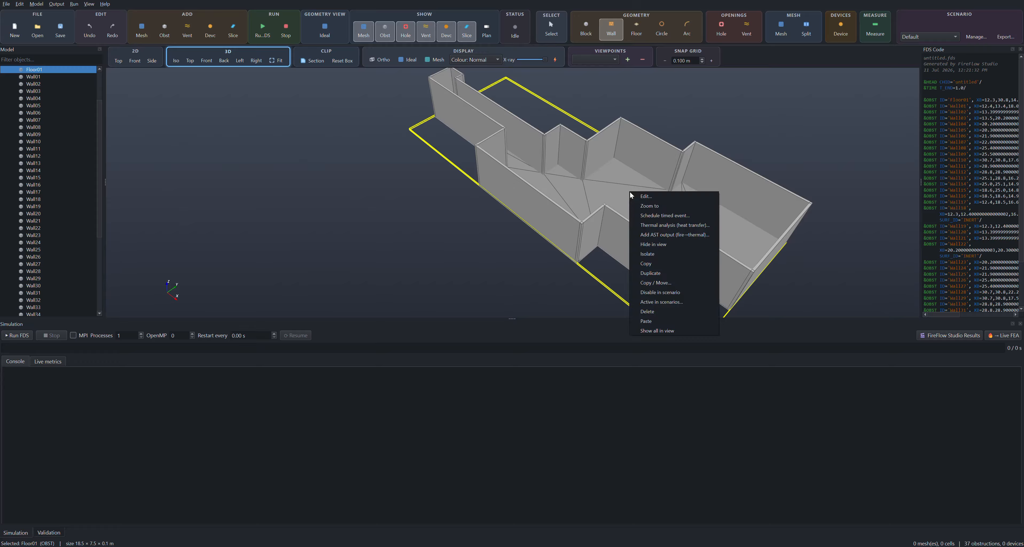
left_click(681, 286)
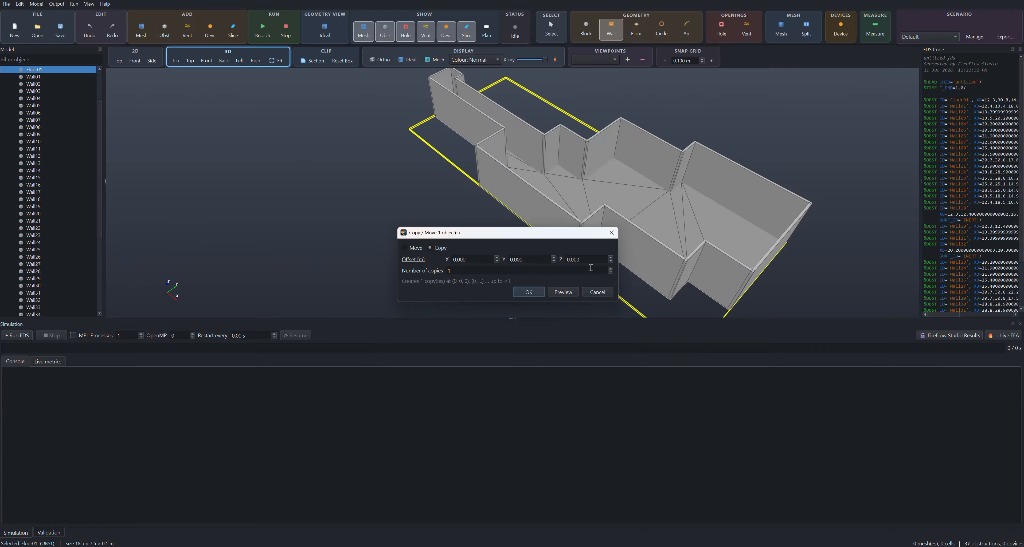
type("2.7")
left_click(561, 292)
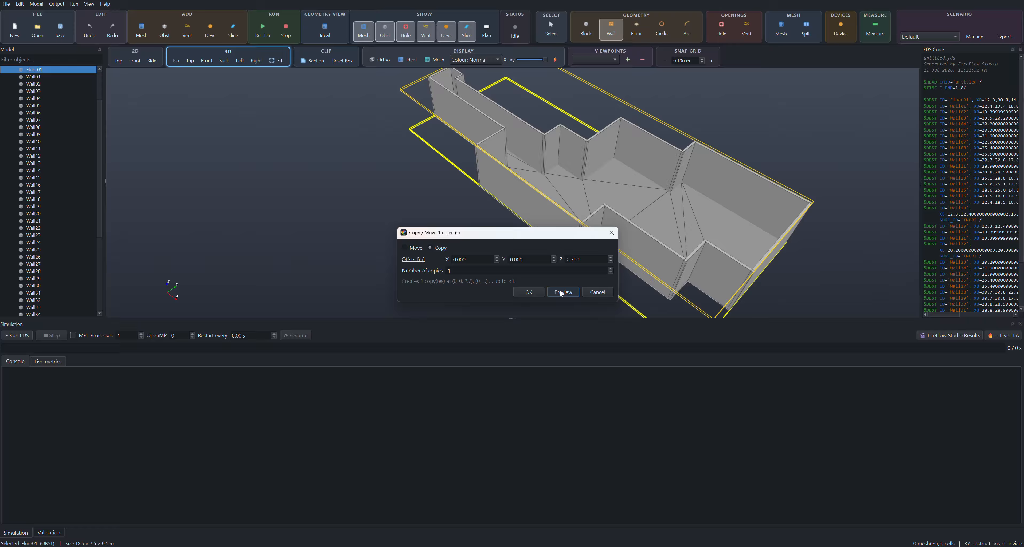
left_click(529, 293)
Enlarge the 3D viewport by shrinking the simulation area below it
middle_click_drag(569, 290, 448, 217)
middle_click_drag(830, 263, 770, 247)
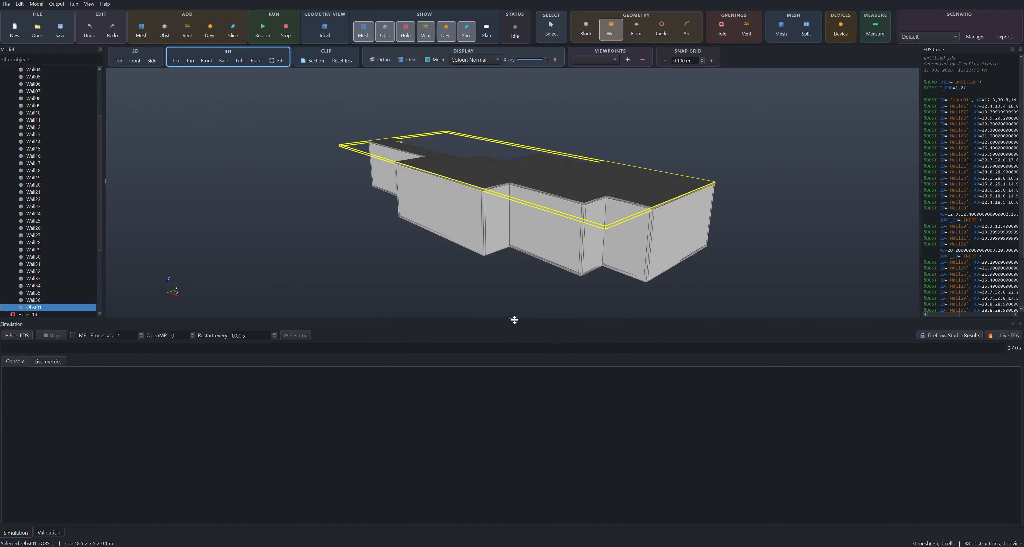
left_click_drag(514, 321, 524, 449)
middle_click_drag(482, 390, 490, 411)
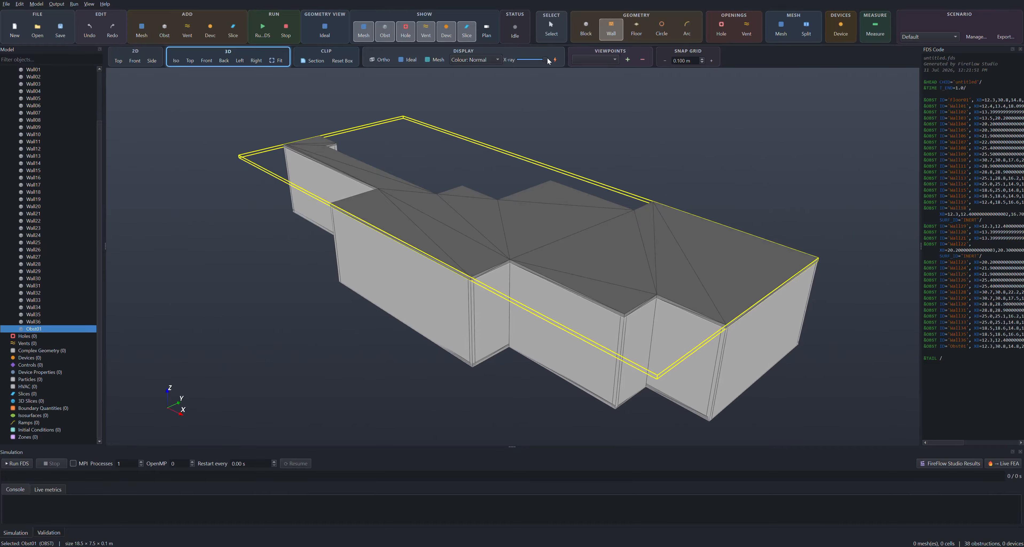
Make the model semi-transparent with the X-ray setting to see the walls beneath the roof
left_click_drag(544, 60, 527, 60)
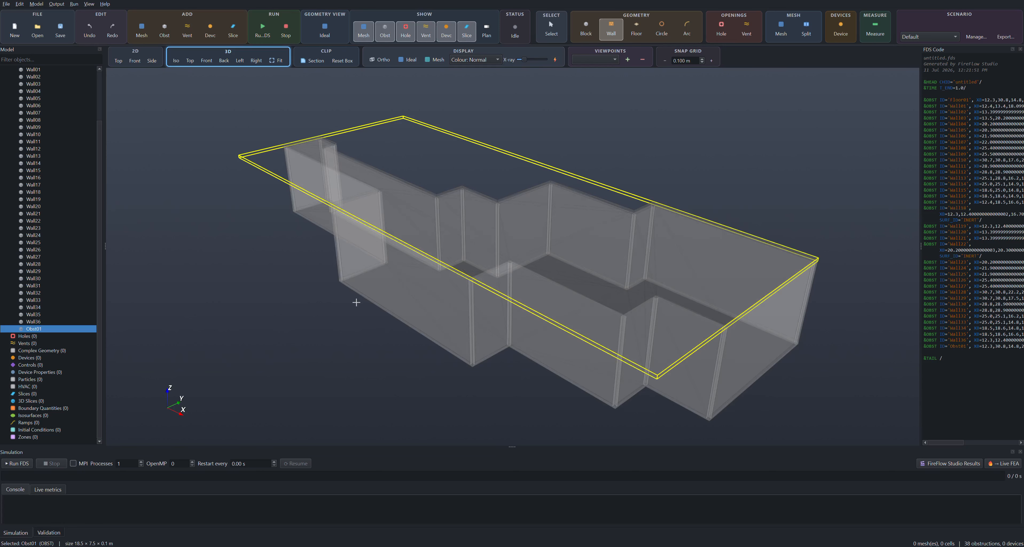
middle_click_drag(354, 297, 358, 318)
middle_click_drag(891, 392, 508, 164)
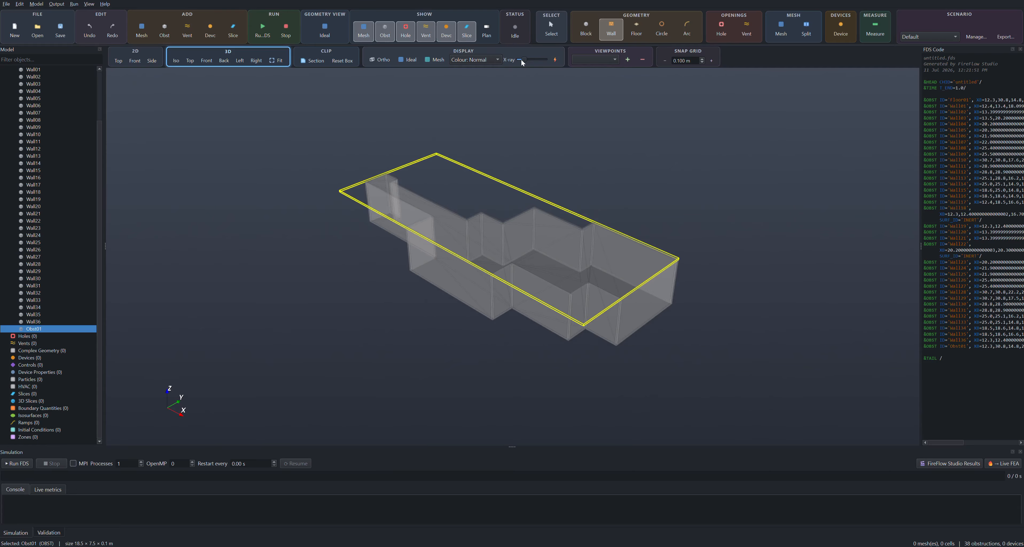
mouse_move(524, 60)
left_mouse_down()
mouse_move(539, 60)
mouse_move(526, 61)
left_mouse_up()
Turn on the section box, try a cut and reset it, and lower the box's upper face below the roof
left_click(316, 61)
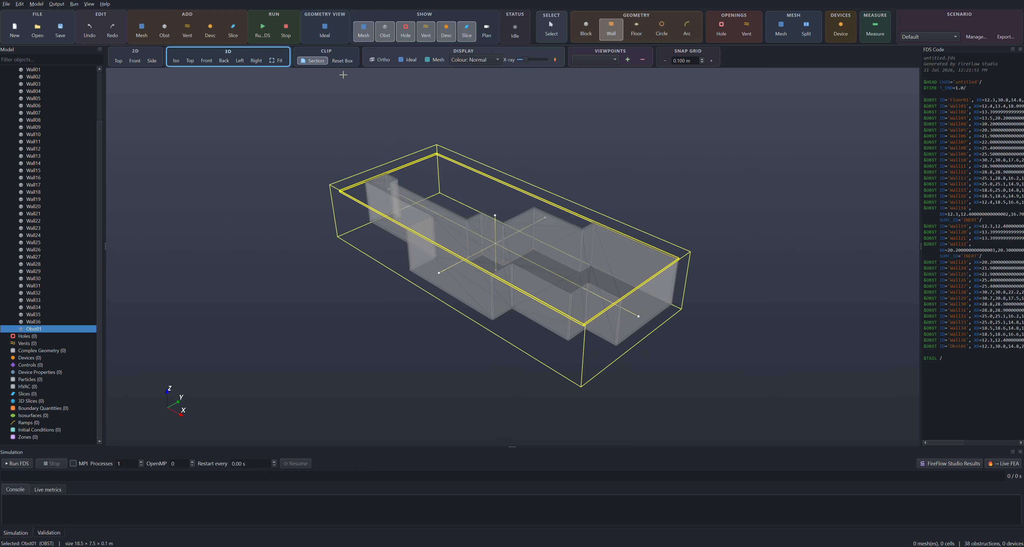
mouse_move(523, 243)
left_mouse_down()
mouse_move(557, 233)
mouse_move(540, 249)
mouse_move(506, 221)
mouse_move(503, 242)
left_mouse_up()
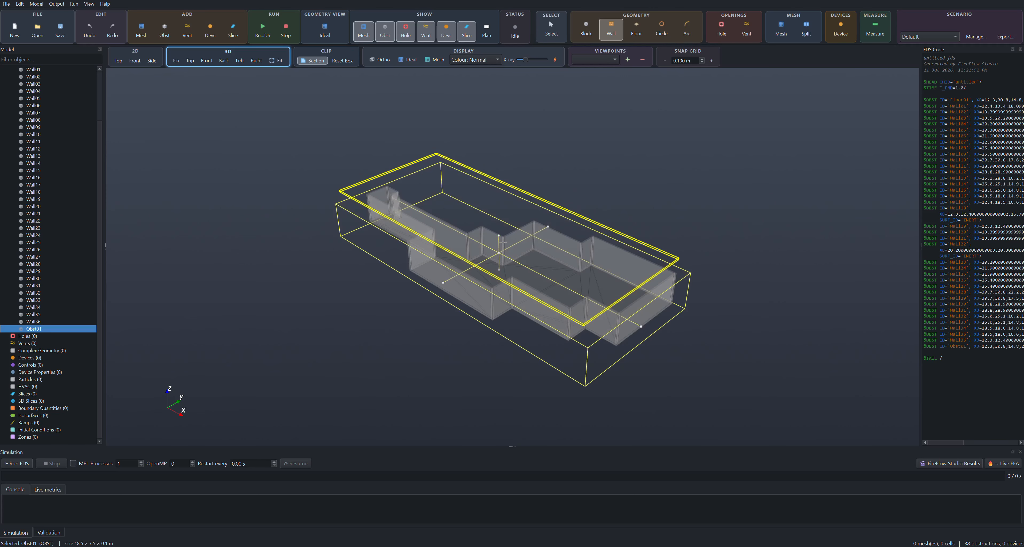
left_click(342, 60)
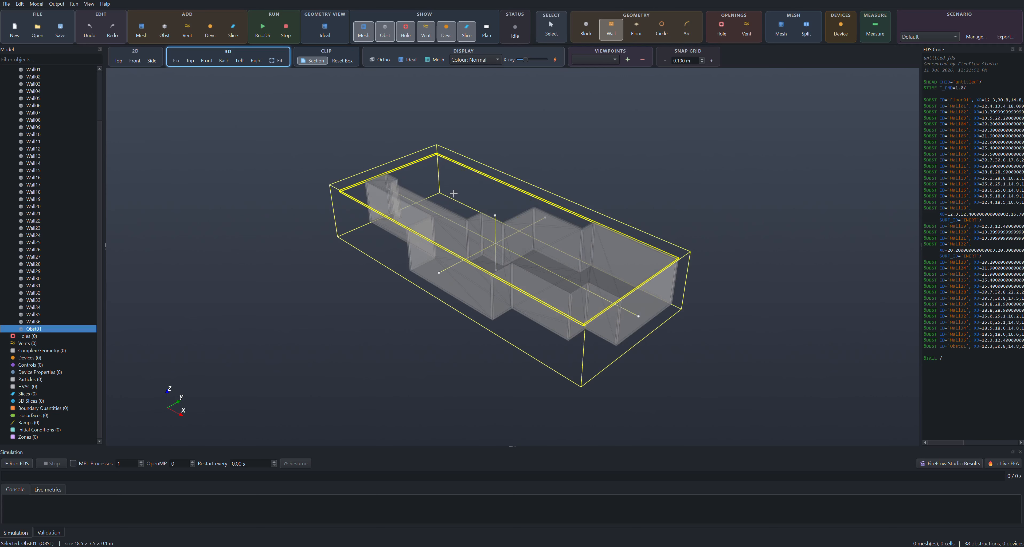
left_click_drag(494, 215, 495, 239)
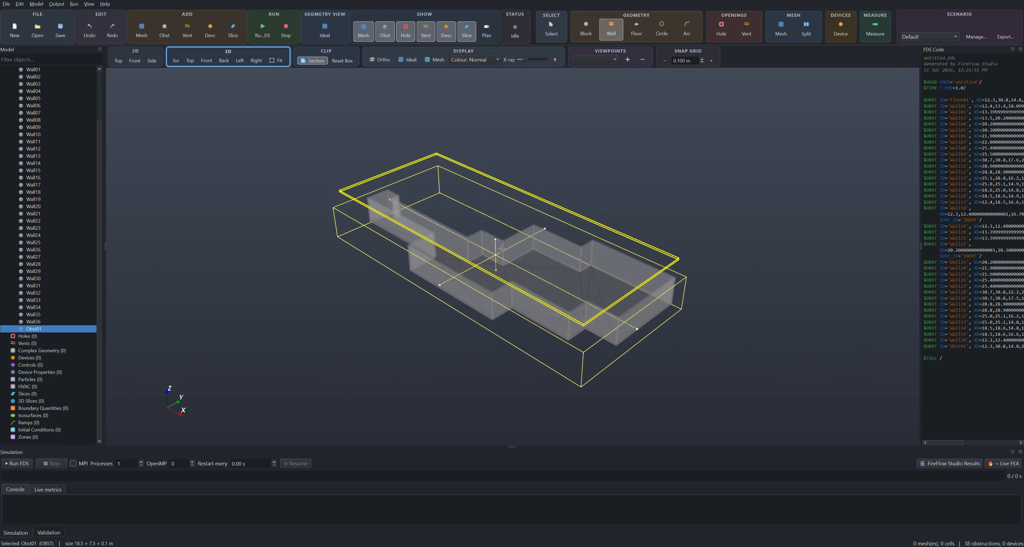
In the 2D plan view, draw a block about 2.6 × 0.8 m inside the upper middle room
left_click(655, 172)
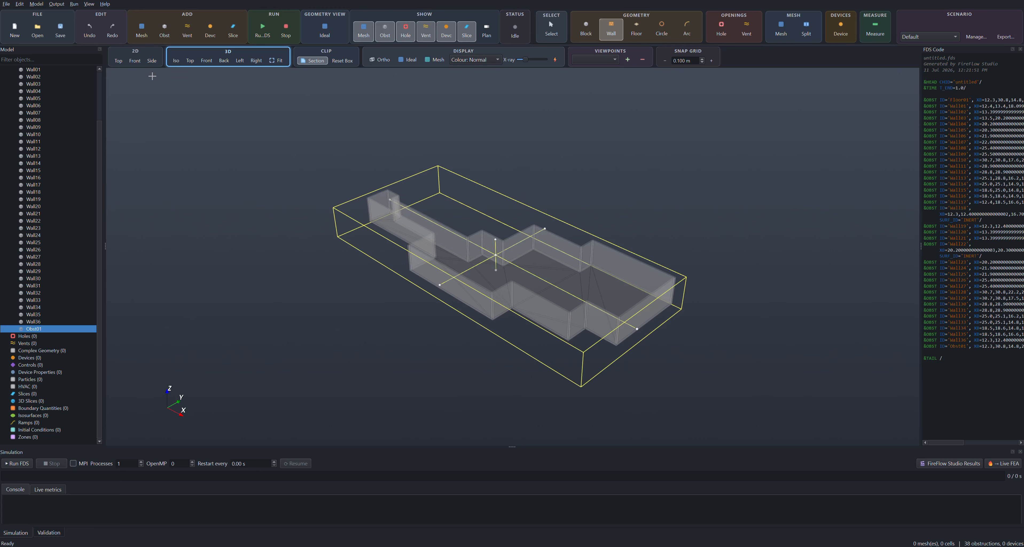
left_click(118, 62)
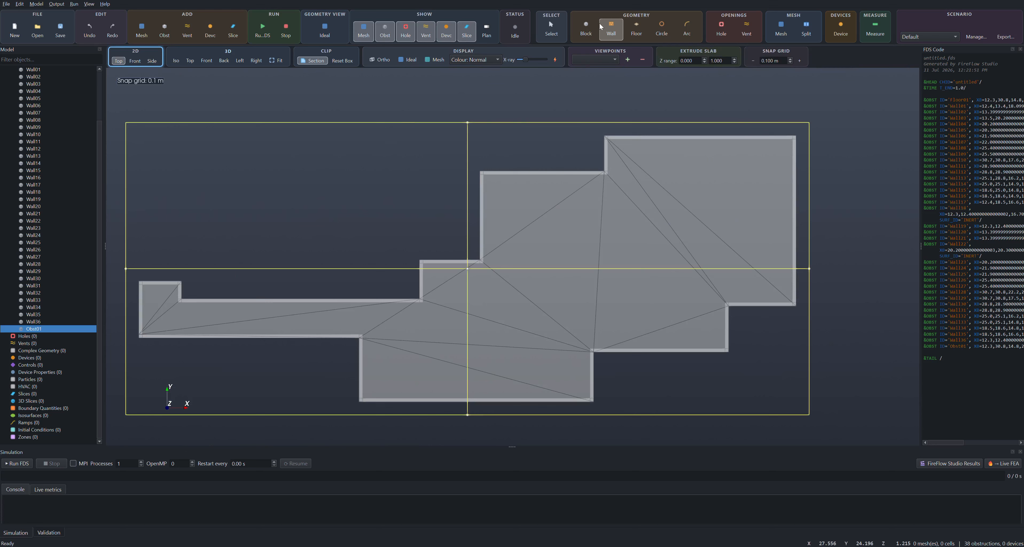
left_click(586, 28)
left_click_drag(499, 189, 593, 218)
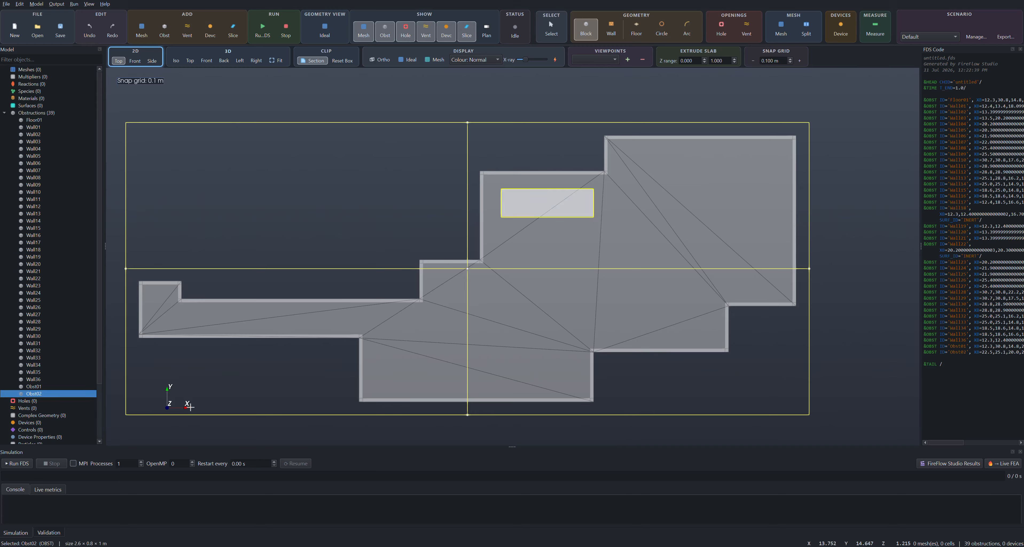
Rename the newly drawn block obstruction as Couch
double_click(42, 394)
double_click(492, 195)
type("Couch")
key("Return")
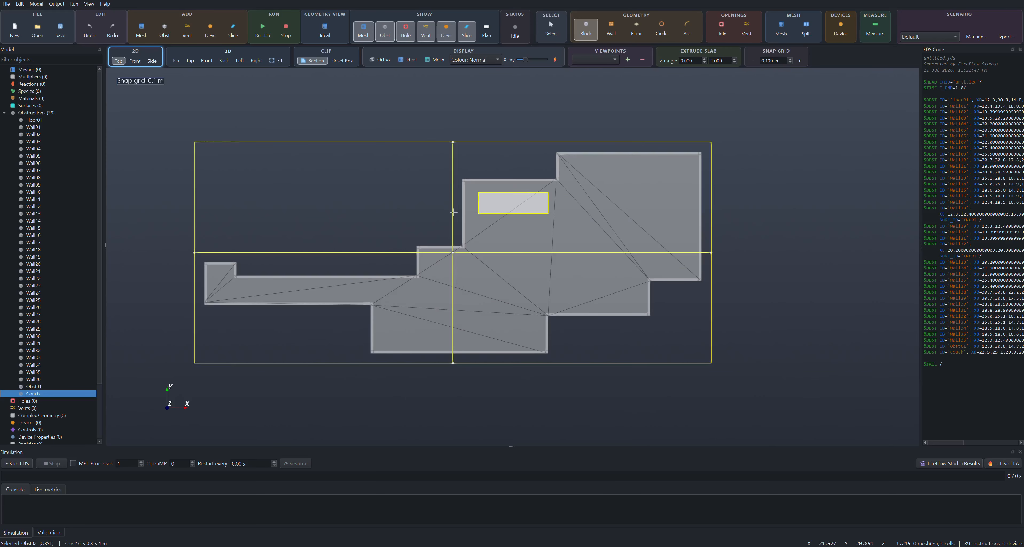
Add the predefined Polyurethane (flexible foam) fuel reaction to the model
left_click(40, 4)
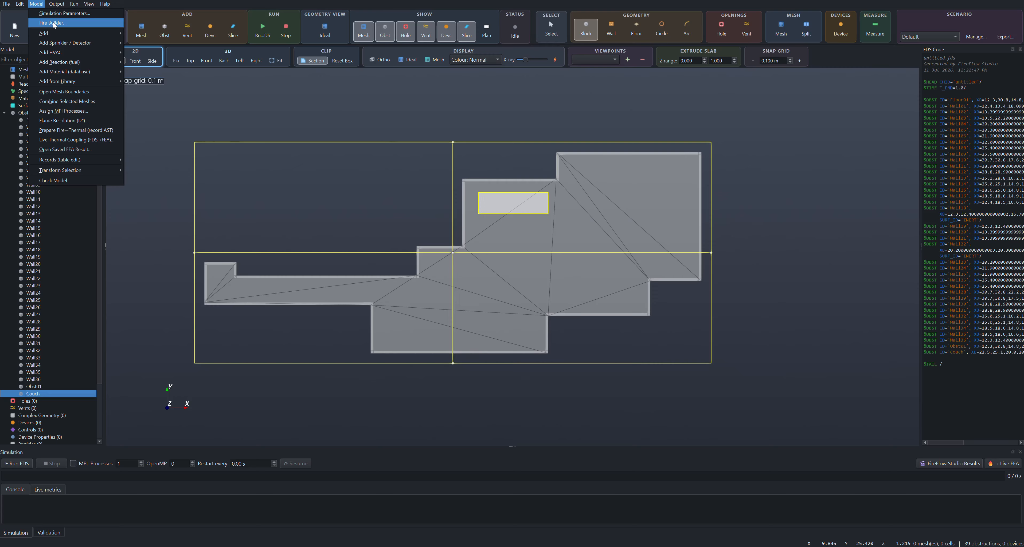
mouse_move(106, 64)
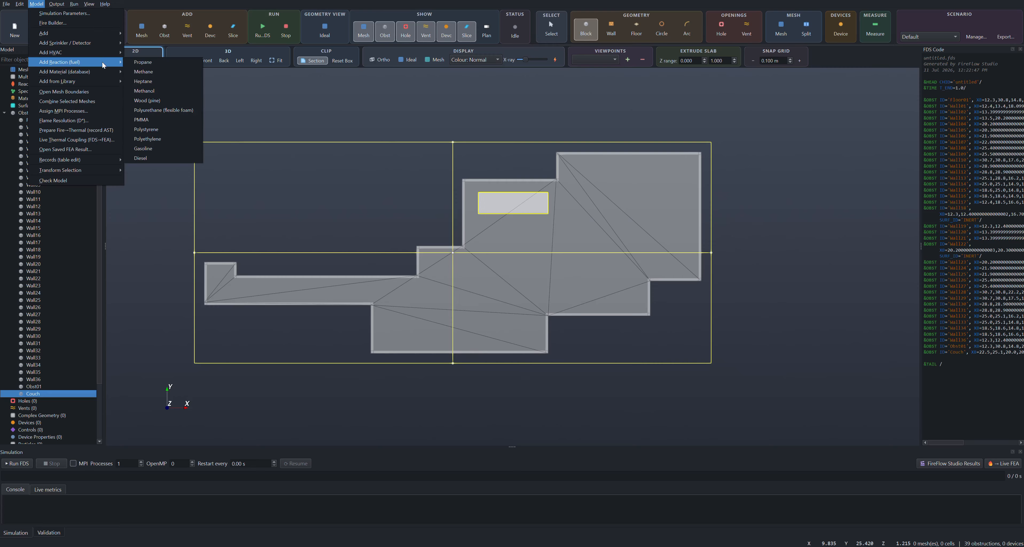
left_click(160, 110)
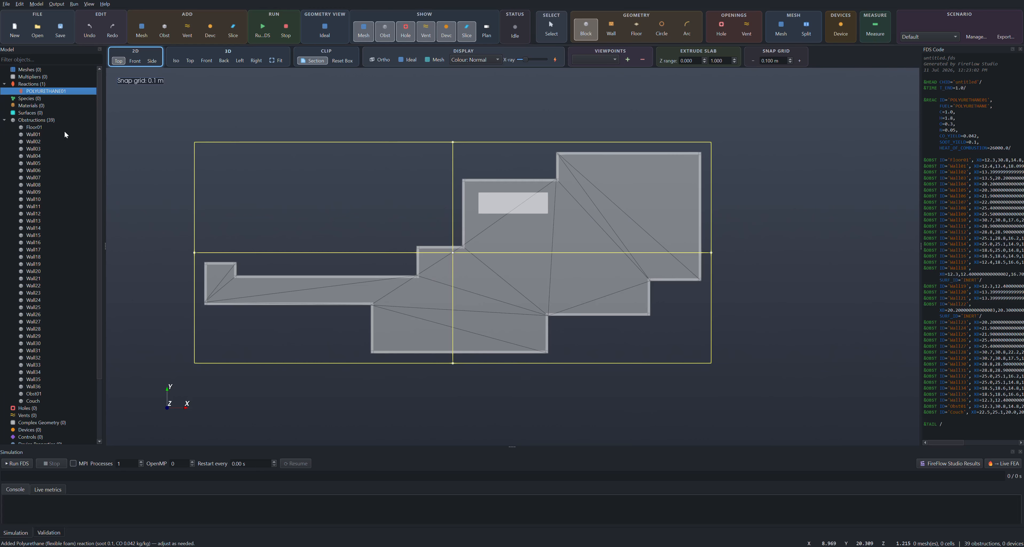
Start a new surface and open the fire growth curve generator for its RAMP_Q
left_click(39, 5)
mouse_move(50, 36)
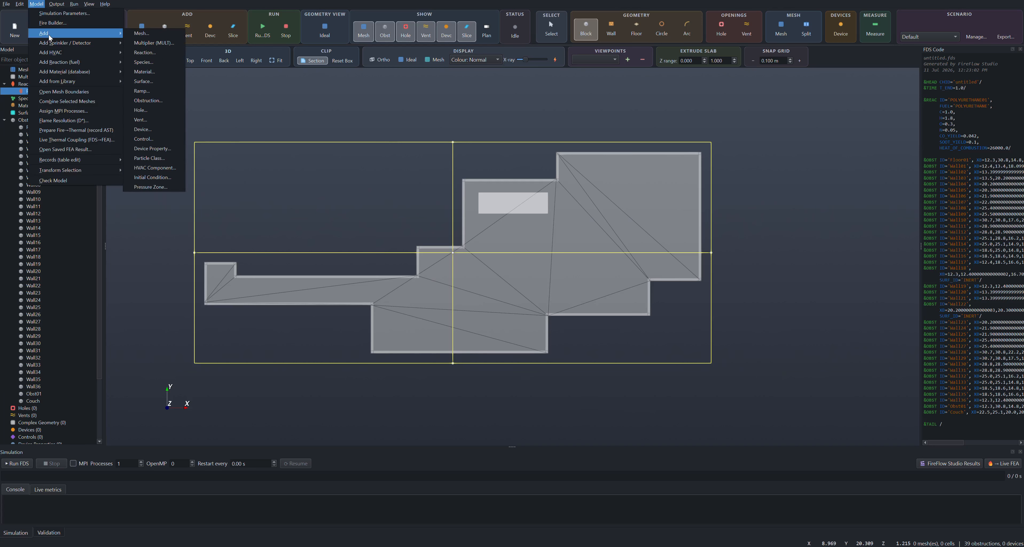
left_click(25, 113)
right_click(22, 113)
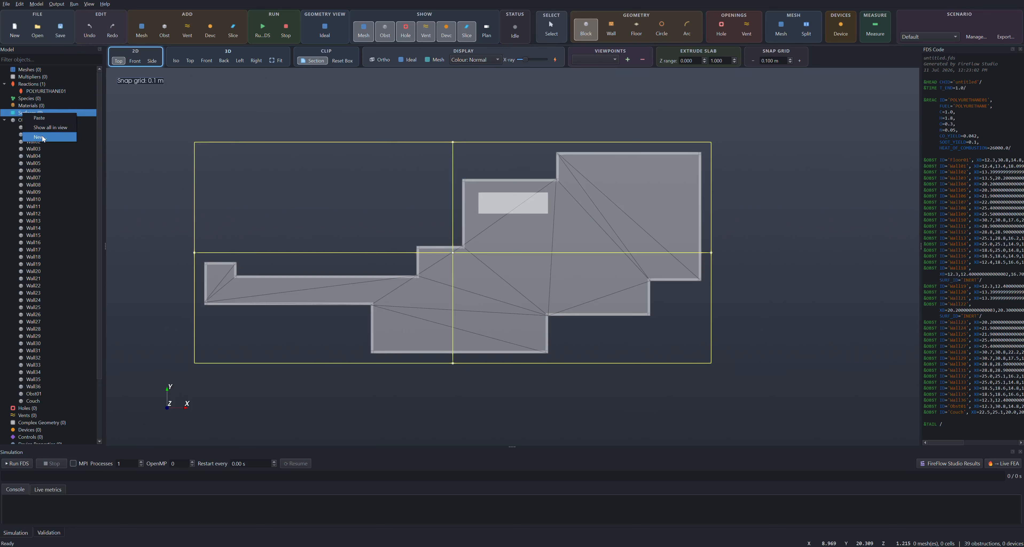
left_click(38, 137)
scroll(405, 301, "down", 10)
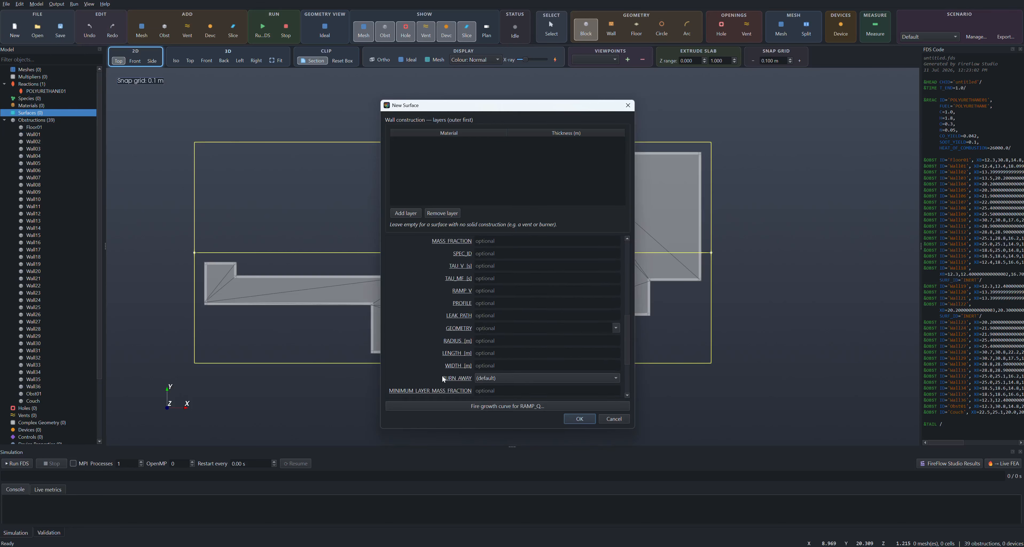
left_click(471, 405)
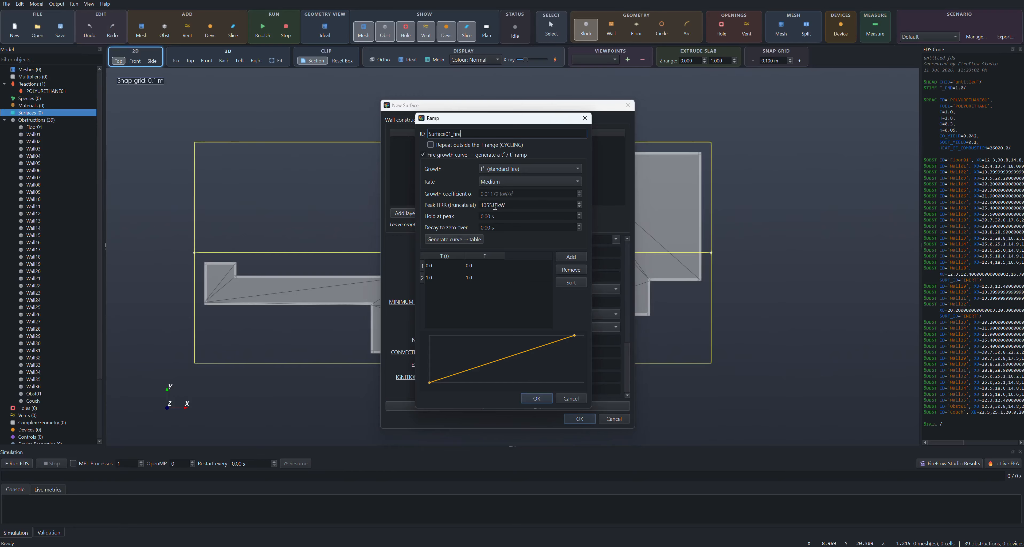
Generate a Fast t² fire growth curve with 3000 kW peak HRR, 100 s hold at peak and 300 s decay, and accept it
left_click(497, 182)
left_click(495, 193)
left_click(493, 205)
left_click_drag(497, 206, 454, 203)
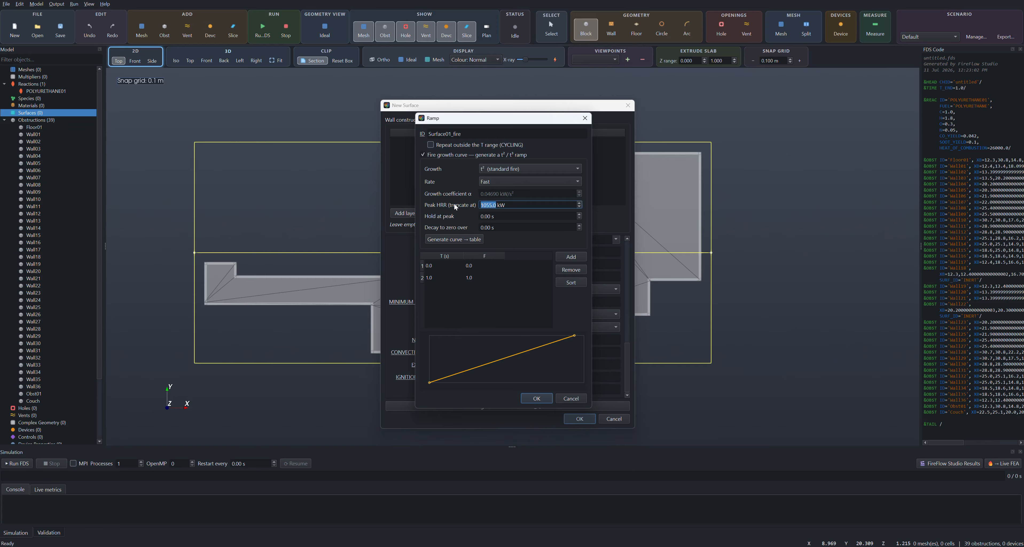
type("3000")
key("Tab")
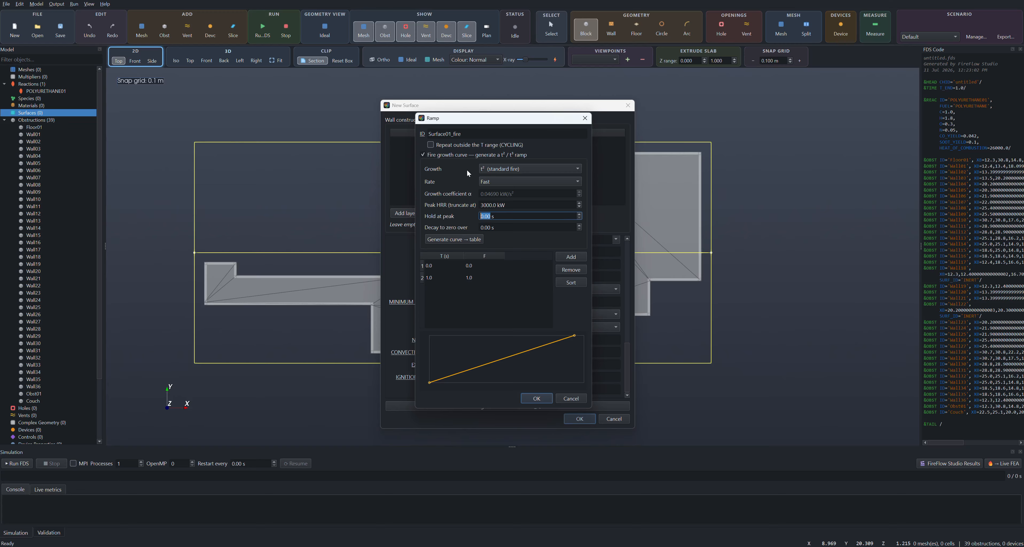
type("100")
key("Tab")
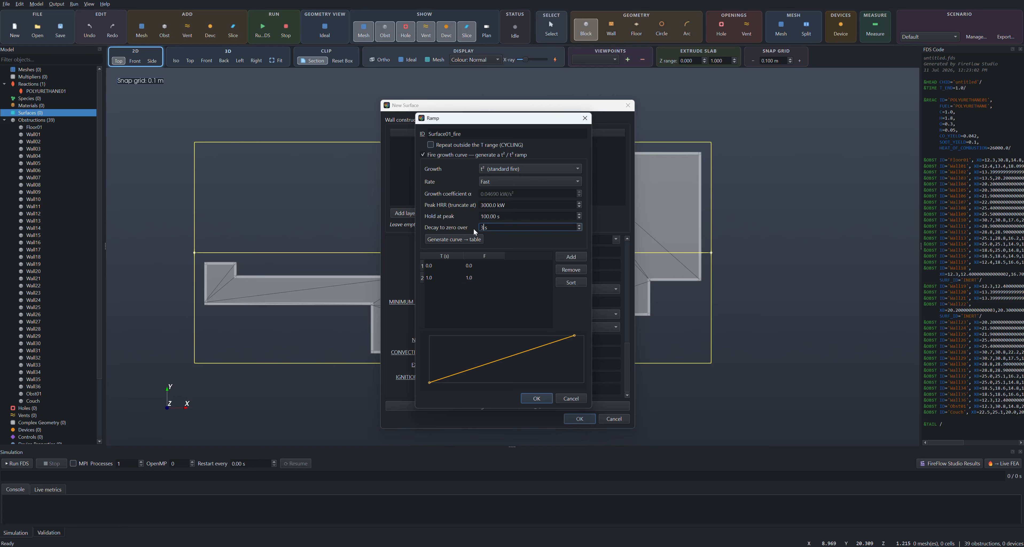
type("3000")
key("BackSpace")
left_click(476, 240)
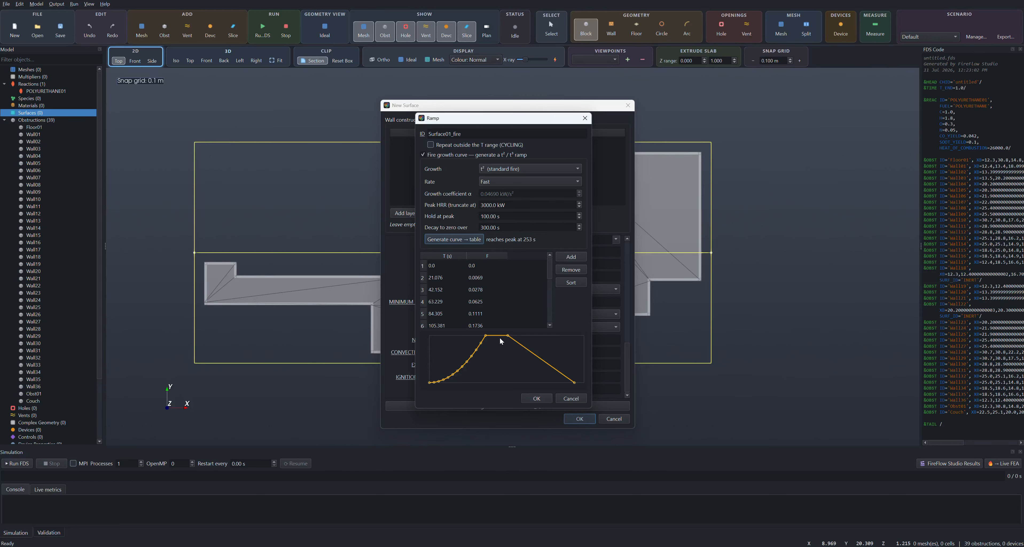
left_click(537, 399)
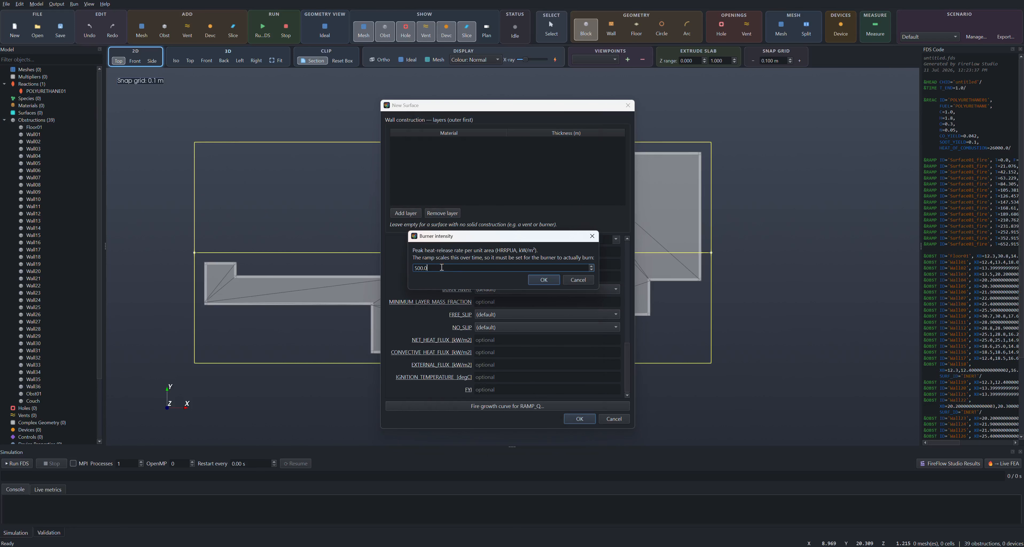
Set the surface's peak heat-release rate per unit area to 1000 kW/m² and save the surface under the ID Burner
type("100")
left_click(544, 280)
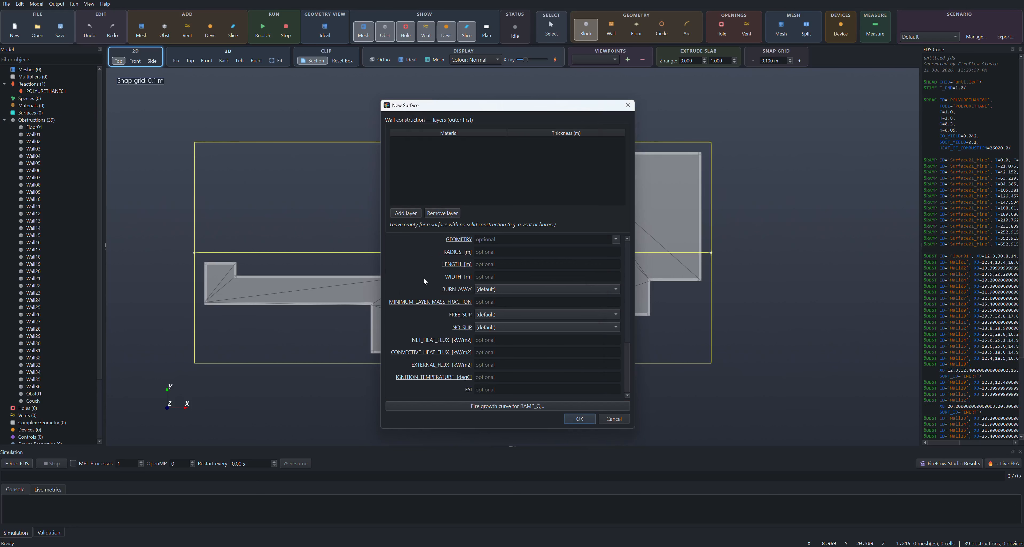
scroll(423, 278, "up", 8)
double_click(487, 244)
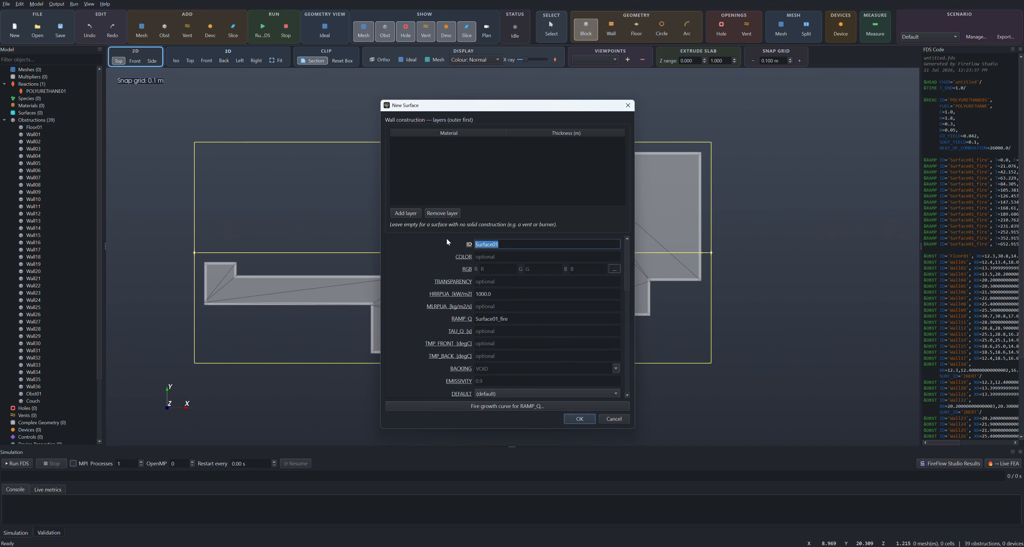
type("Burner")
left_click(579, 419)
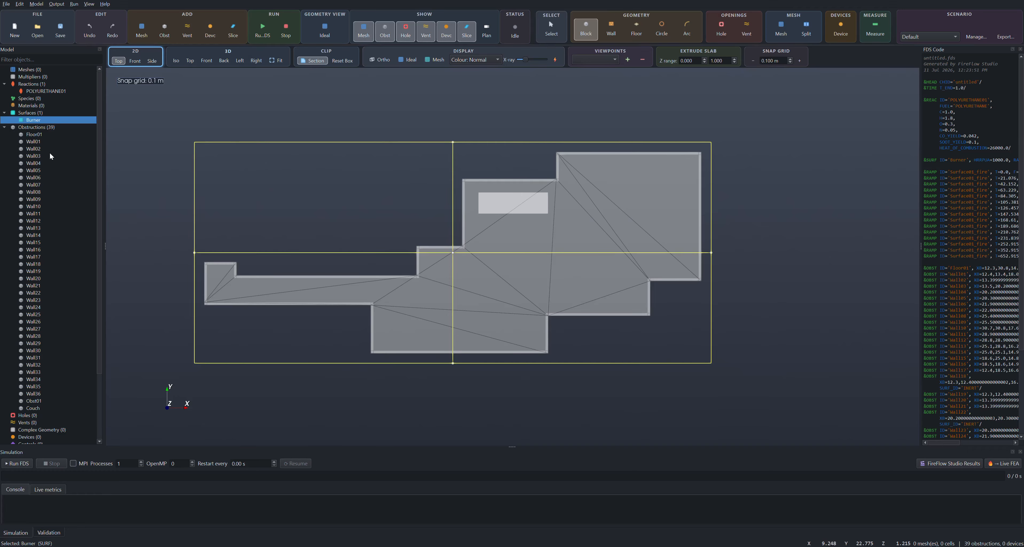
Draw a mesh of about 12.5 × 7.7 m around the apartment's main rooms, with Z max 2.7 m and 0.1 m vertical cell size
left_click(779, 30)
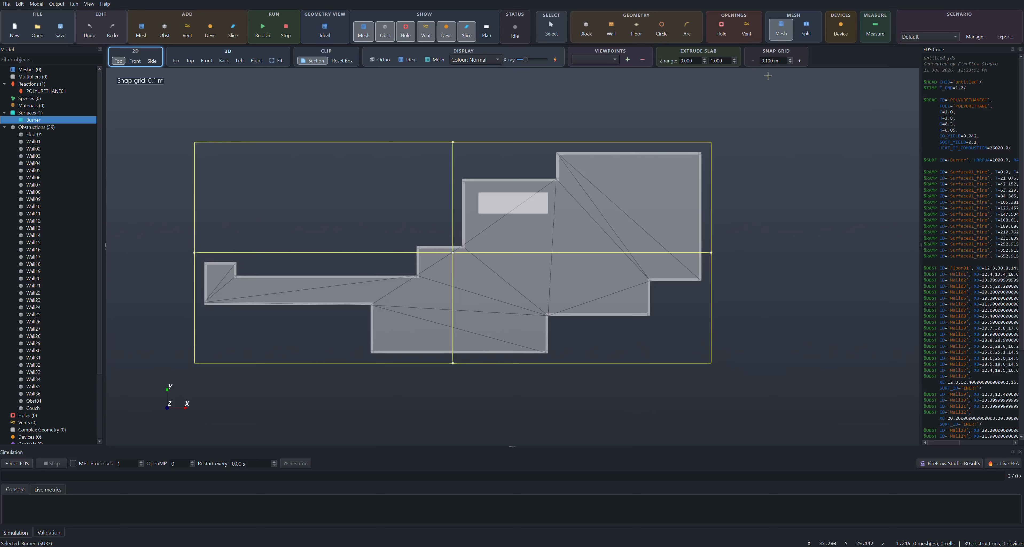
mouse_move(368, 356)
left_mouse_down()
mouse_move(471, 256)
mouse_move(703, 150)
left_mouse_up()
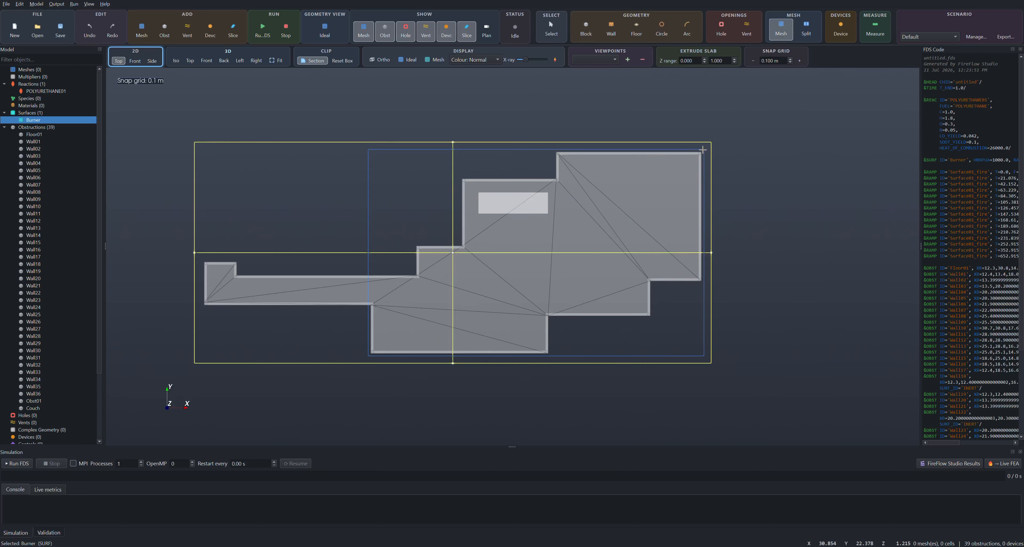
double_click(88, 77)
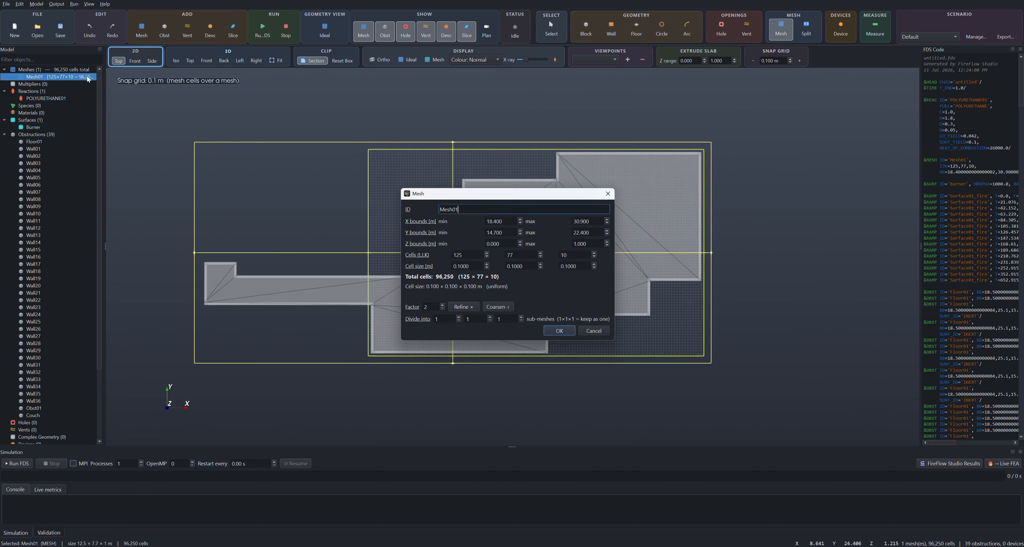
triple_click(581, 243)
type("2.7")
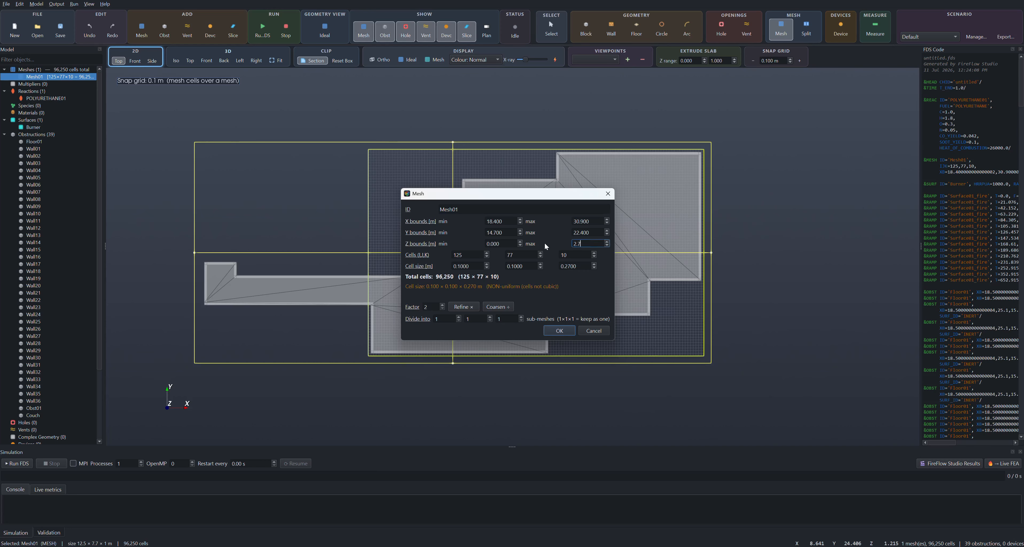
triple_click(577, 266)
type("0.1")
left_click(521, 266)
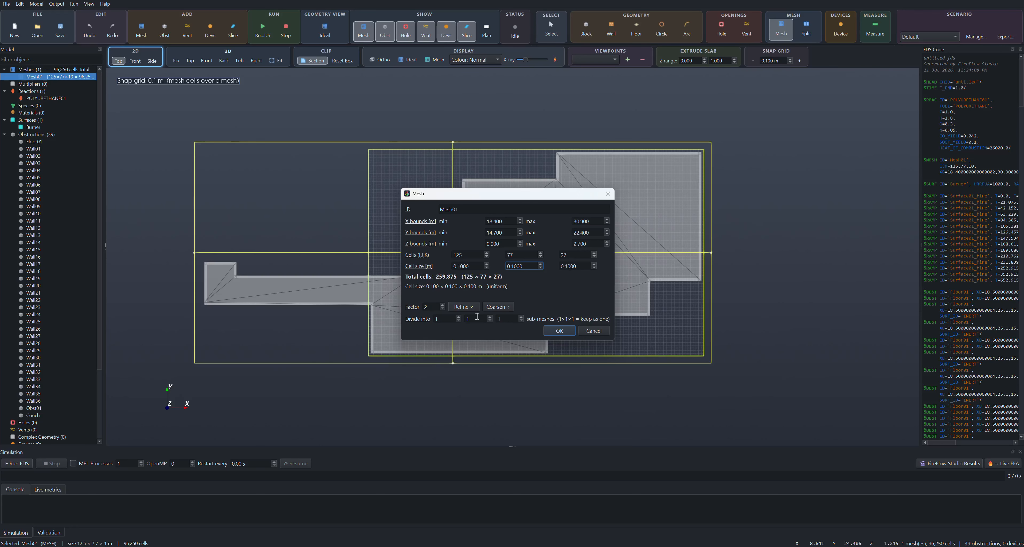
left_click(559, 332)
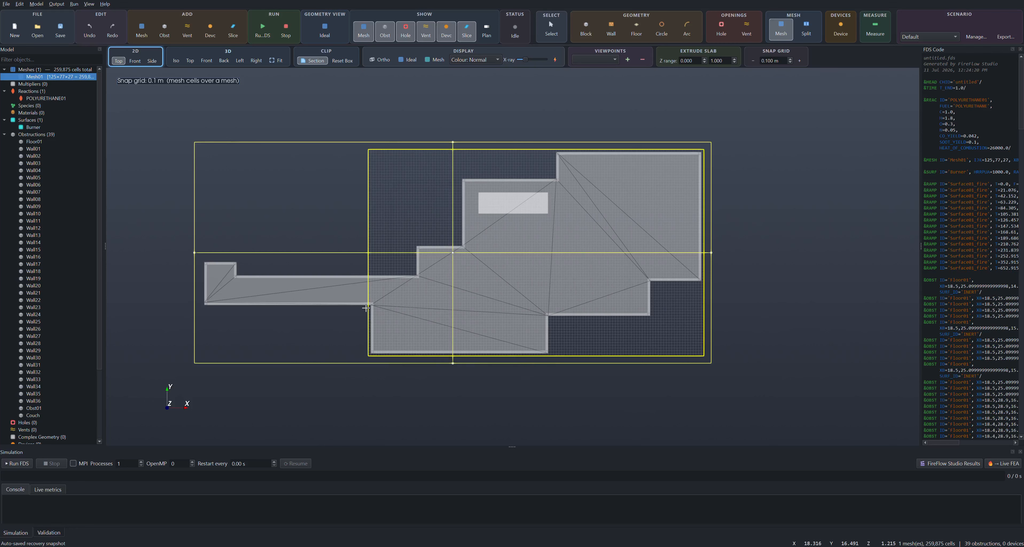
Draw a second mesh of about 6.2 × 1.8 m around the long corridor, adjoining the first mesh's edge
left_click_drag(368, 308, 201, 261)
scroll(407, 253, "up", 5)
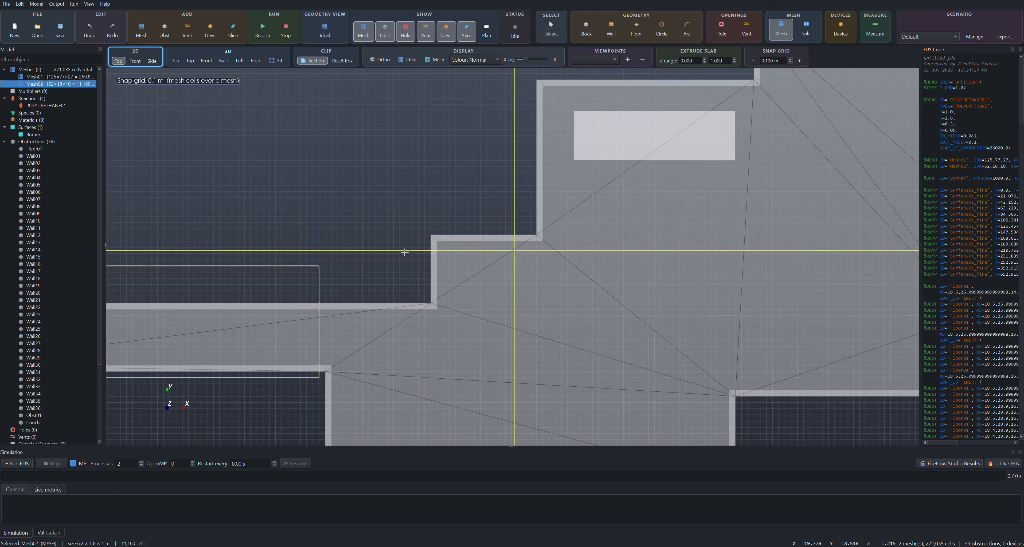
scroll(390, 275, "down", 4)
scroll(390, 275, "down", 2)
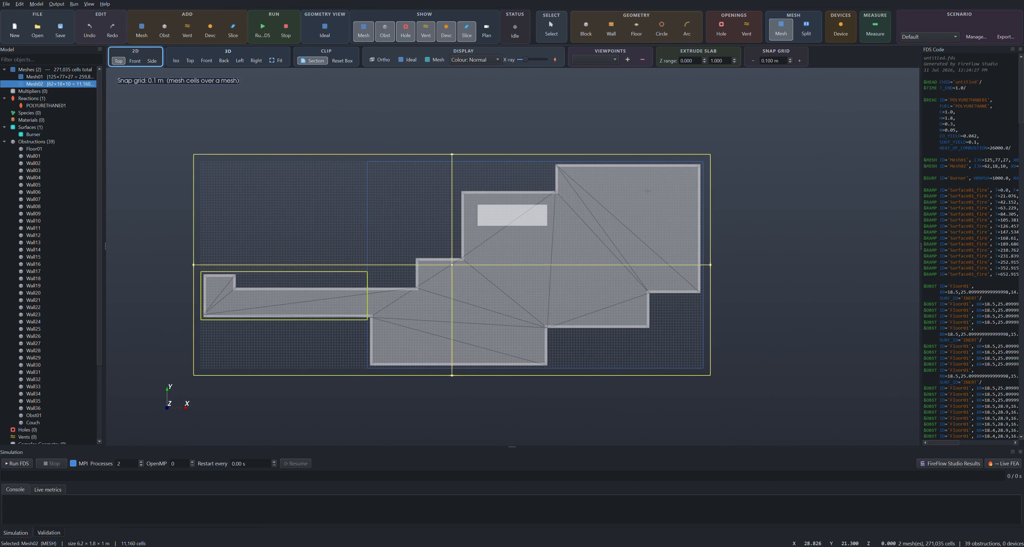
Set the corridor mesh's Z max to 2.7 m and its vertical cell size to 0.1 m
double_click(84, 84)
double_click(587, 245)
type("2.7")
double_click(574, 266)
type("0.1")
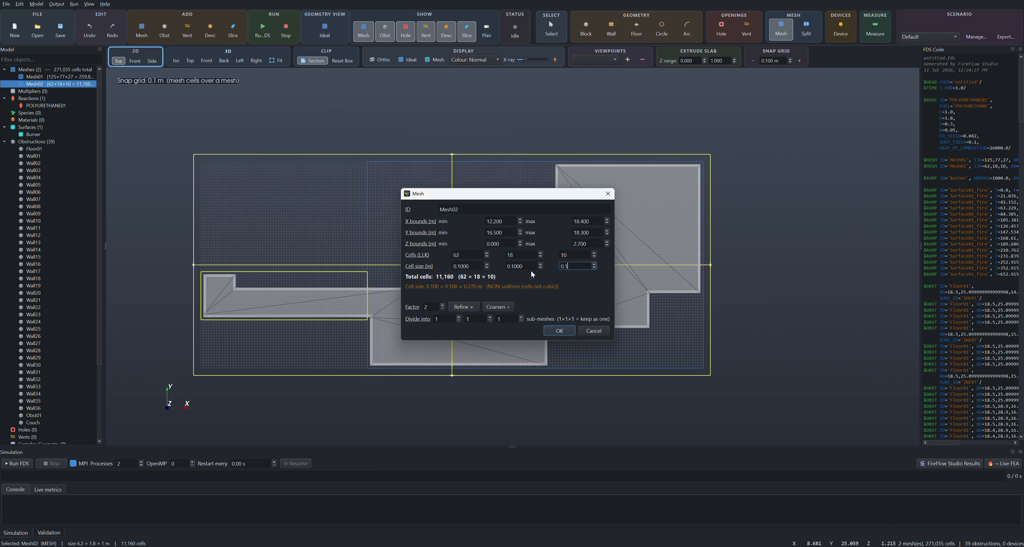
left_click(530, 264)
key("Return")
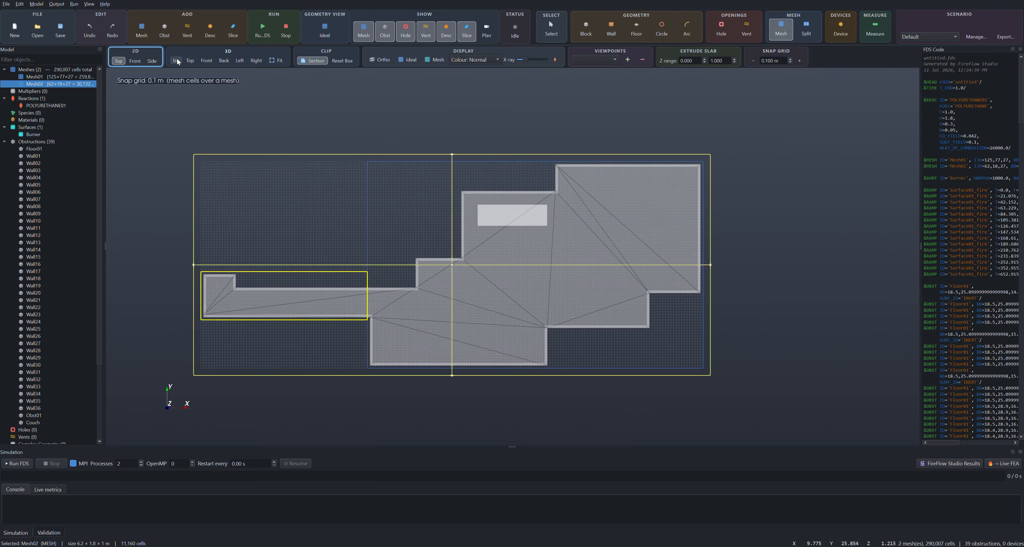
Switch to the isometric 3D view and turn off the section box to show the full model
left_click(176, 60)
scroll(533, 341, "up", 5)
scroll(532, 388, "down", 2)
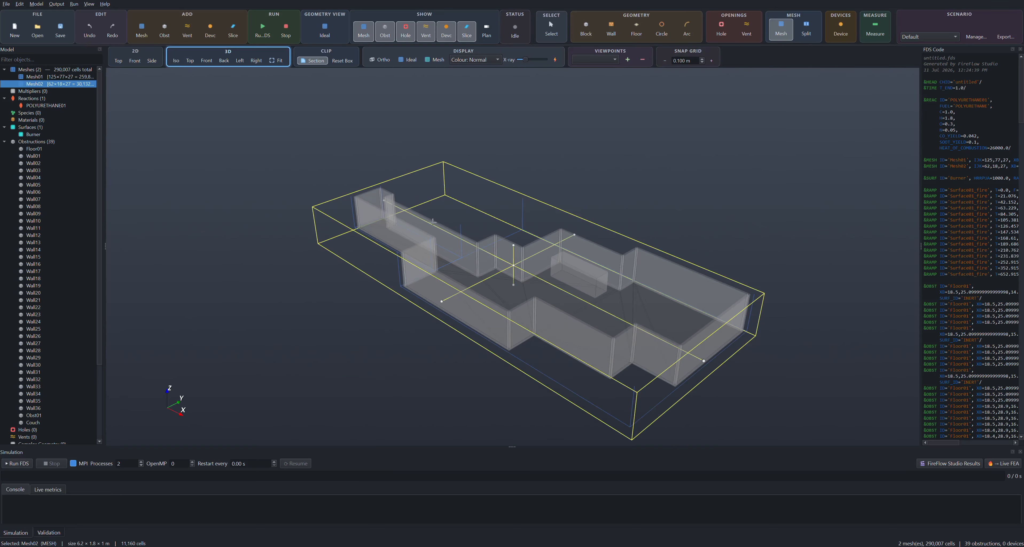
left_click(321, 60)
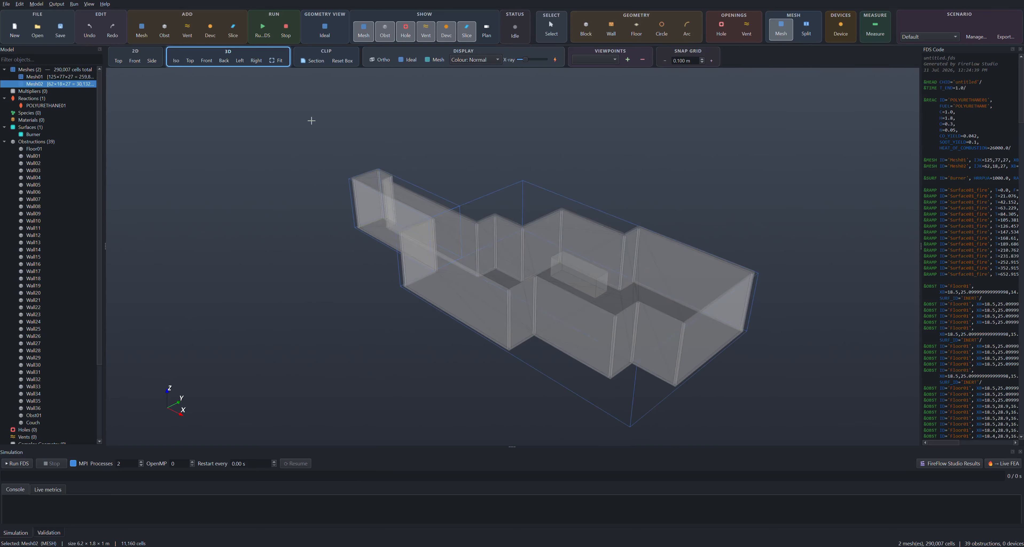
Display the geometry as meshed, examine how it fits the cells, and return to the ideal geometry view
left_click(325, 36)
left_click_drag(774, 418, 798, 366)
left_click_drag(400, 334, 407, 391)
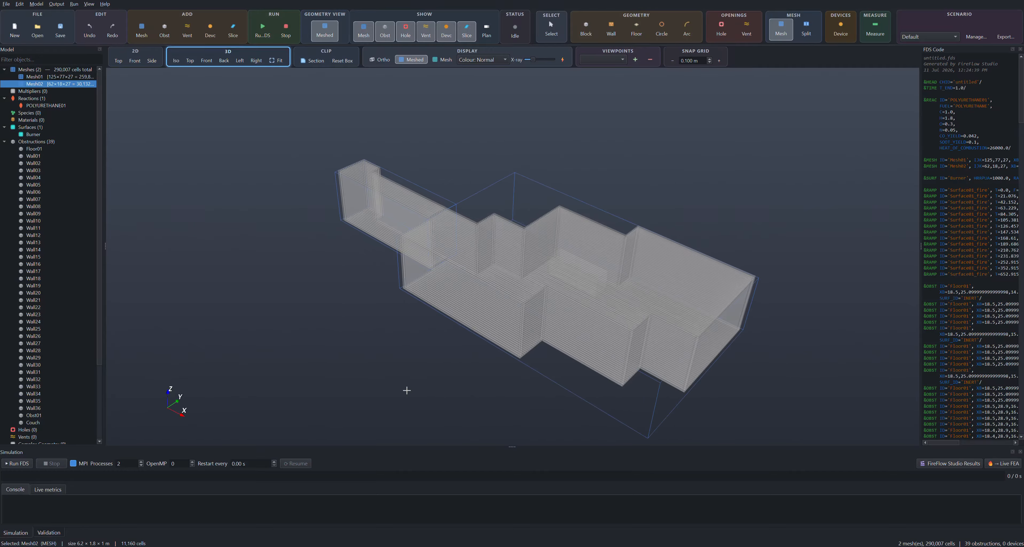
left_click(325, 33)
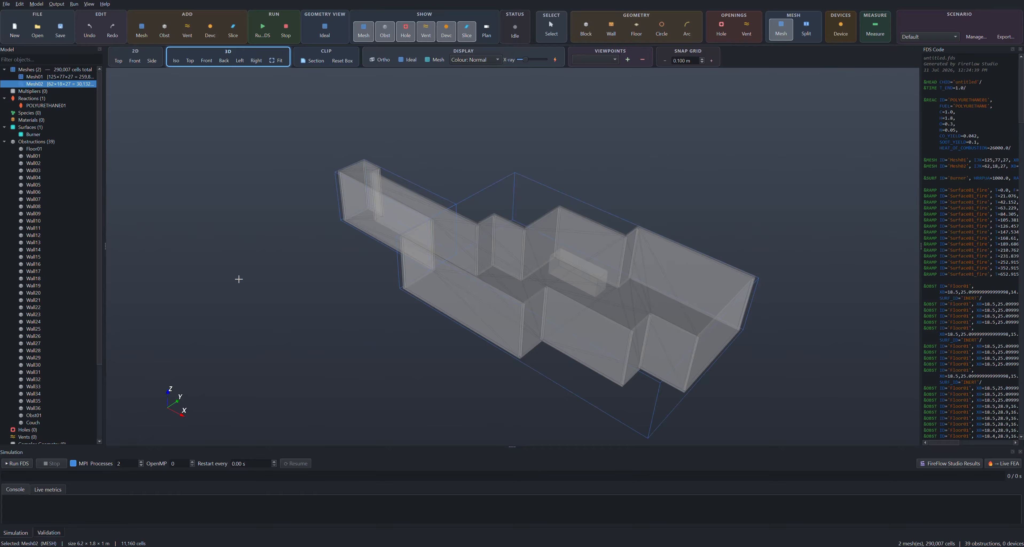
Open the Couch obstruction for editing and switch its surface assignment to per face
scroll(39, 252, "down", 2)
double_click(33, 381)
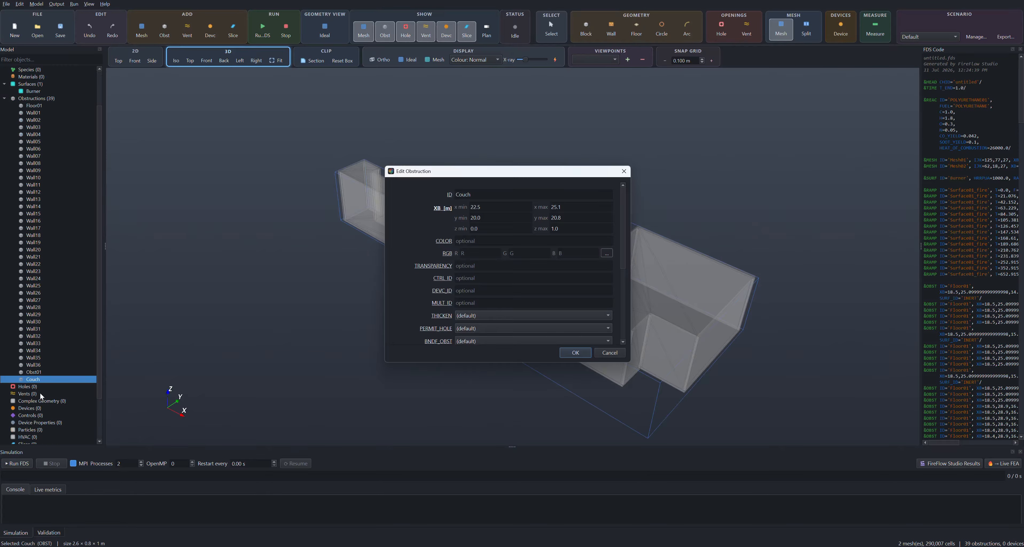
left_click_drag(525, 177, 284, 134)
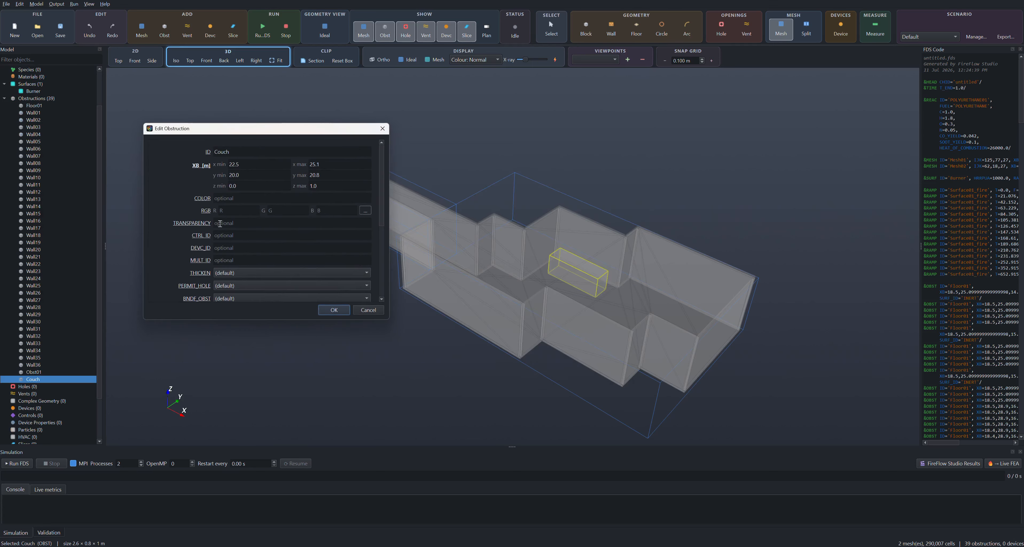
scroll(179, 264, "down", 3)
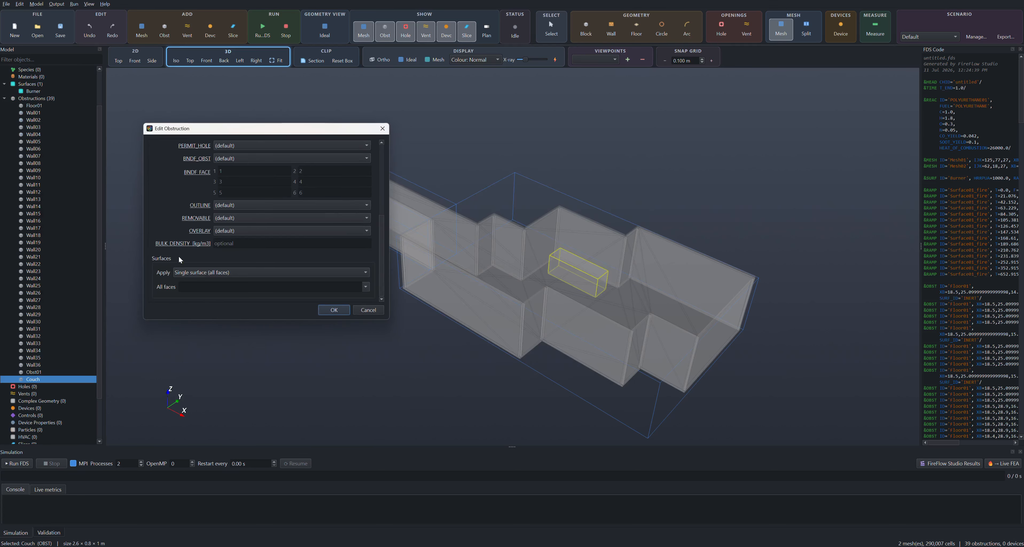
left_click(190, 274)
left_click(184, 292)
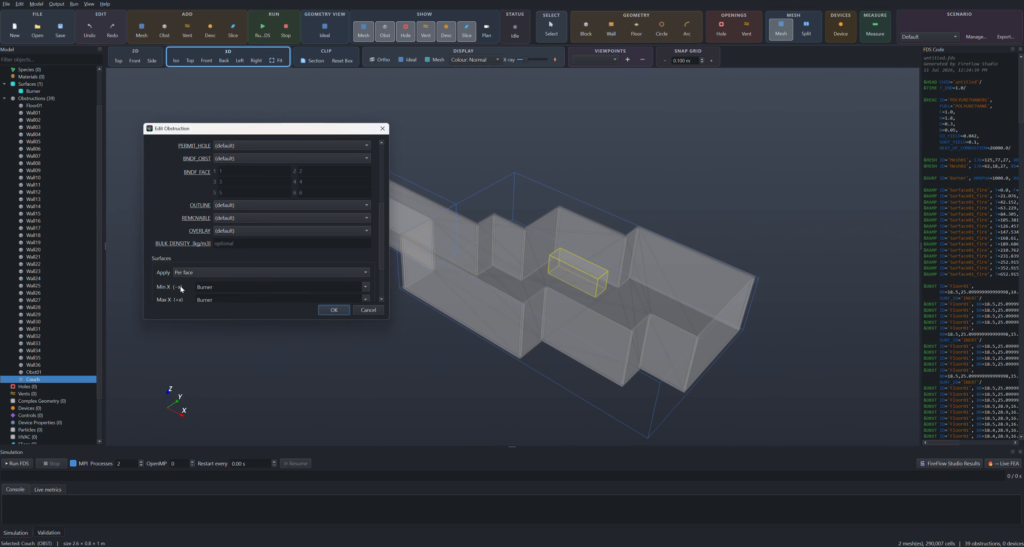
Assign the Burner surface to the couch's Max Z face and INERT to the other five faces, and apply the changes
scroll(175, 255, "down", 3)
scroll(201, 225, "up", 1)
scroll(206, 237, "up", 1)
scroll(208, 251, "up", 1)
scroll(209, 263, "up", 1)
scroll(210, 274, "up", 1)
left_click(365, 286)
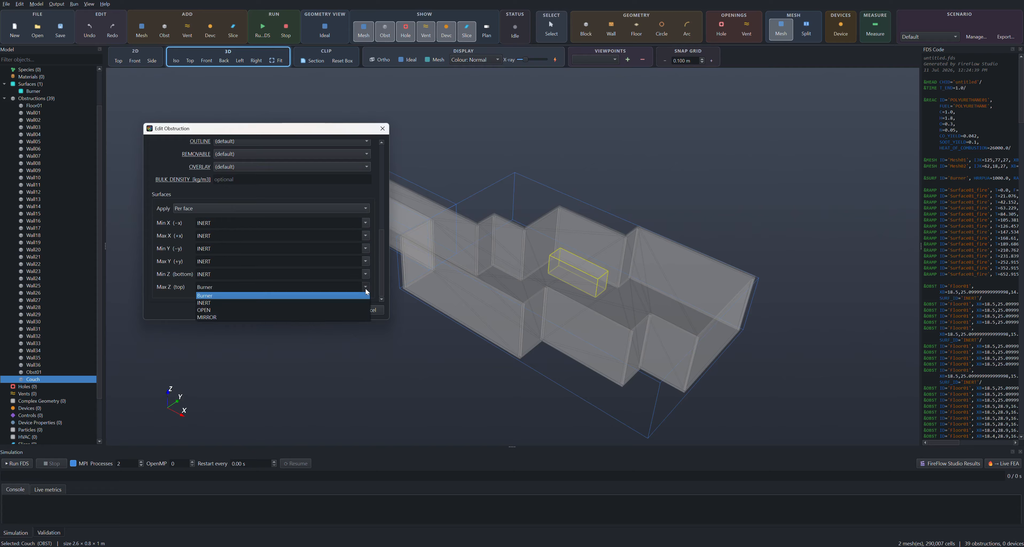
left_click(231, 297)
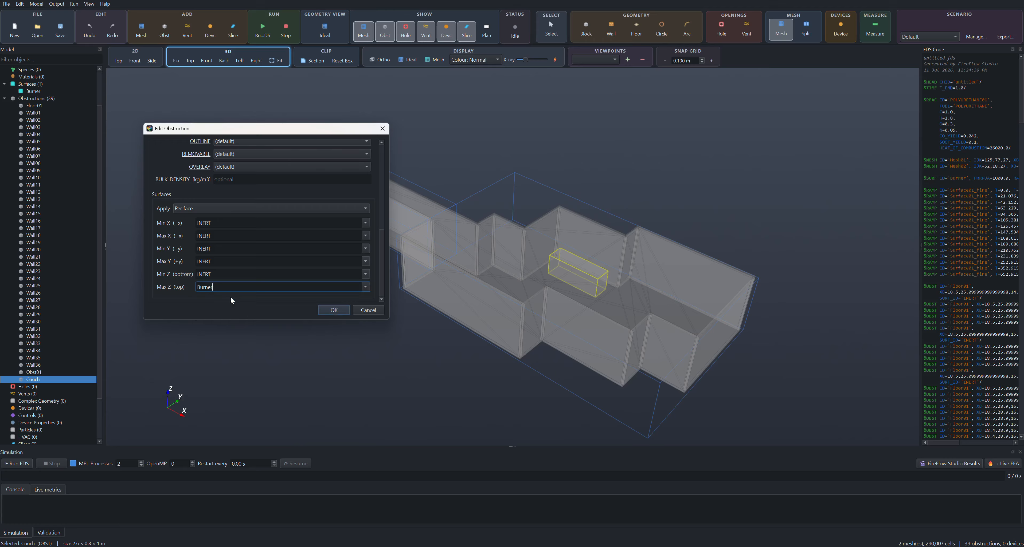
left_click(334, 310)
left_click(346, 366)
scroll(791, 302, "down", 1)
Set the Burner surface's colour to red (RGB 255, 0, 0)
left_click_drag(791, 290, 816, 356)
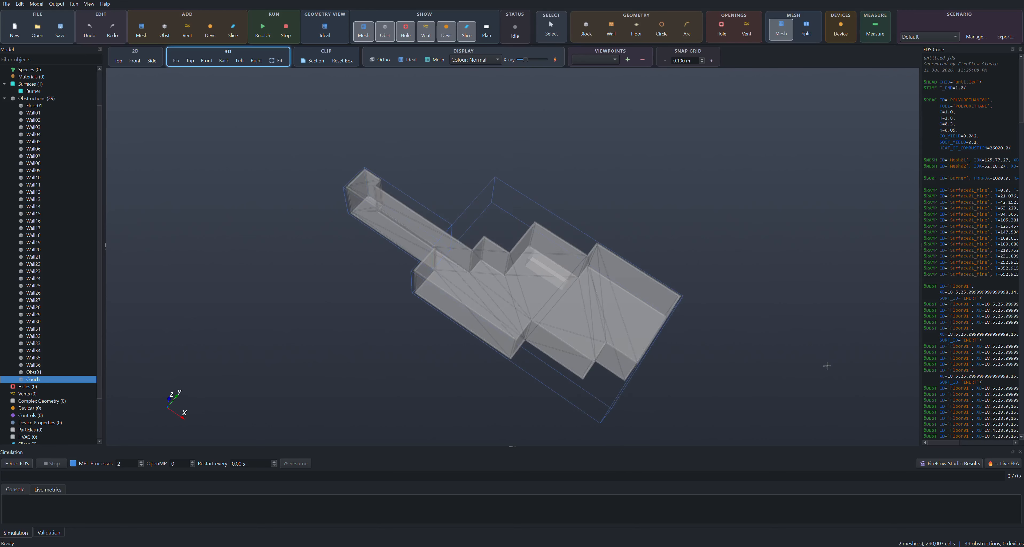
double_click(34, 91)
left_click(614, 269)
left_click(416, 227)
left_click(565, 349)
left_click(576, 422)
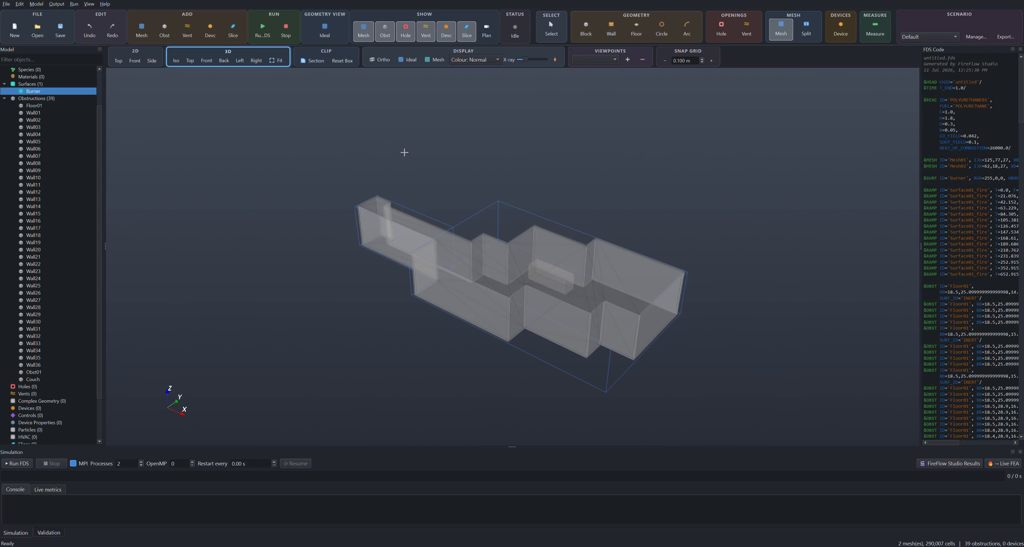
Create a device with the ID TC and the quantity THERMOCOUPLE
left_click_drag(434, 155, 436, 162)
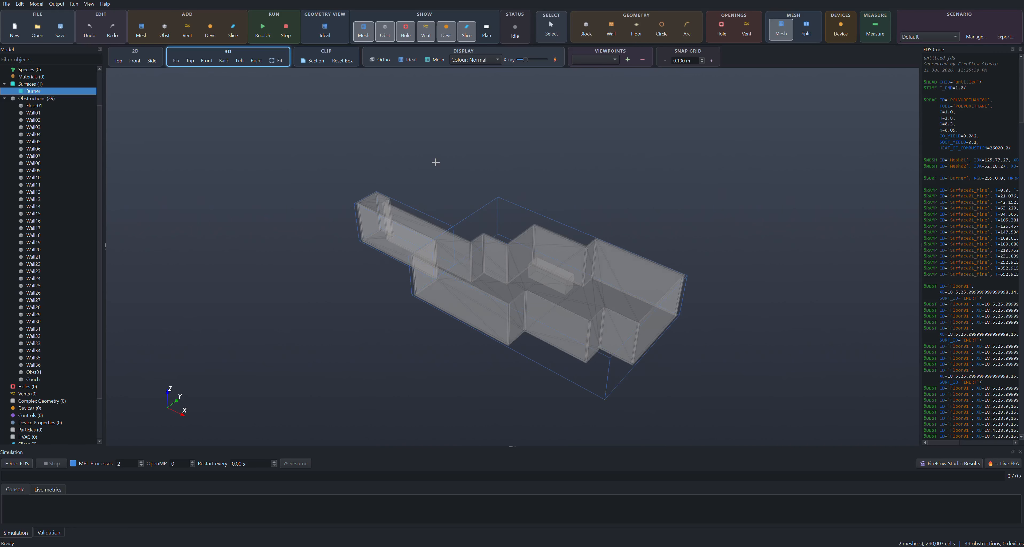
left_click(211, 32)
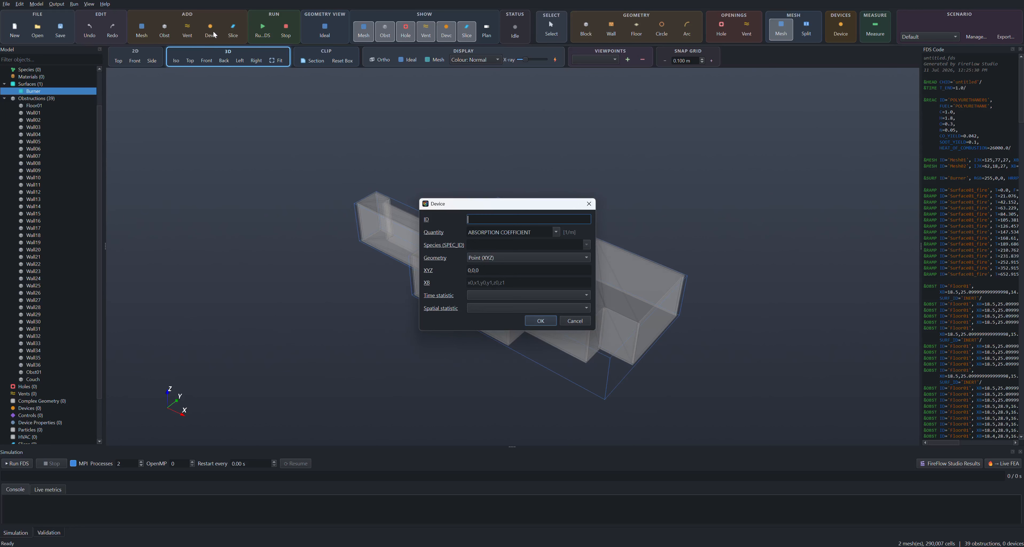
type("TC")
left_click(556, 232)
scroll(513, 266, "down", 15)
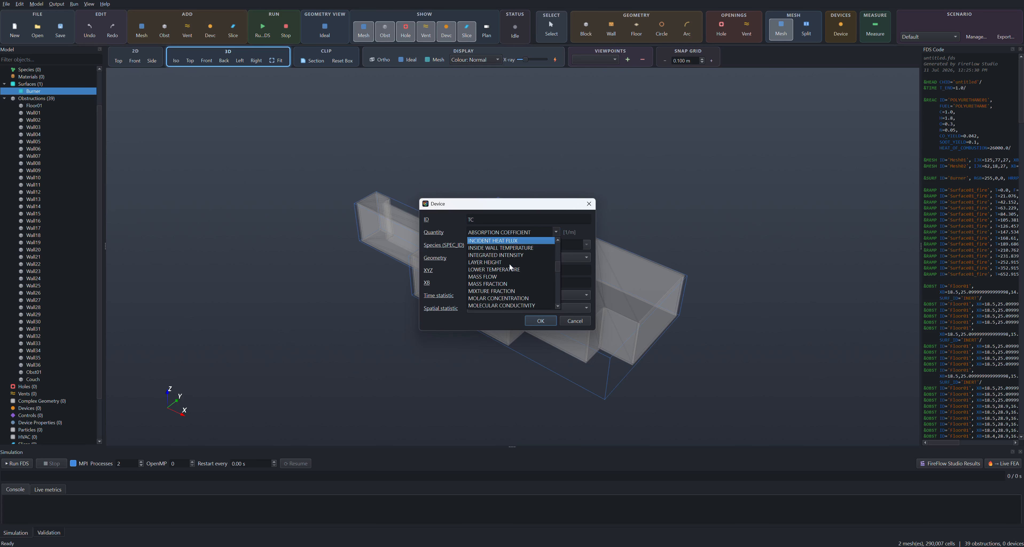
left_click(517, 294)
Place the thermocouple at the XYZ point 22,23,1.5 and confirm the device
left_click(489, 271)
left_click_drag(513, 203, 287, 223)
left_click_drag(275, 288, 177, 290)
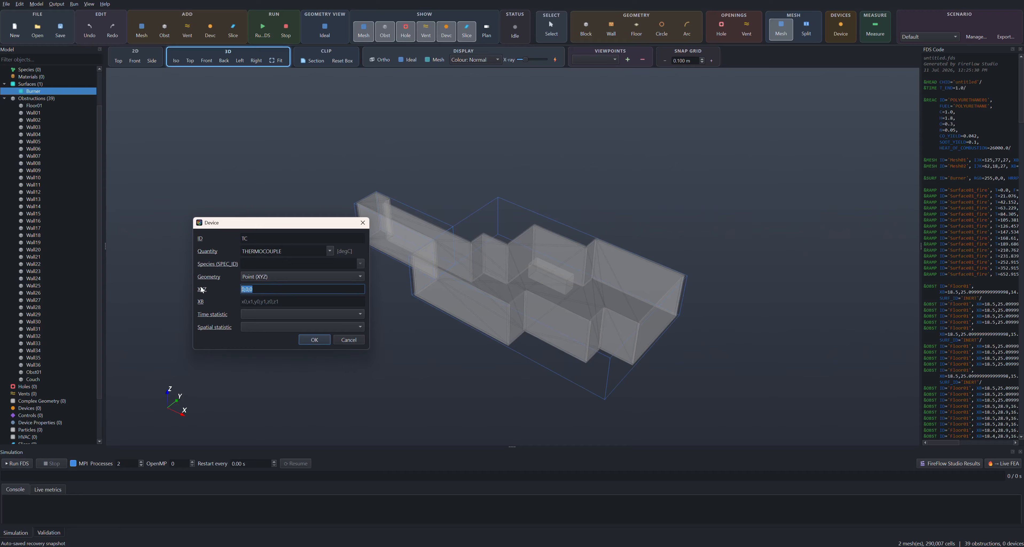
type("22,23,")
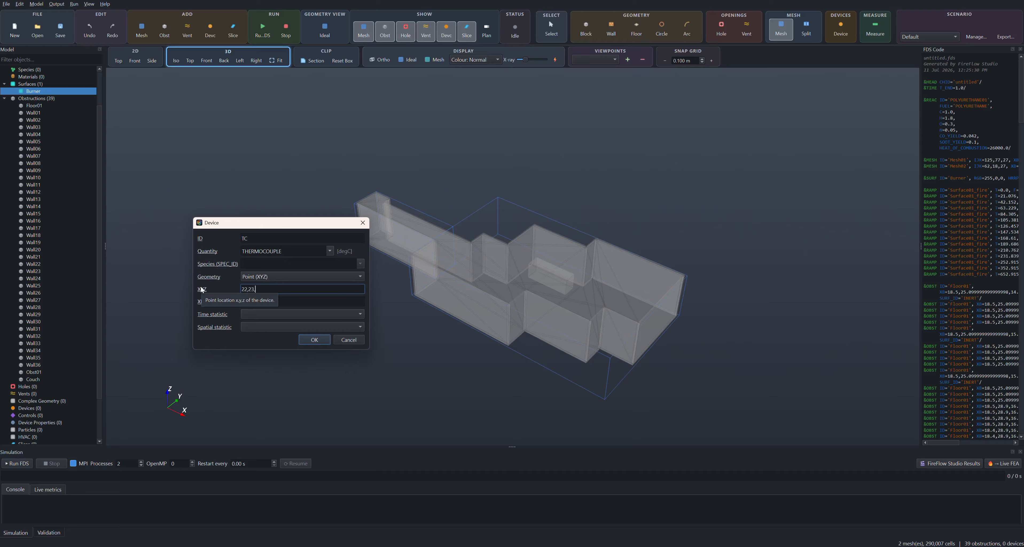
type("1.5")
key("Return")
Move the TC device by an offset of 2 m in X and -2 m in Y, previewing it before applying
middle_click_drag(441, 350, 393, 414)
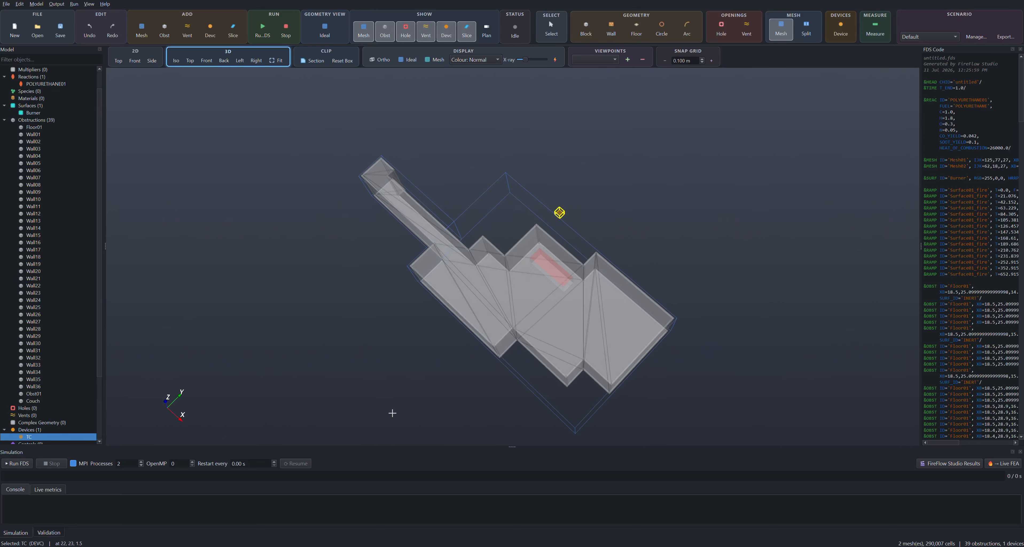
right_click(33, 437)
left_click(59, 482)
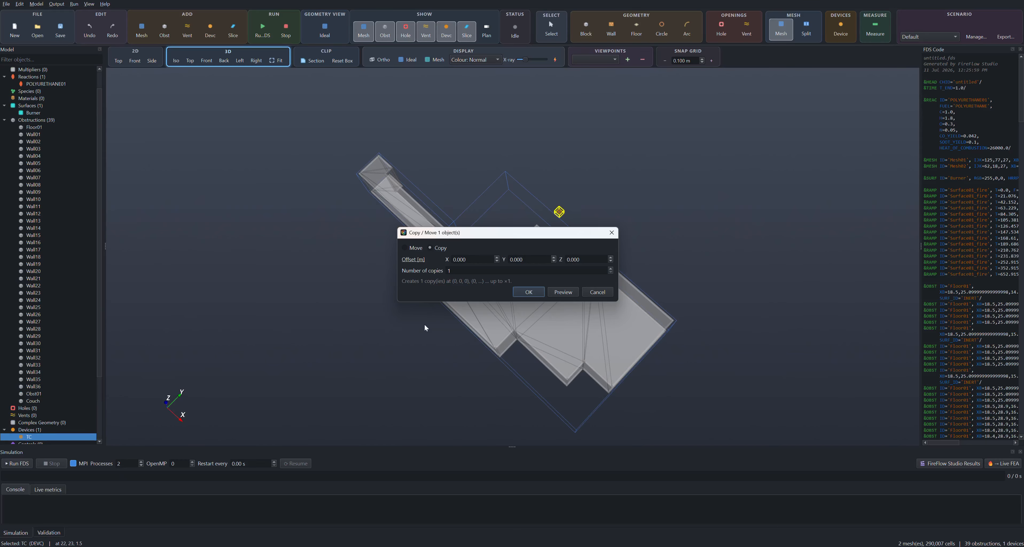
left_click_drag(488, 233, 312, 227)
left_click(239, 241)
triple_click(313, 254)
type("-2")
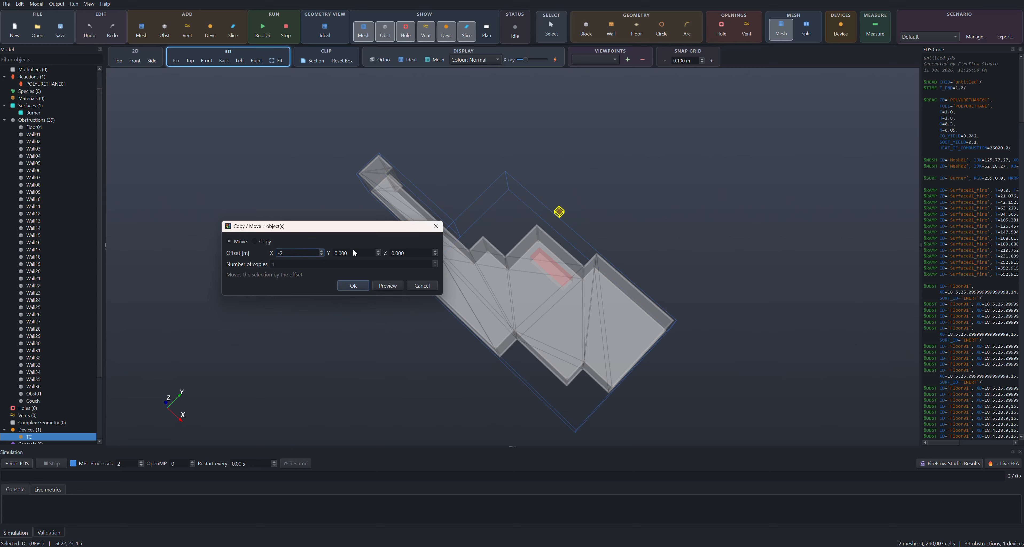
key("Tab")
triple_click(314, 255)
type("2")
triple_click(359, 253)
type("-")
left_click(411, 255)
left_click(387, 288)
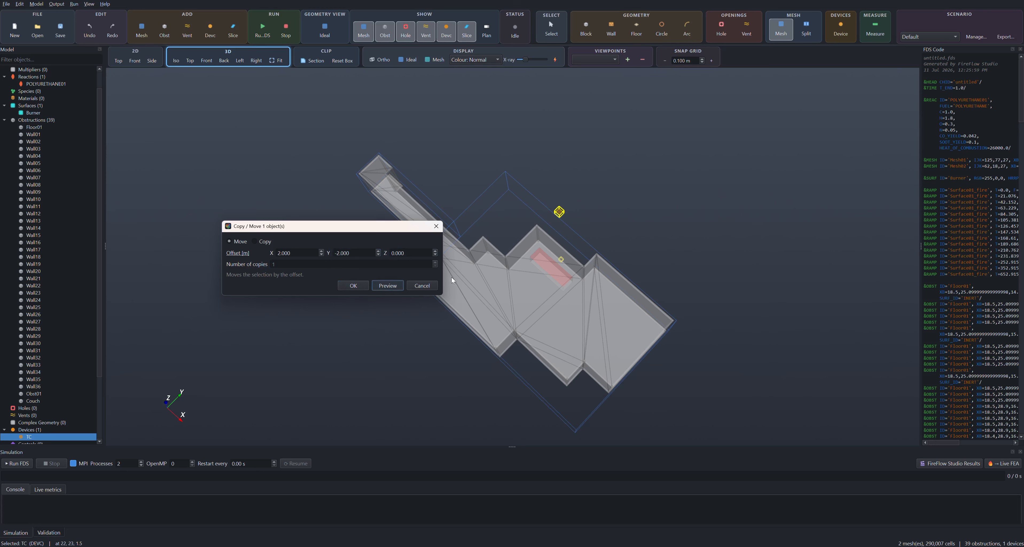
left_click(353, 286)
Turn on the section box, examine the device beside the couch in the 3D view, and enlarge the simulation area
left_click_drag(358, 278, 320, 107)
left_click(311, 61)
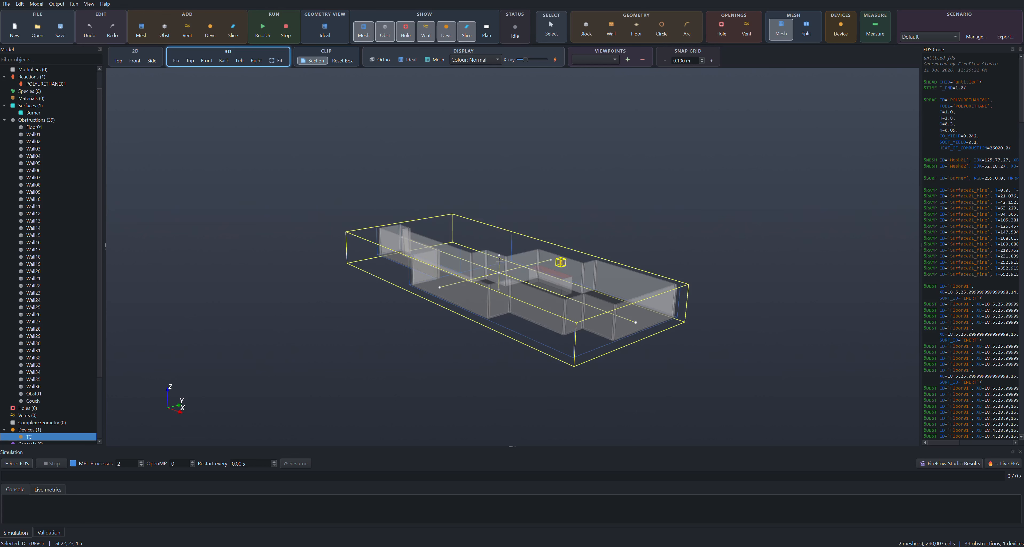
left_click_drag(392, 329, 359, 360)
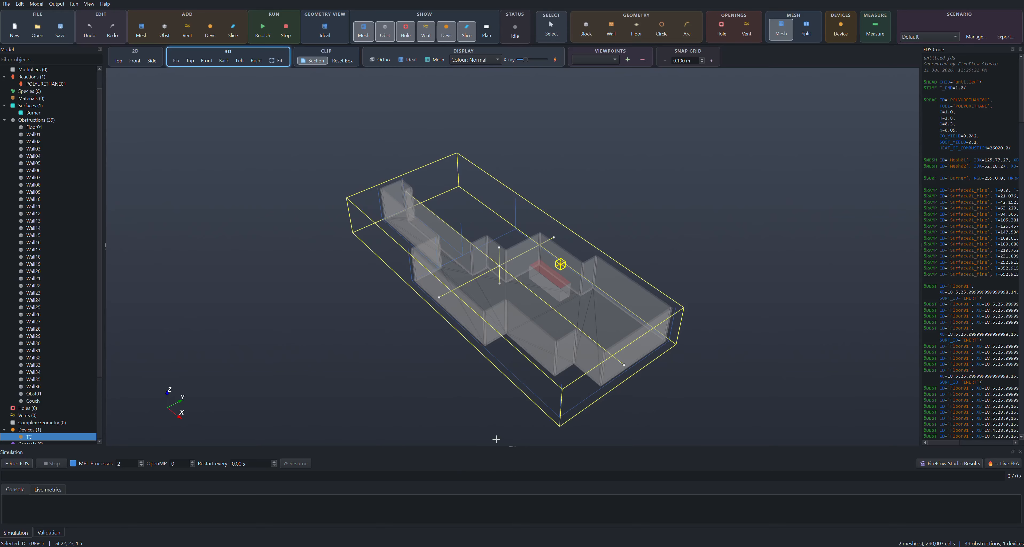
left_click_drag(513, 447, 519, 415)
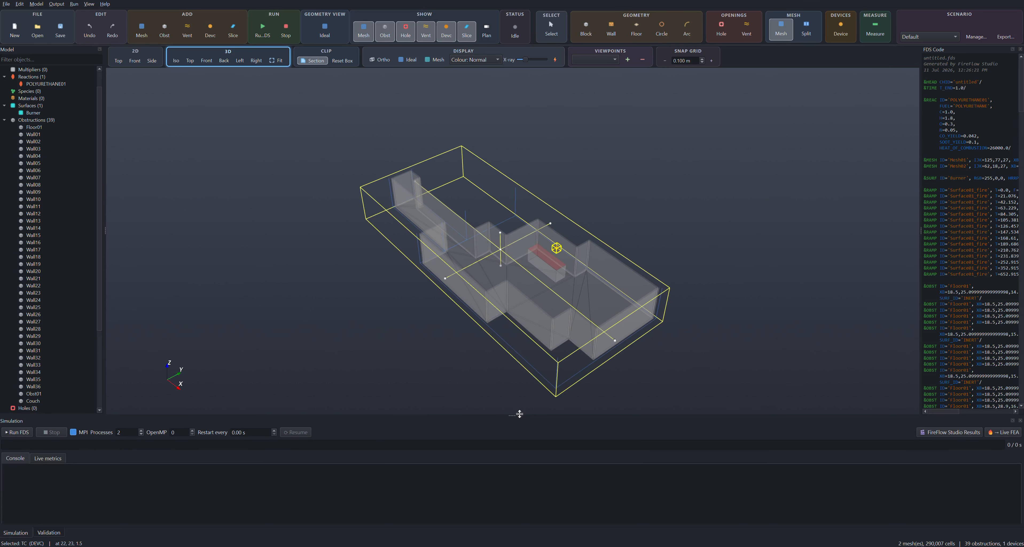
Add ADIABATIC SURFACE TEMPERATURE as a boundary quantity output
left_click(515, 234)
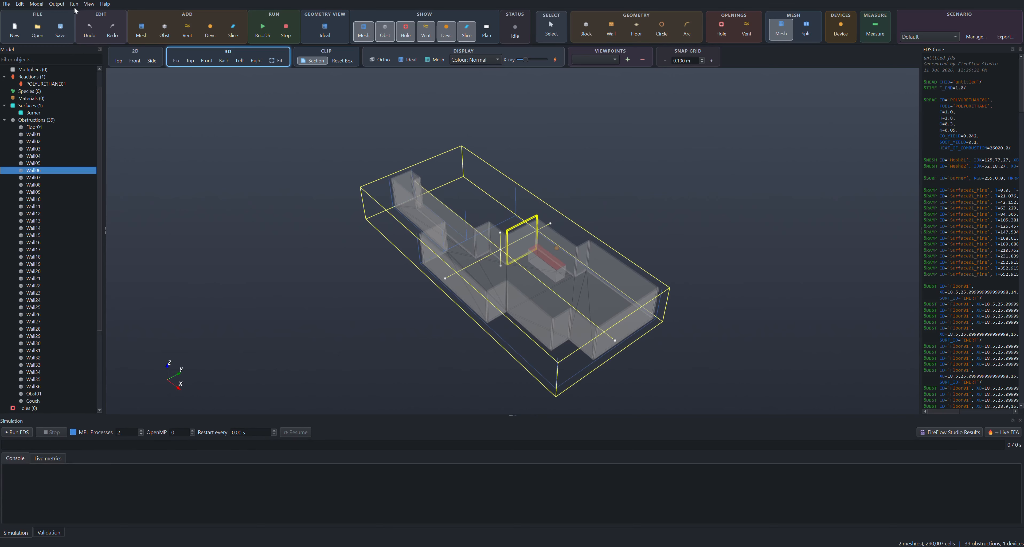
left_click(57, 4)
left_click(70, 37)
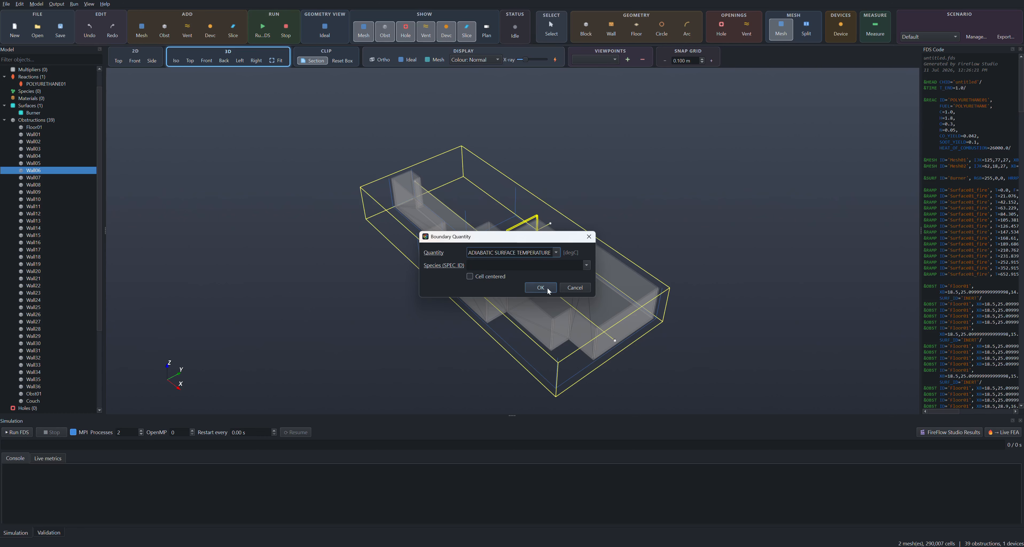
left_click(548, 290)
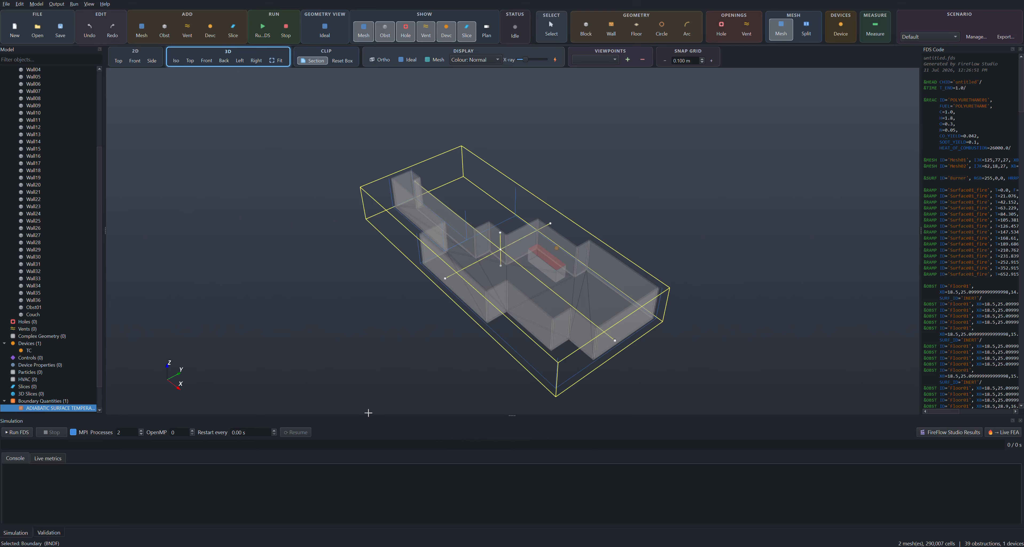
Rename the wall at the end of the couch, Wall06, as FEA-test
left_click(520, 230)
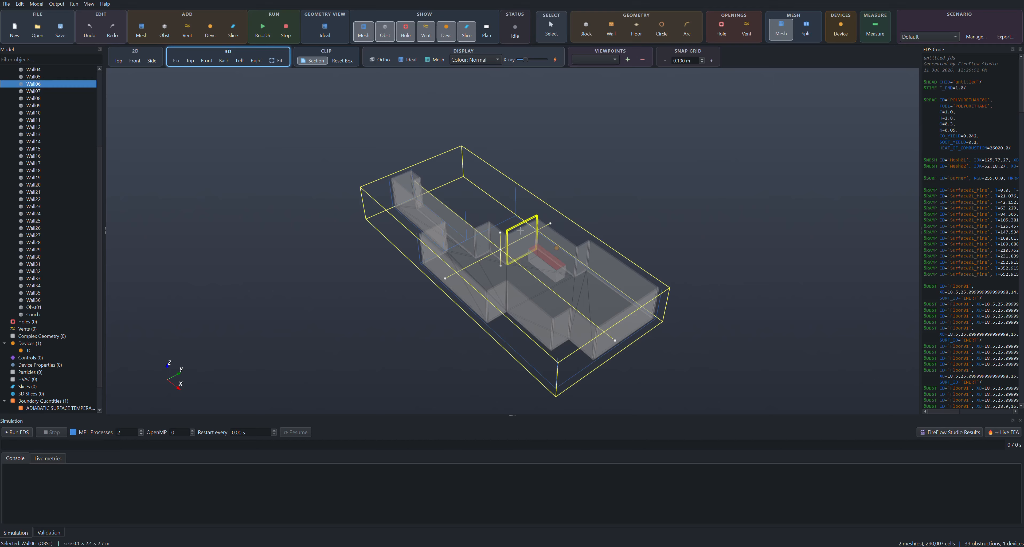
double_click(520, 231)
double_click(487, 199)
type("FEA-test")
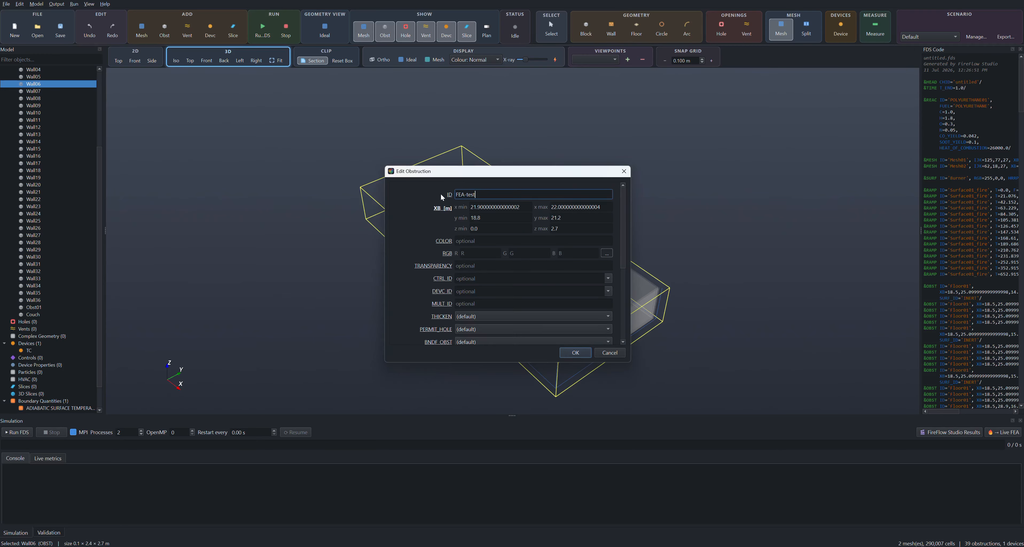
key("Return")
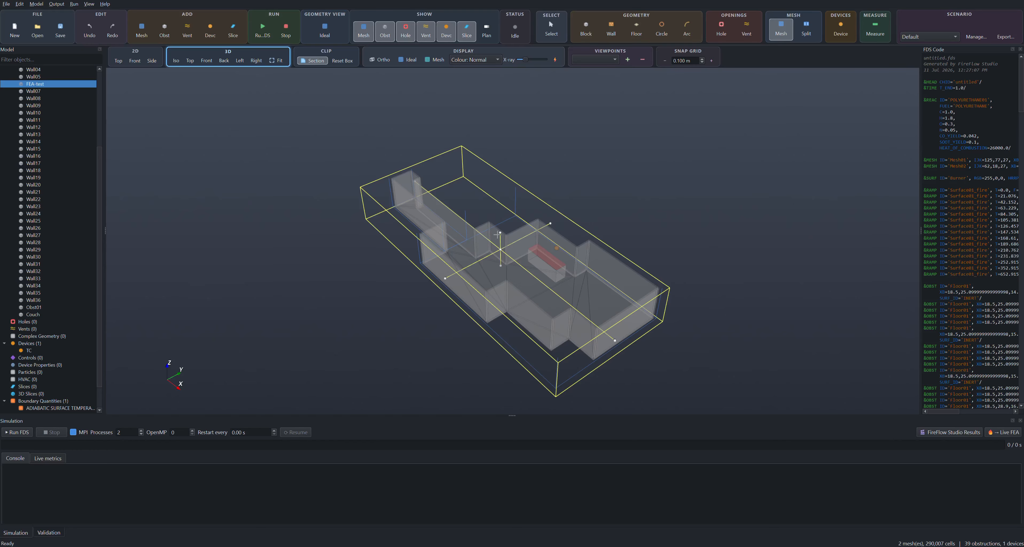
Cut a rectangular hole through Wall13 in the 2D front view and turn off the section box in 3D
left_click_drag(500, 233, 503, 210)
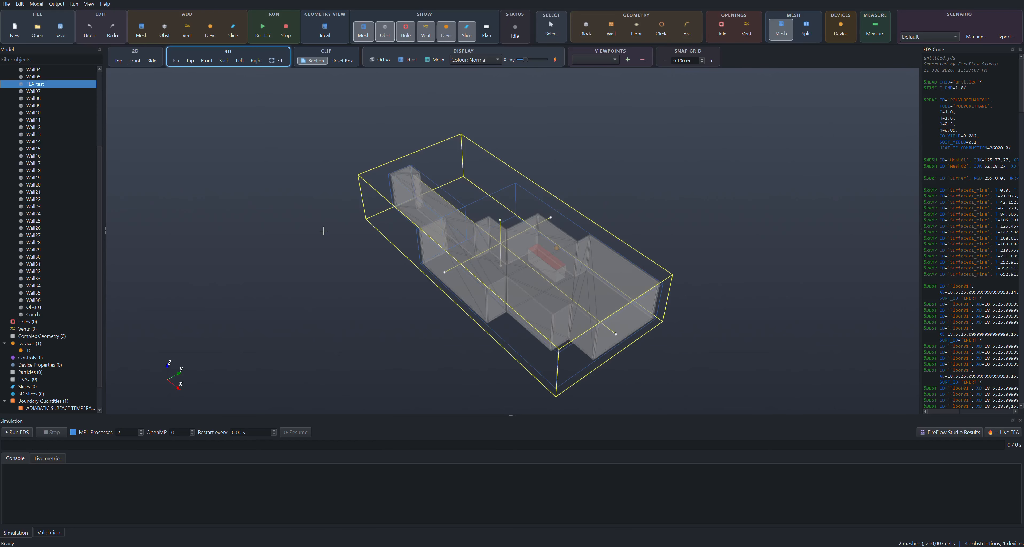
left_click(135, 60)
scroll(580, 242, "up", 5)
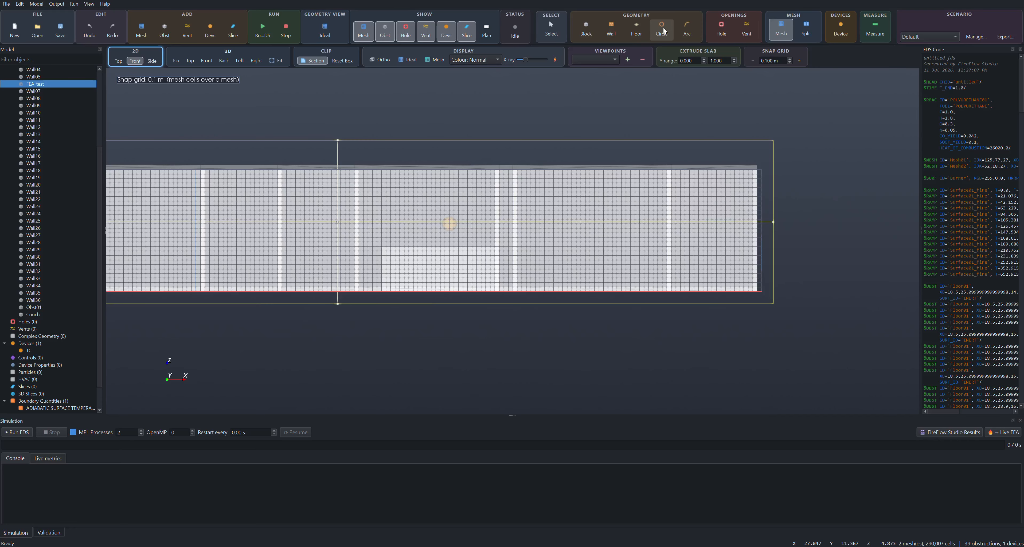
left_click(721, 28)
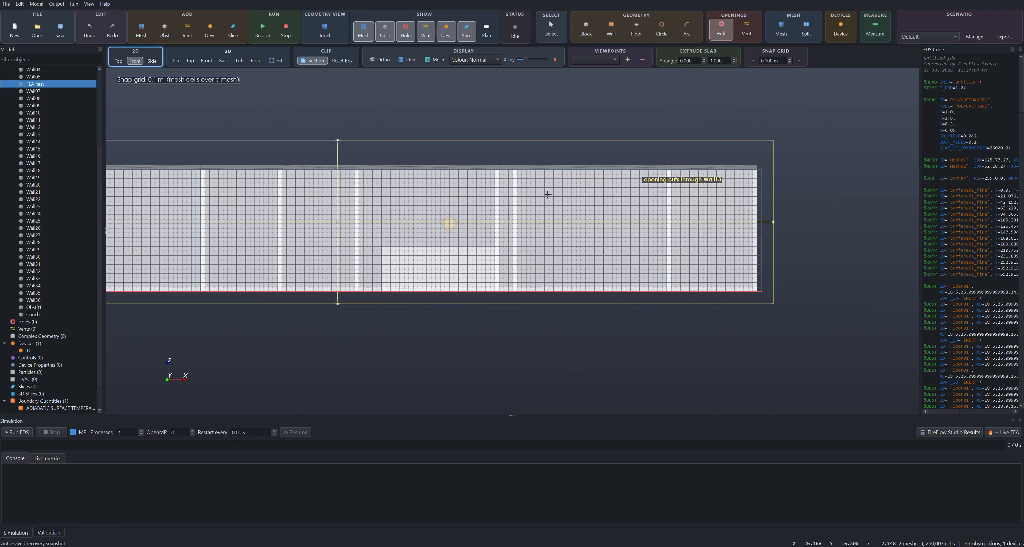
left_click_drag(557, 189, 635, 283)
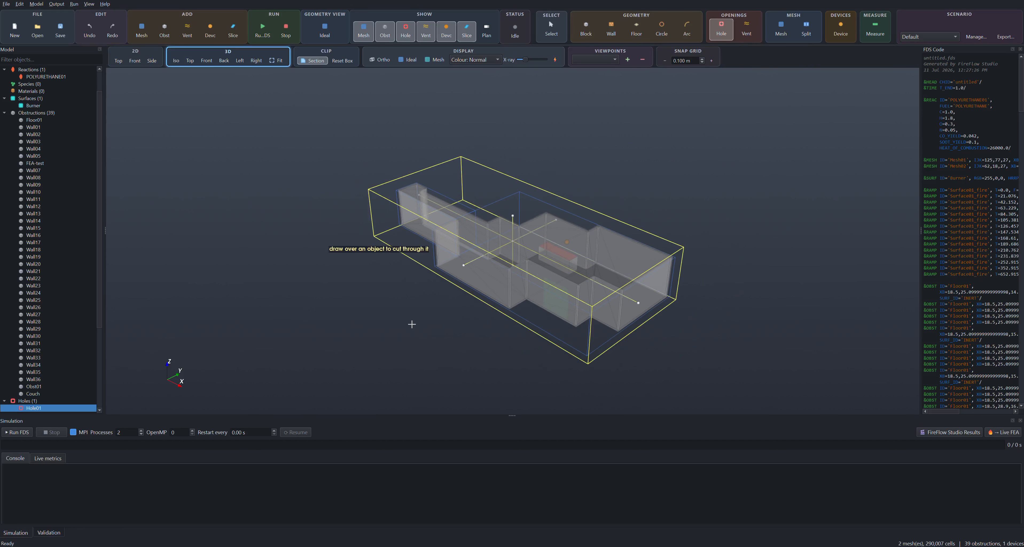
left_click(312, 61)
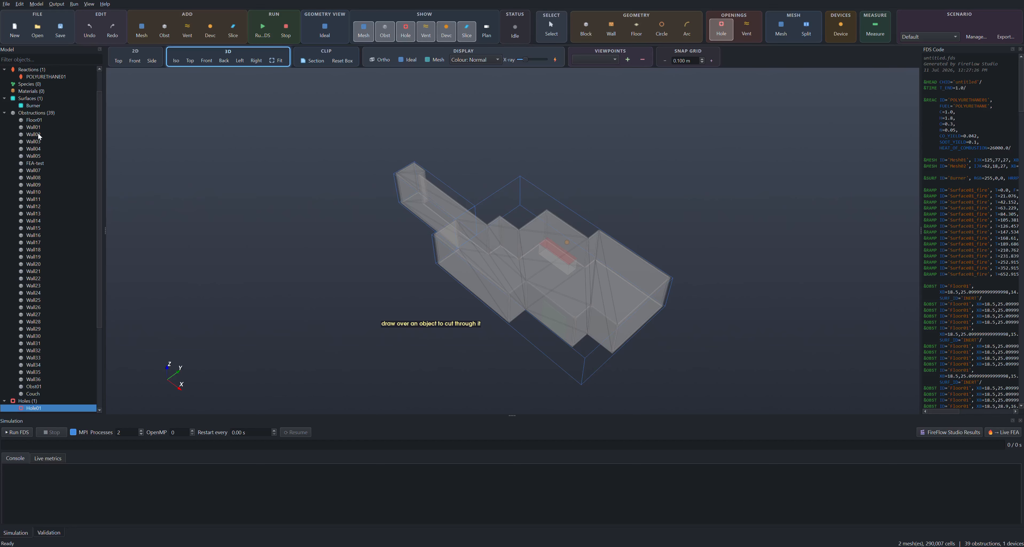
Save the model as the FDS input file Demo2 in a new Demo2 folder inside 7-Demo
left_click(6, 4)
left_click(21, 42)
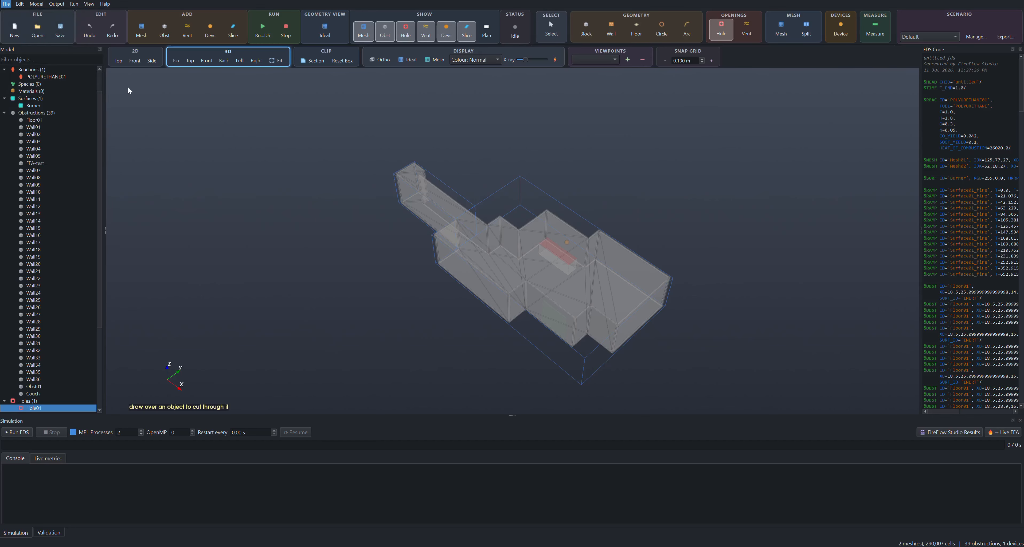
double_click(132, 52)
left_click(56, 39)
type("Demo2")
left_click(335, 193)
double_click(137, 71)
left_click(96, 228)
type("Demo2")
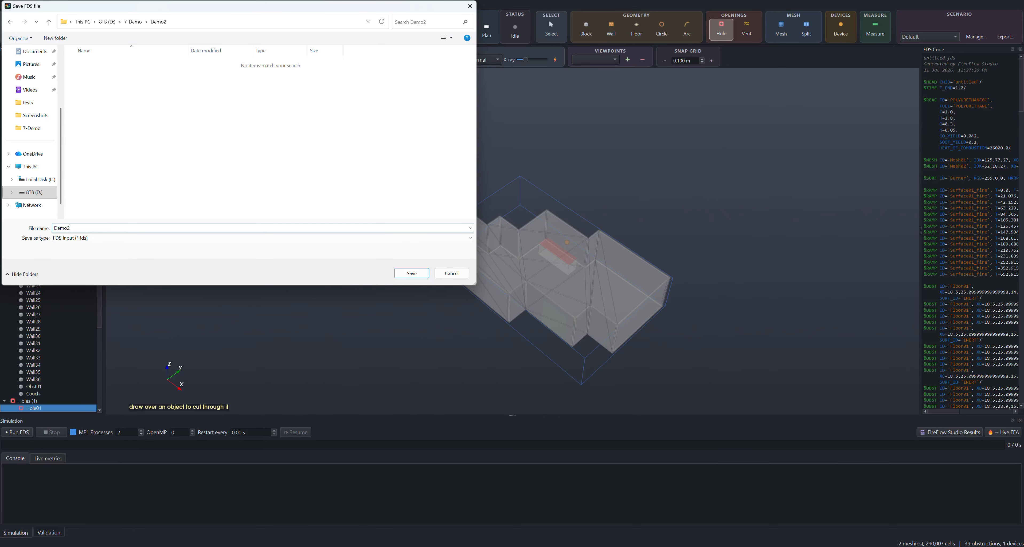
key("Return")
Start the FDS simulation and stop the run
left_click(23, 432)
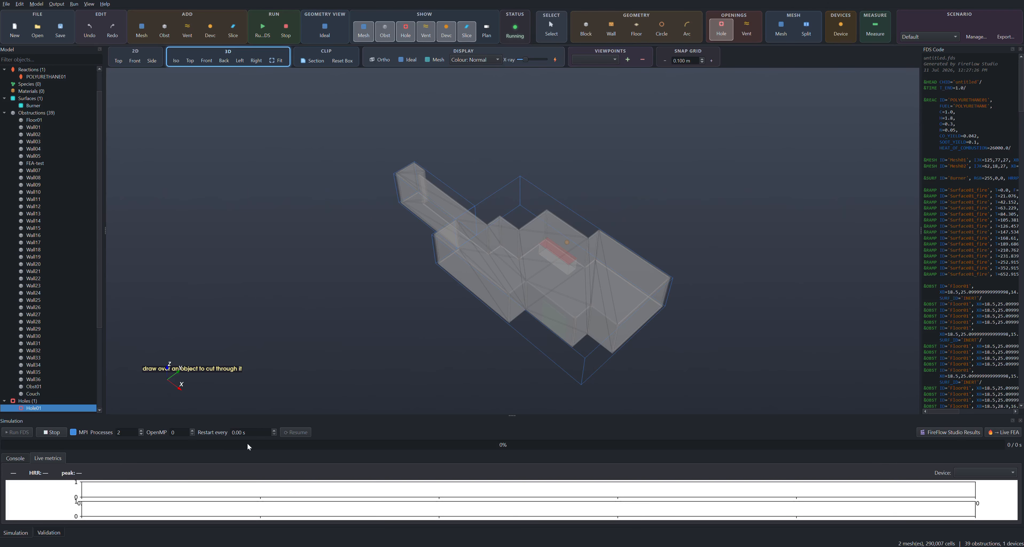
left_click(52, 432)
middle_click_drag(815, 388, 304, 241)
scroll(64, 88, "up", 2)
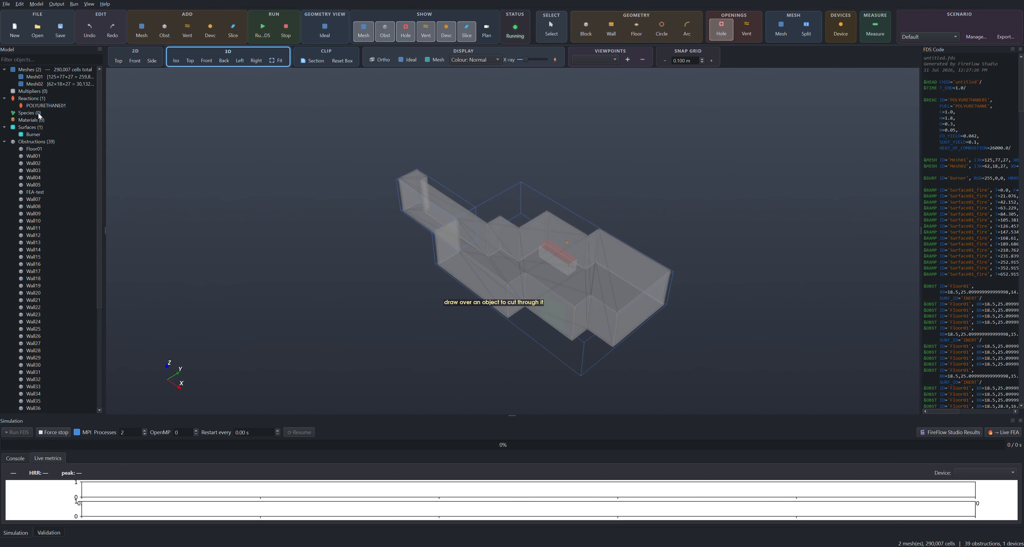
Divide Mesh01 into 3 × 2 × 1 sub-meshes
double_click(55, 78)
left_click_drag(500, 194, 260, 166)
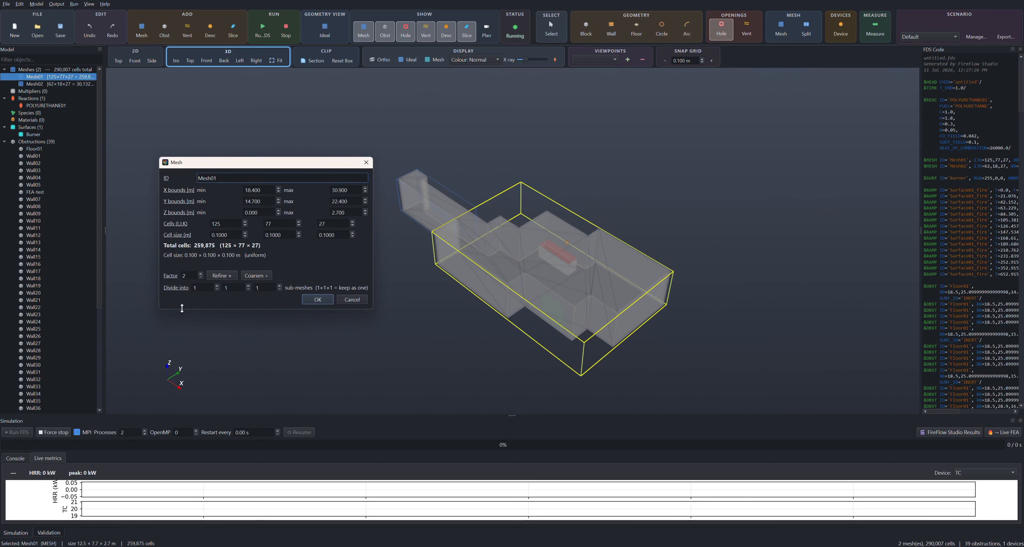
double_click(199, 288)
type("3")
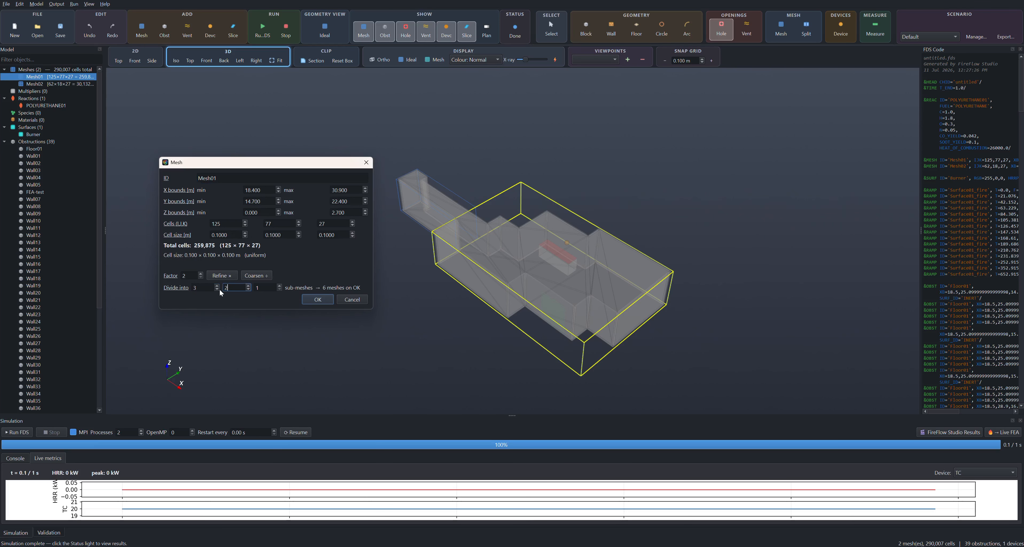
key("Return")
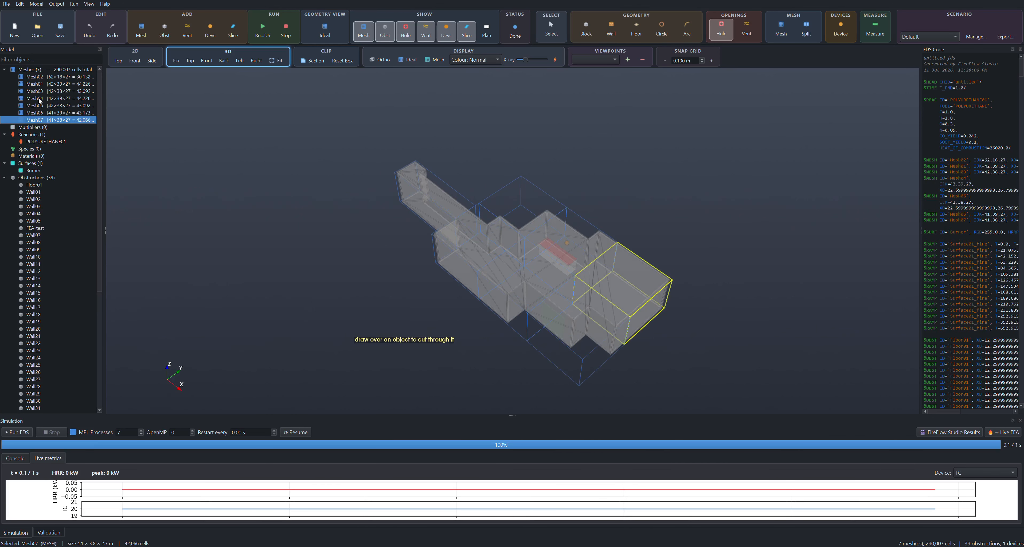
Open the exterior boundaries of all seven meshes and run FDS, overwriting the existing results
left_click(40, 78, "shift")
right_click(40, 78)
left_click(70, 132)
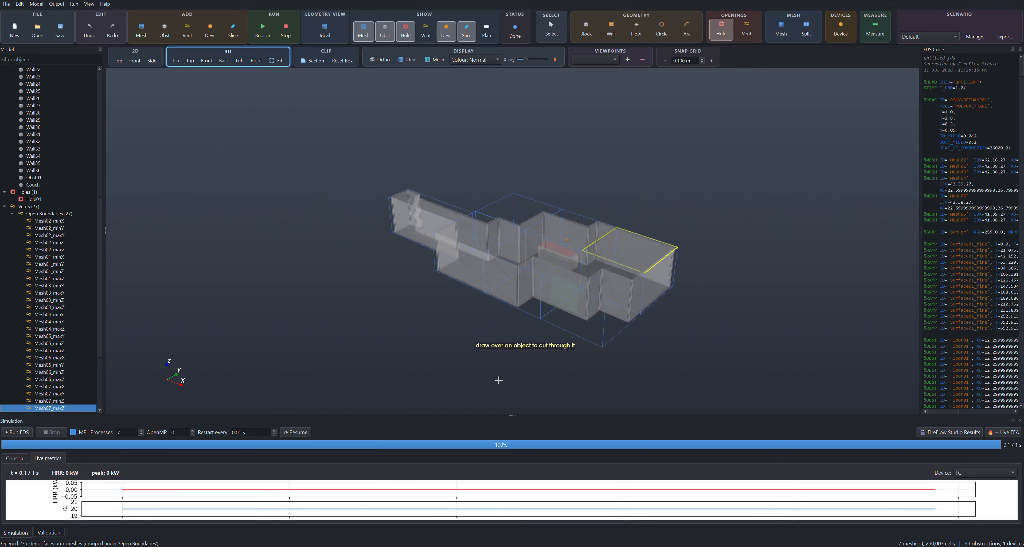
left_click(20, 435)
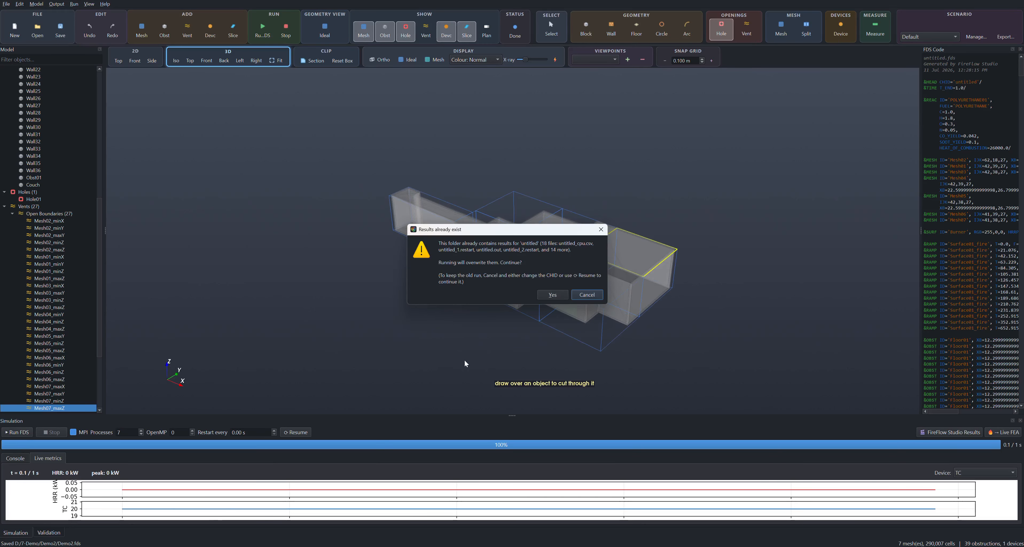
left_click(552, 296)
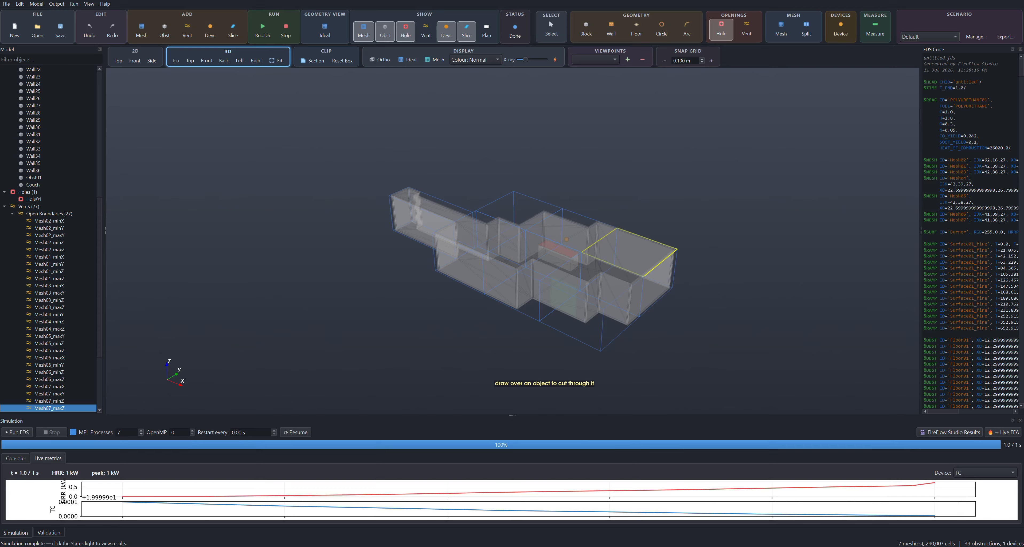
Set the simulation end time T_END to 900 s and rerun FDS over the existing results
left_click(56, 4)
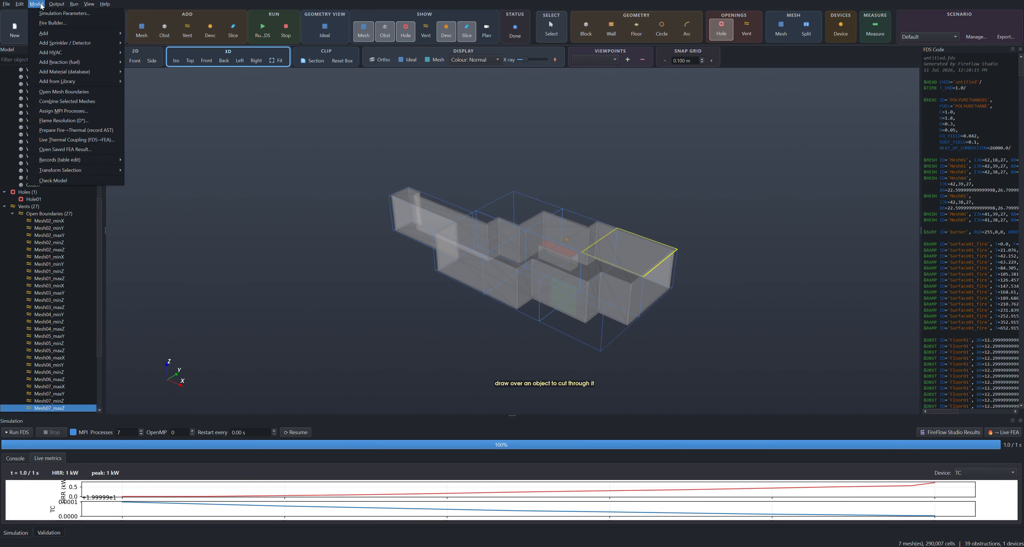
left_click(64, 13)
left_click(442, 184)
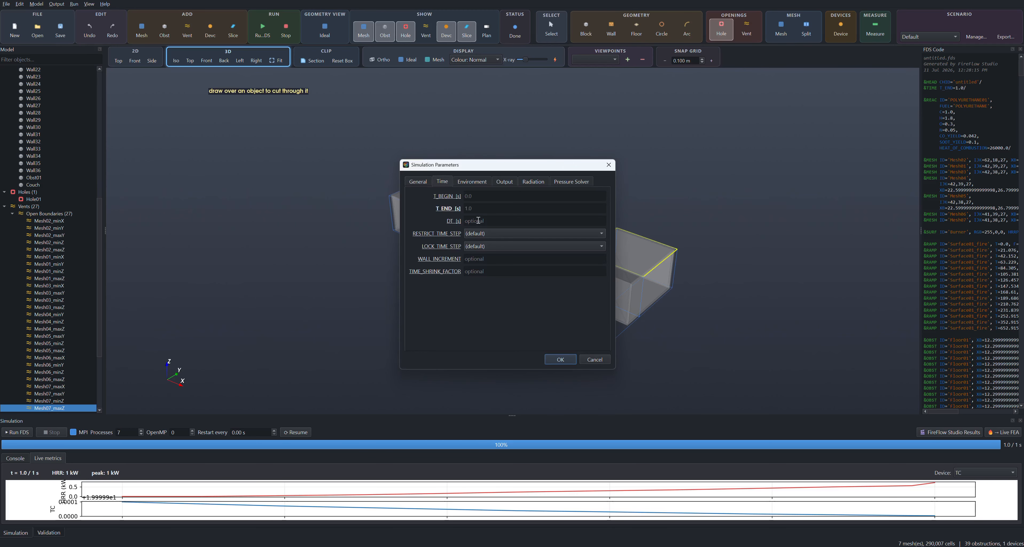
type("900")
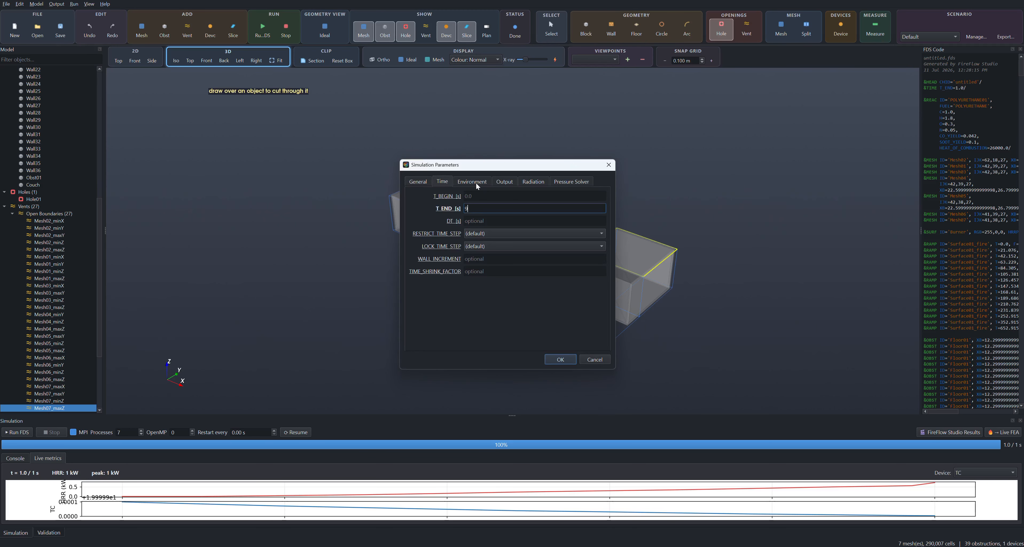
left_click(554, 360)
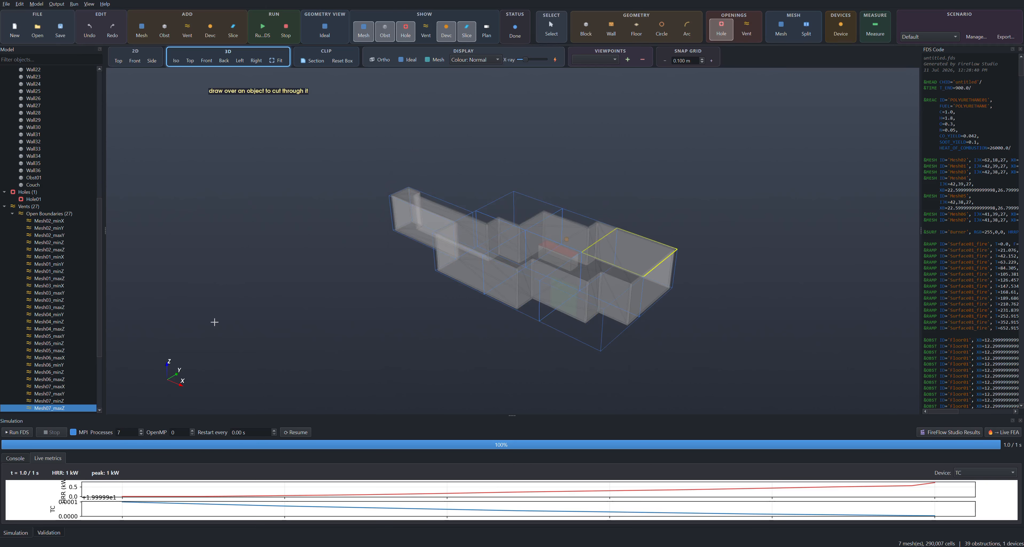
left_click(22, 435)
left_click(542, 297)
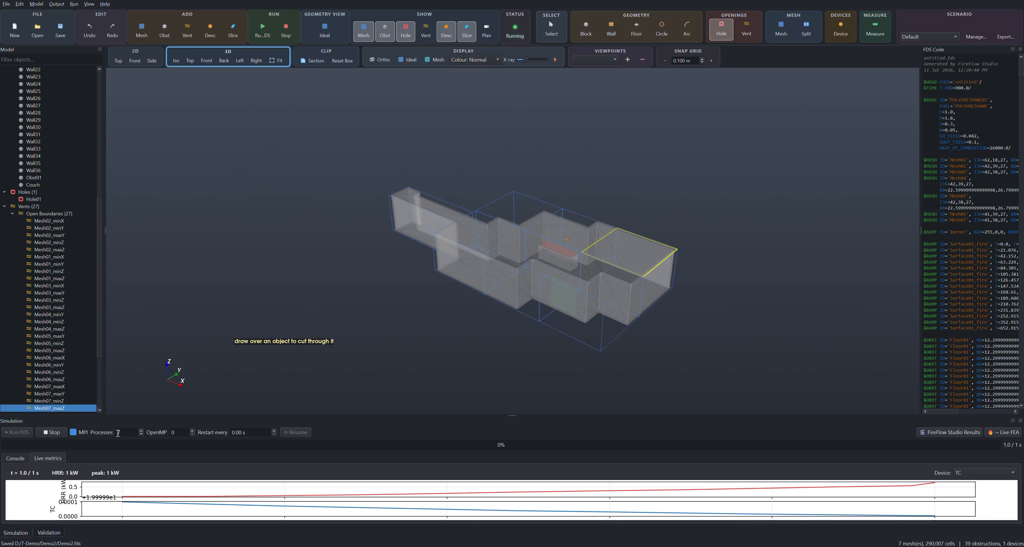
Check the solver's console output and enlarge the live HRR and TC plots to follow the run
left_click(15, 458)
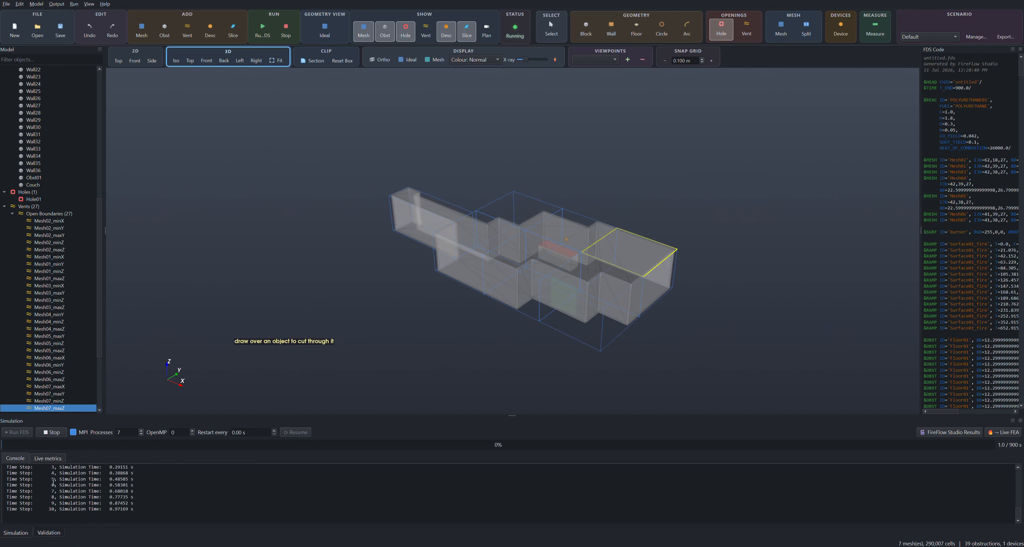
left_click(48, 459)
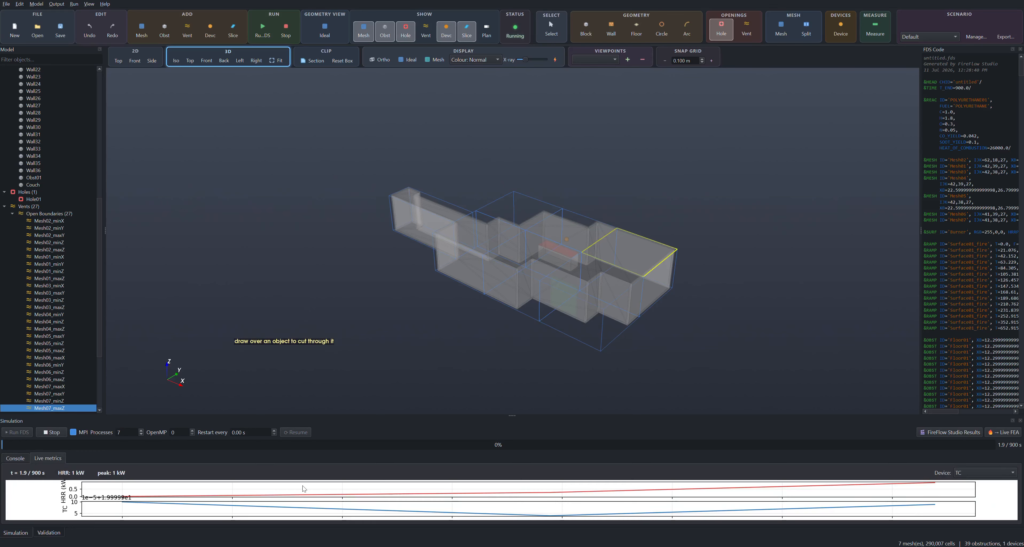
left_click_drag(507, 416, 525, 257)
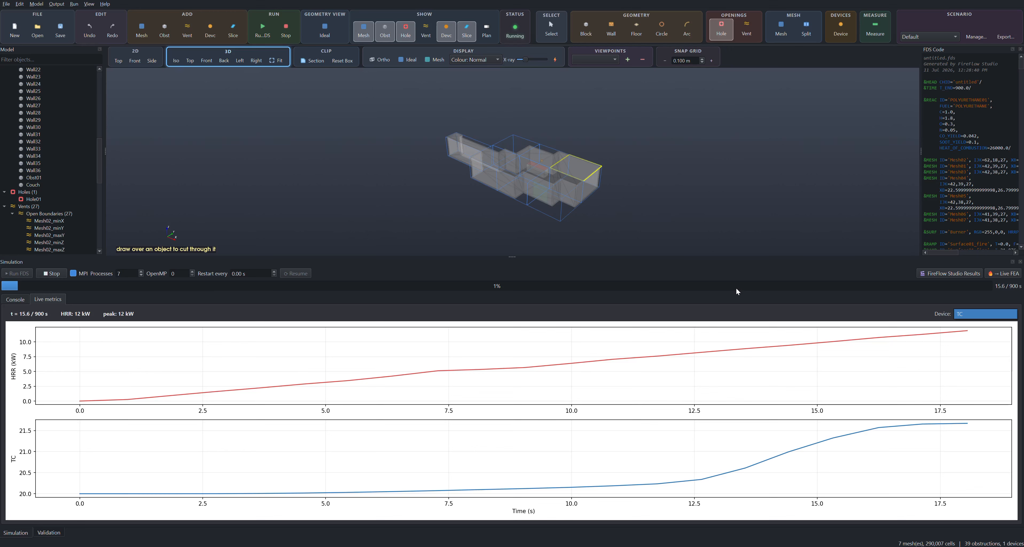
Start live thermal coupling for FEA-test with the Spatial field (resolve hot spots) surface temperature and the default concrete material
left_click(1009, 275)
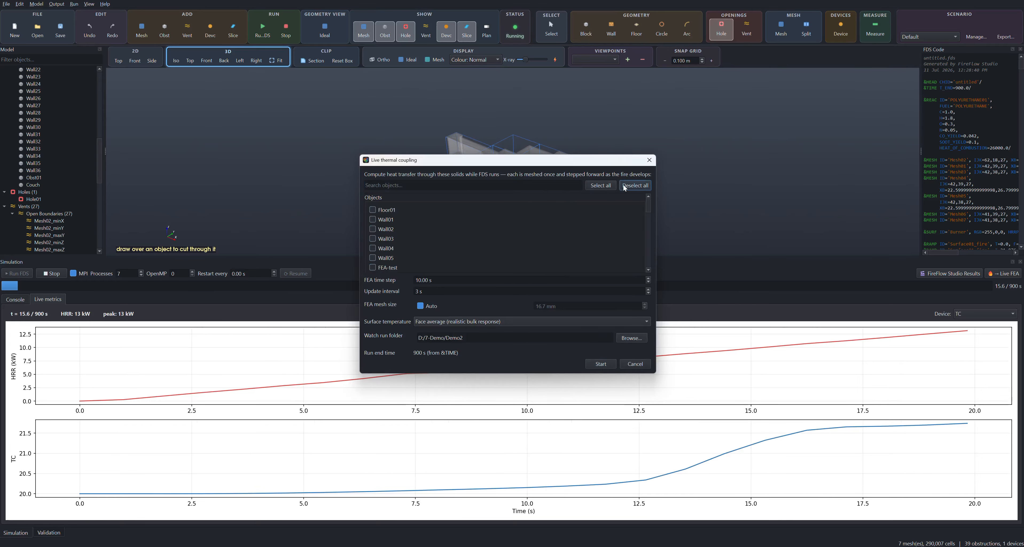
type("fea")
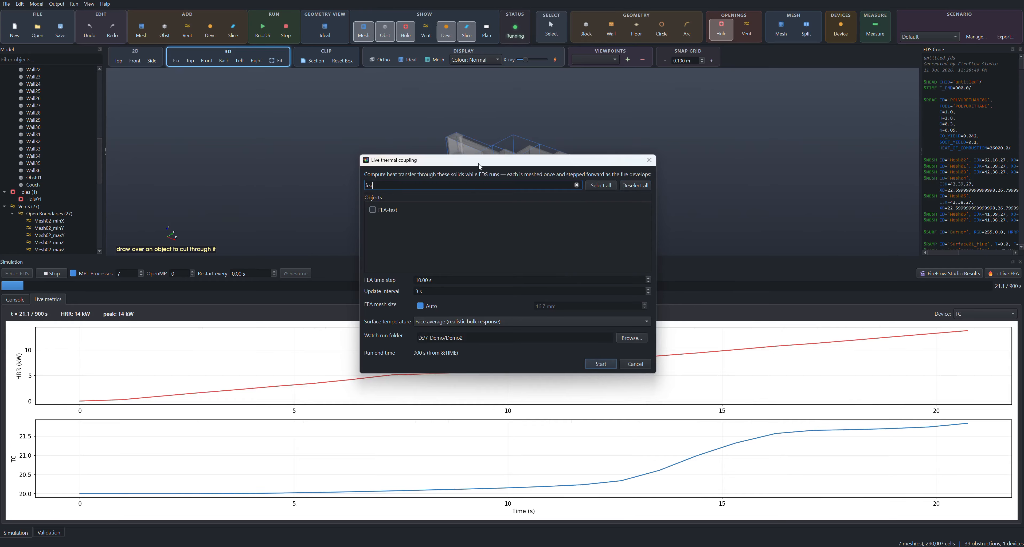
left_click(398, 210)
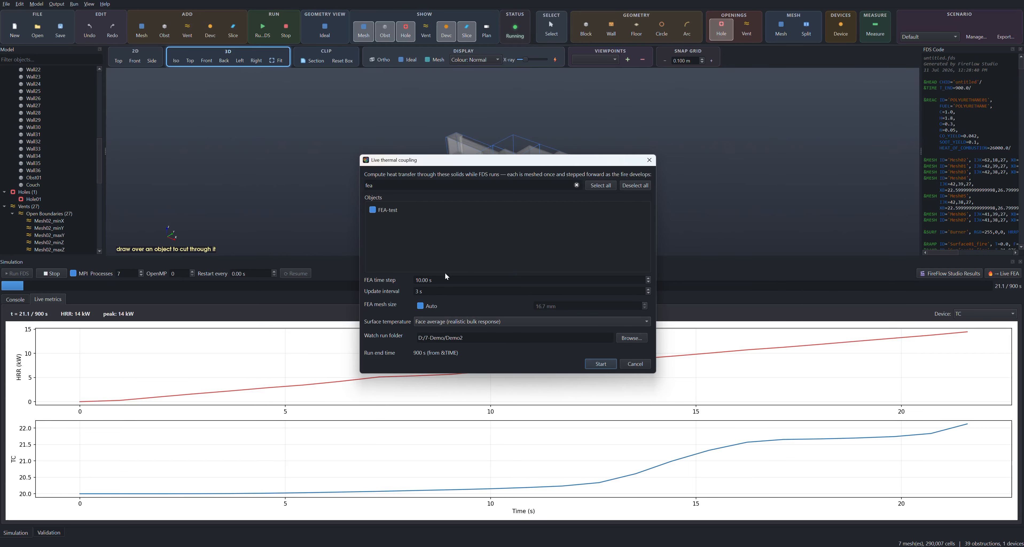
left_click(503, 323)
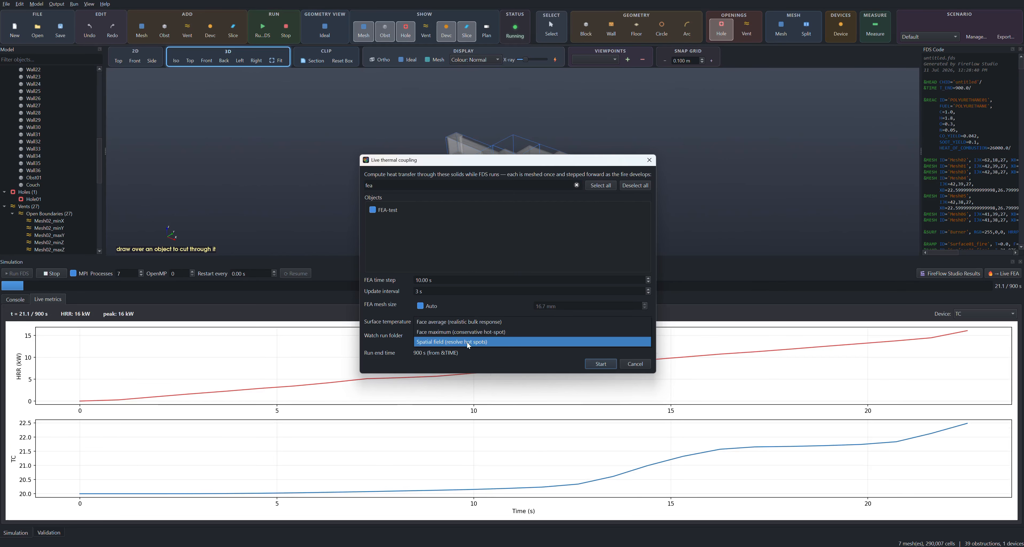
left_click(468, 344)
left_click(475, 323)
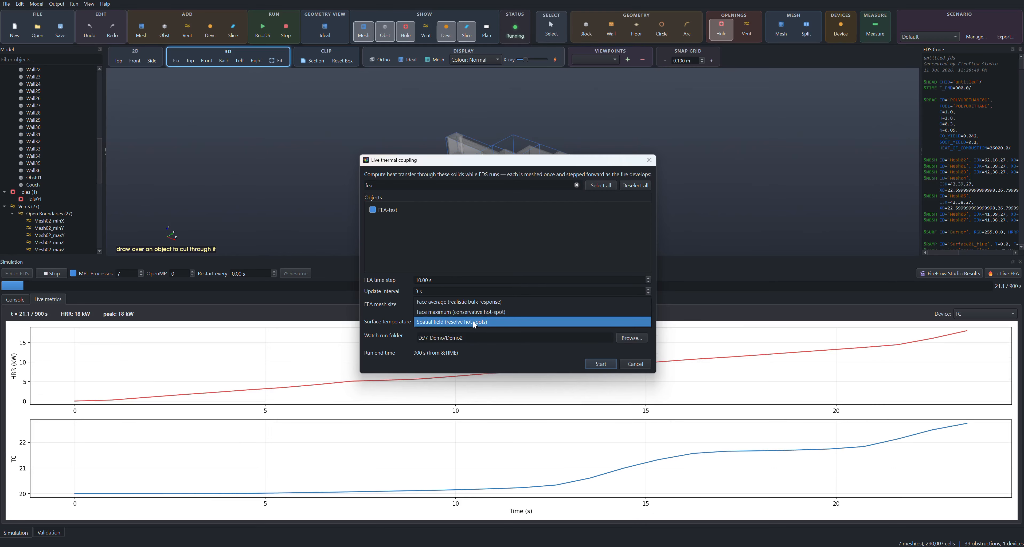
left_click(474, 322)
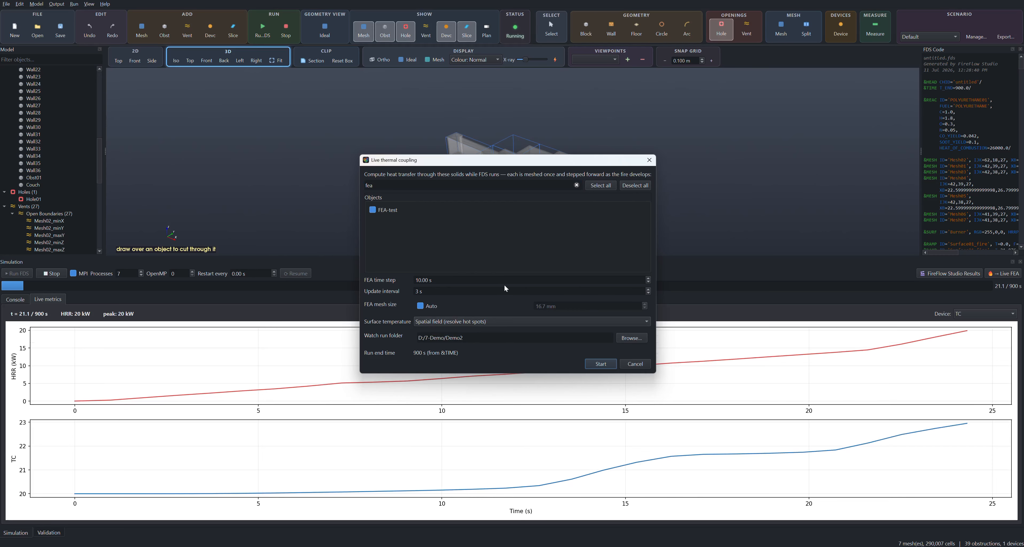
left_click(603, 365)
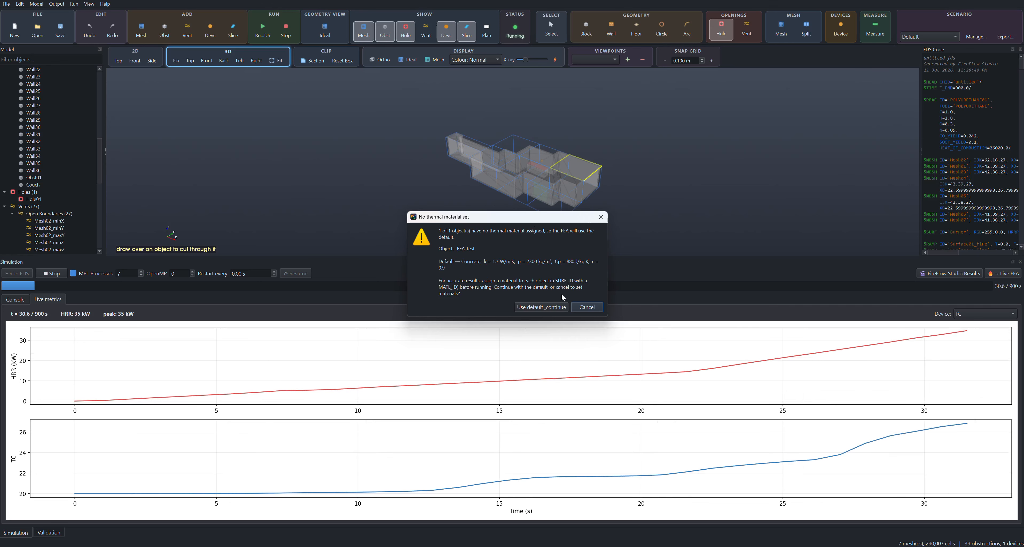
left_click(550, 307)
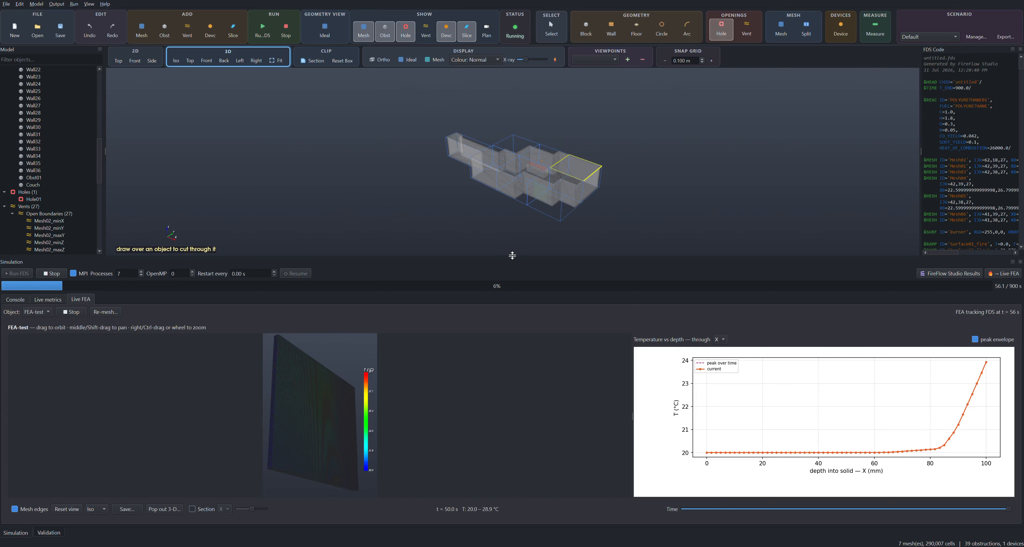
Enlarge the live FEA display, hide the mesh edges, and examine the FEA-test wall's temperatures alongside the live HRR and TC curves
left_click_drag(512, 256, 512, 219)
left_click_drag(341, 401, 244, 405)
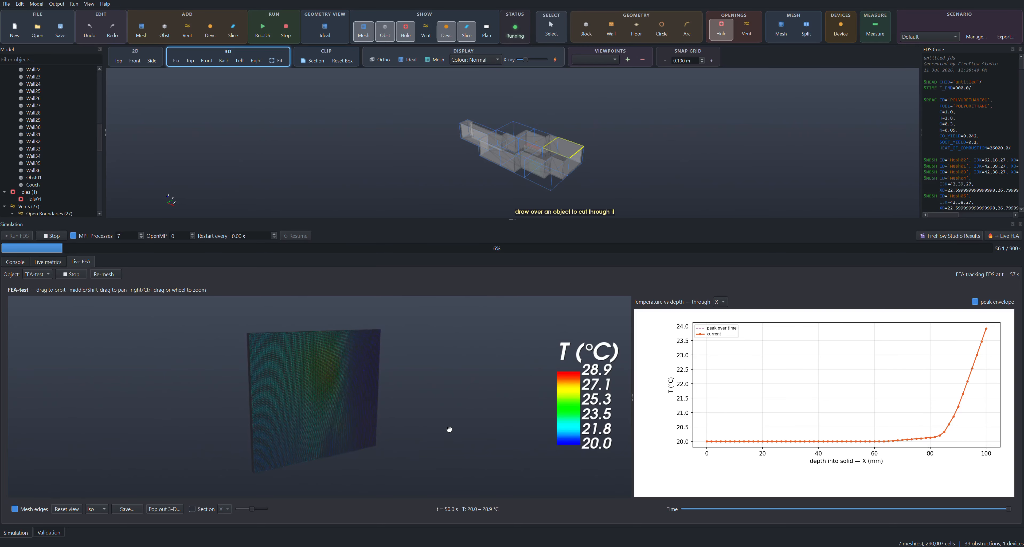
left_click(15, 510)
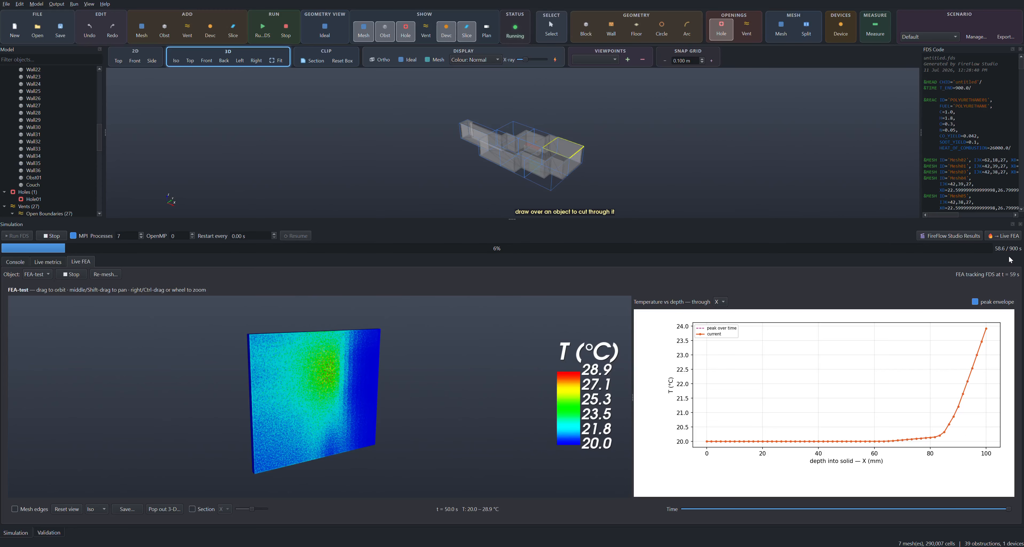
left_click_drag(327, 413, 316, 393)
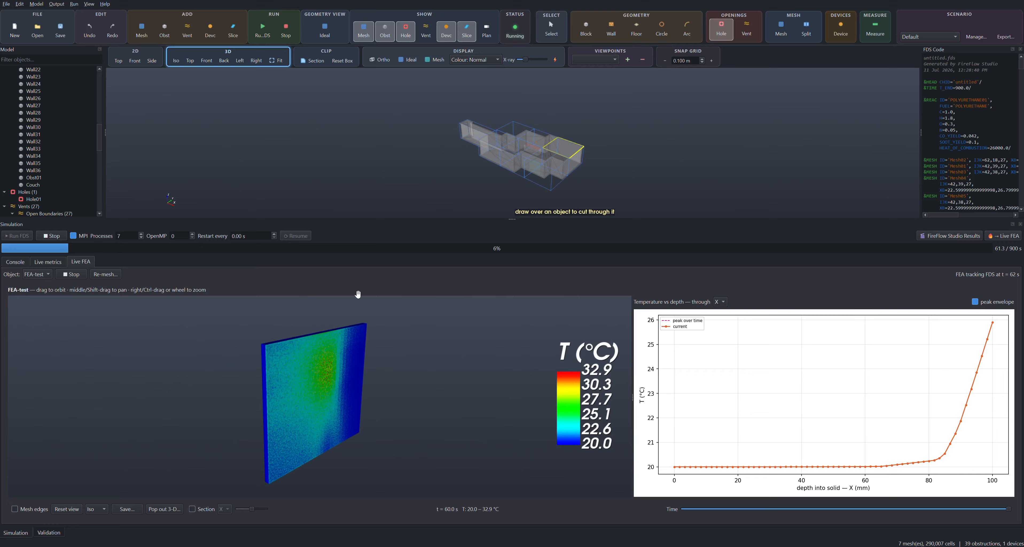
left_click_drag(309, 386, 320, 384)
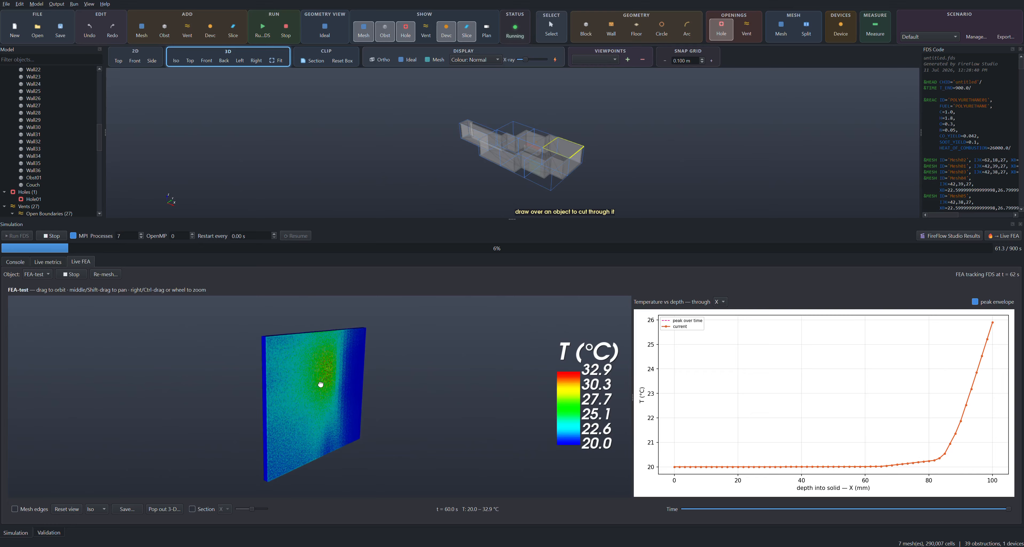
left_click(46, 261)
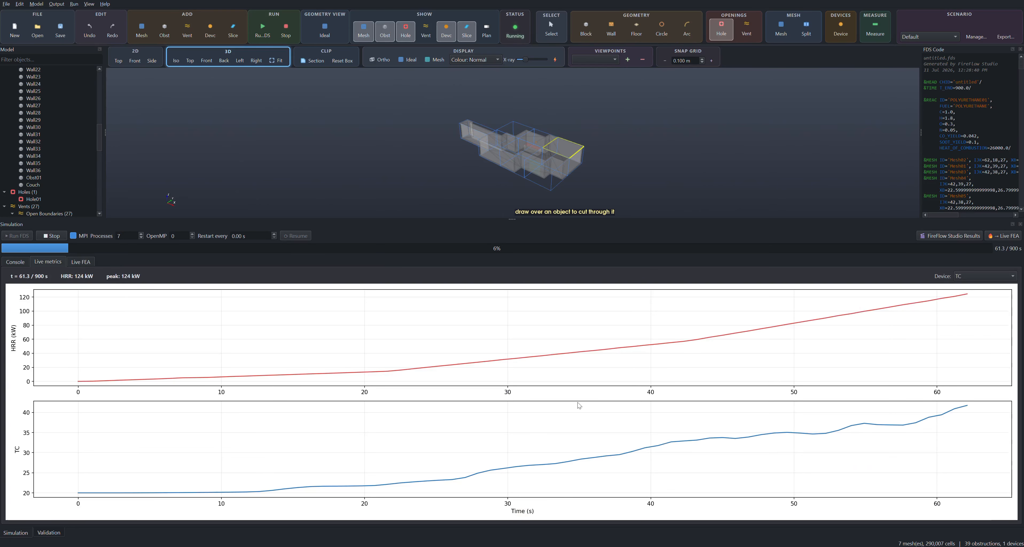
left_click(81, 262)
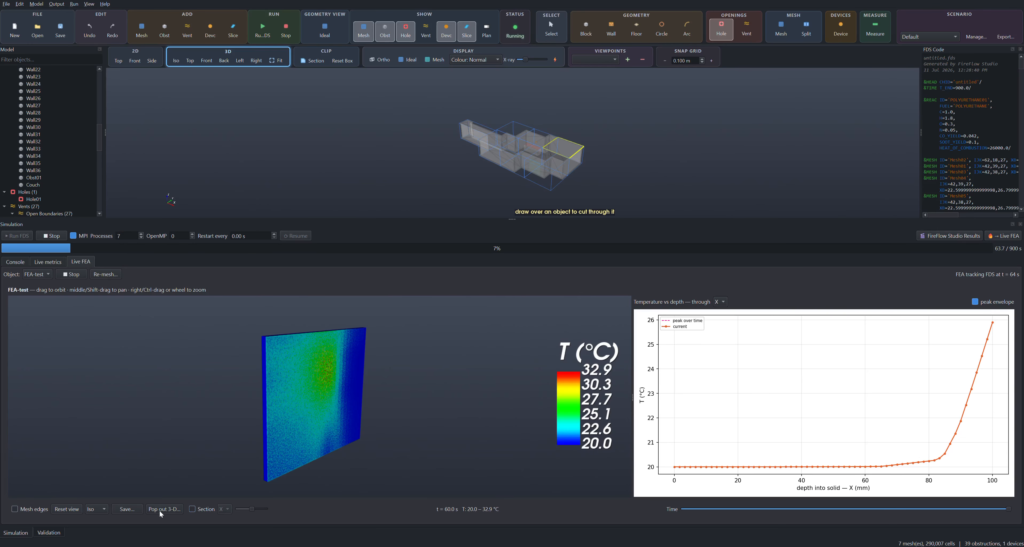
Examine the temperatures inside the FEA-test wall in a separate 3D window by cutting it with the section box
left_click_drag(501, 251, 603, 265)
left_click(435, 396)
left_click(438, 406)
left_click(394, 393)
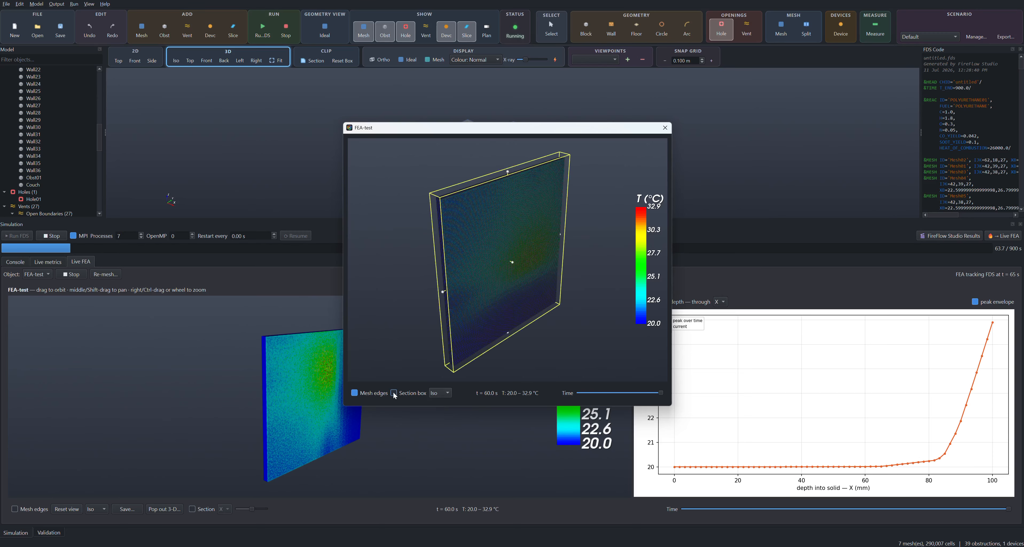
left_click_drag(508, 172, 508, 186)
left_click_drag(515, 254, 521, 271)
scroll(521, 271, "up", 10)
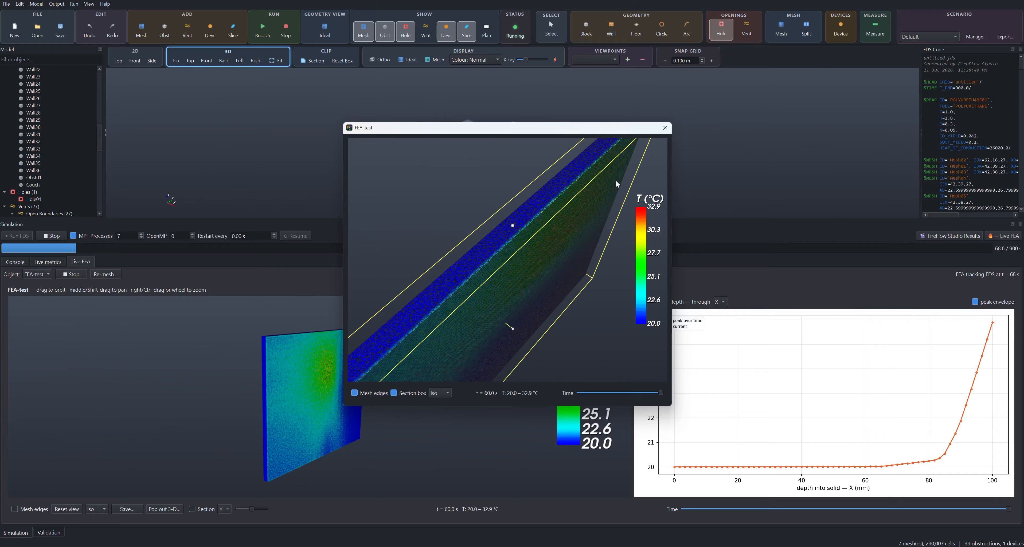
left_click(665, 128)
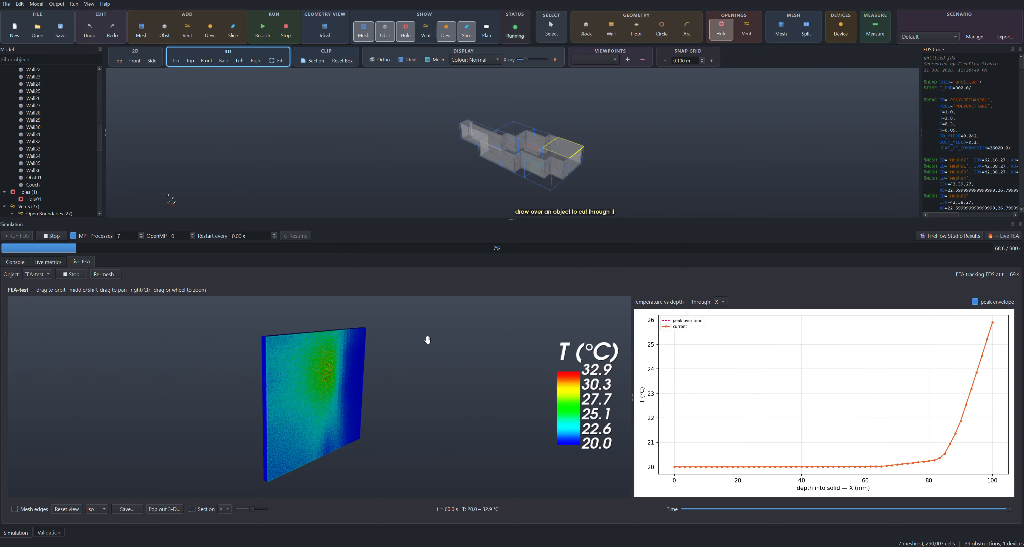
Save the live FEA results of the FEA-test wall into the run folder
left_click(131, 511)
left_click(597, 286)
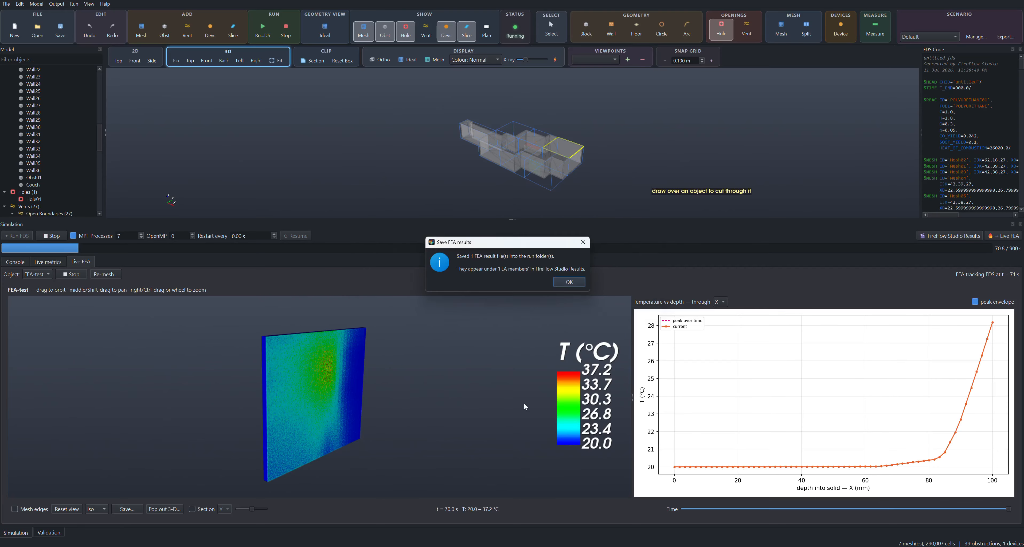
left_click(569, 282)
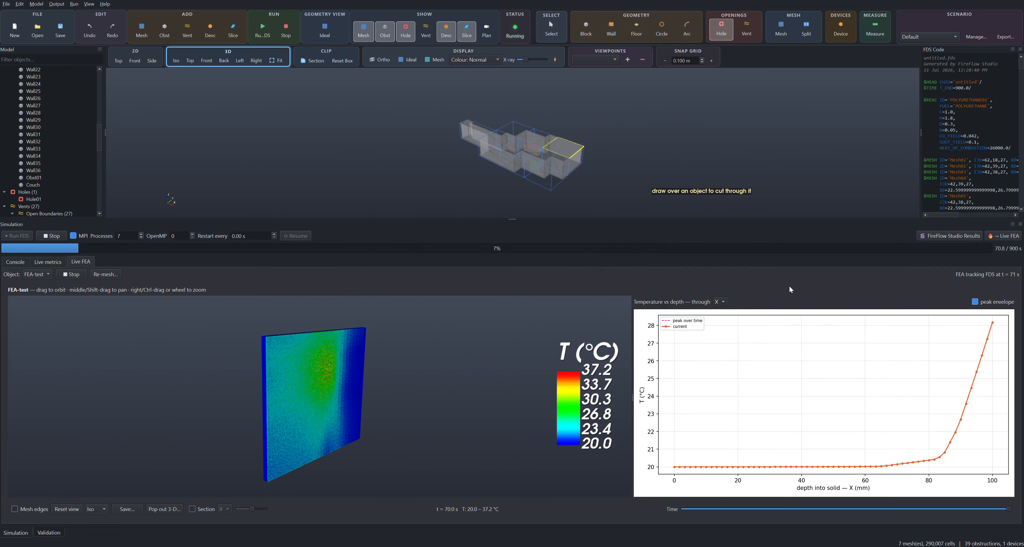
Open the simulation's results viewer in a maximized window to inspect the apartment model
left_click(941, 237)
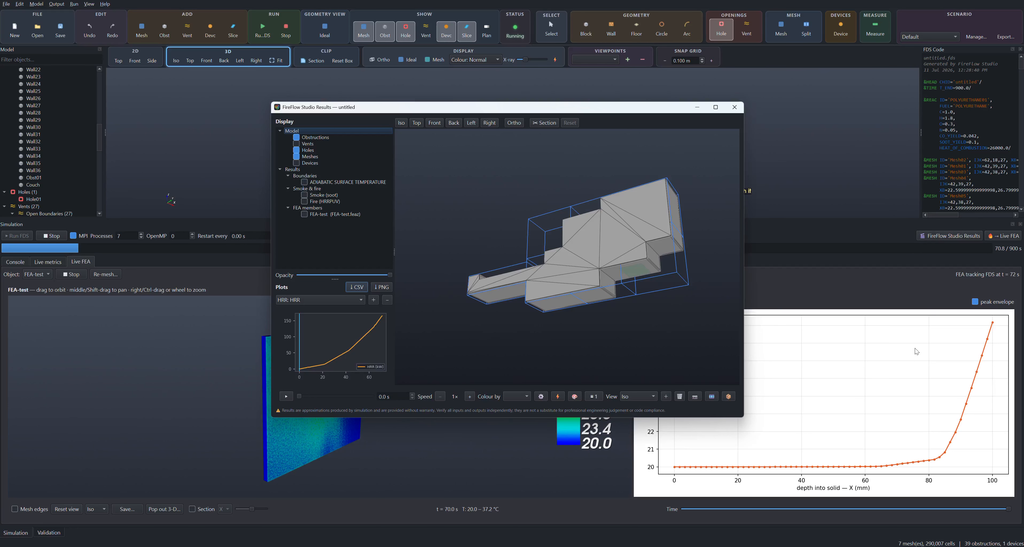
left_click(715, 108)
left_click_drag(518, 327, 896, 281)
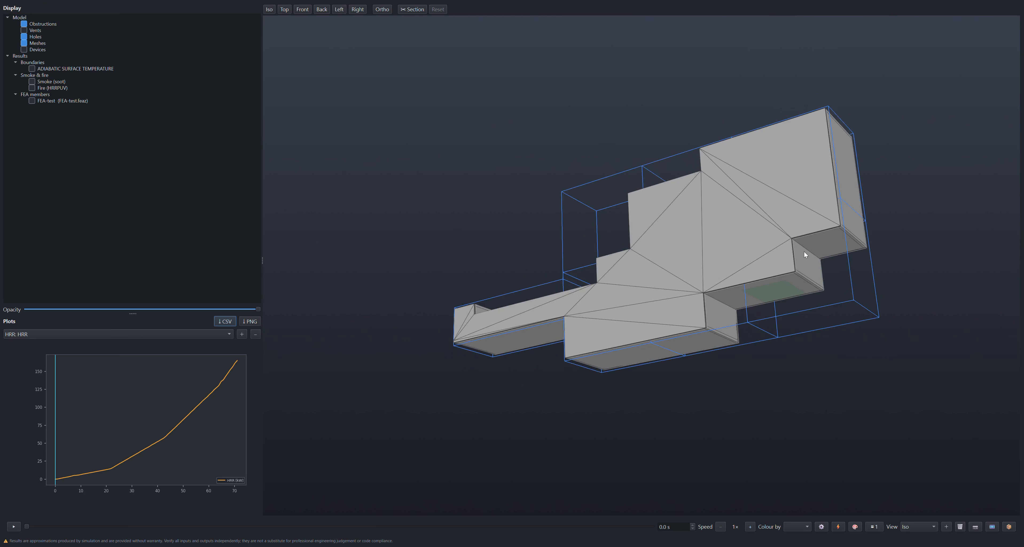
Make the apartment model see-through in an isometric view and display the FEA-test member and Fire (HRRPUV) results
left_click(272, 9)
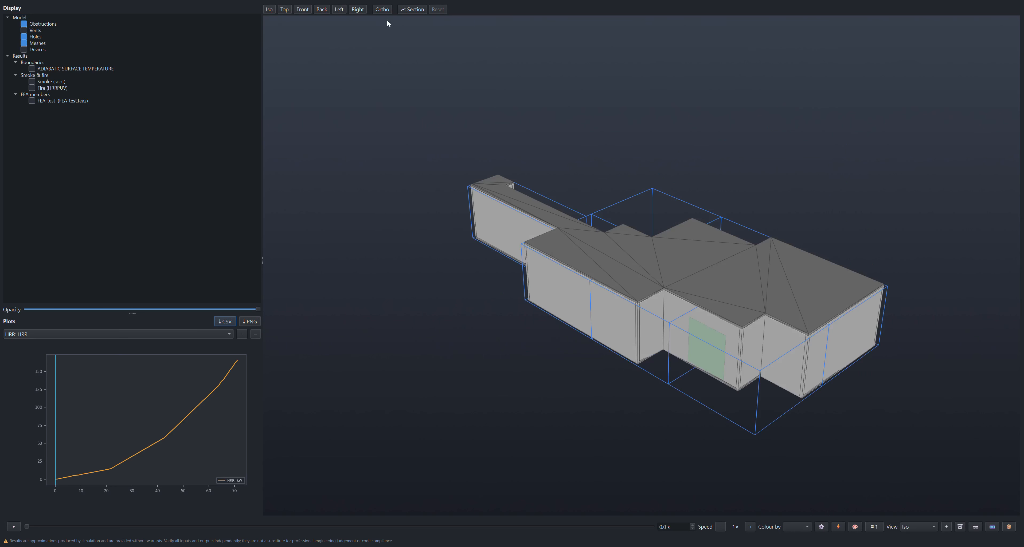
left_click_drag(258, 309, 94, 310)
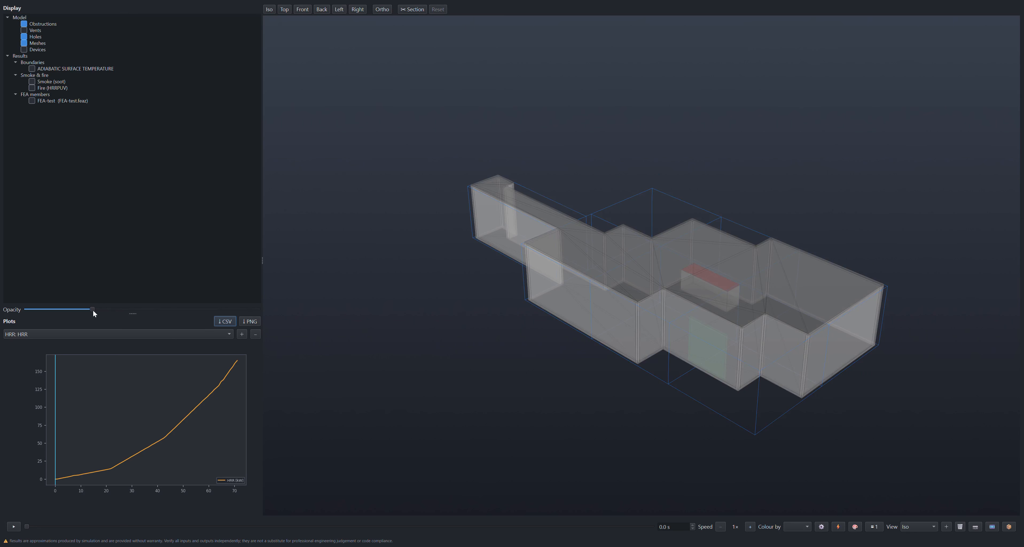
scroll(810, 298, "up", 2)
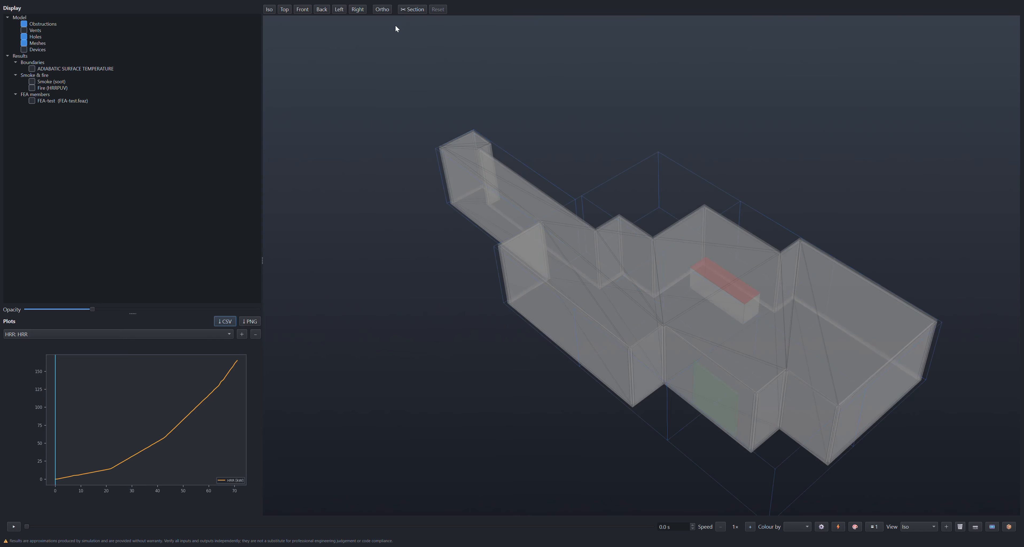
left_click(32, 100)
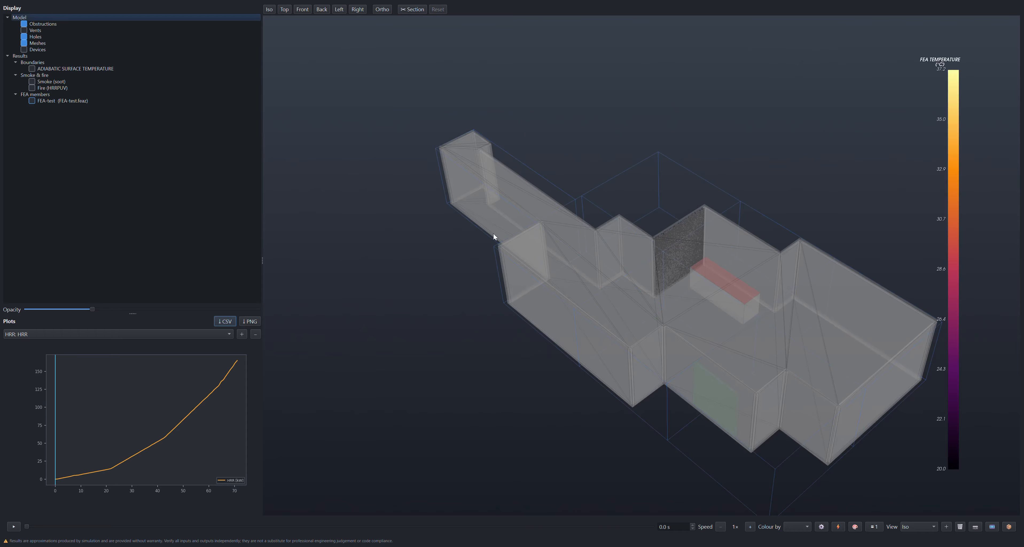
middle_click_drag(640, 261, 495, 250)
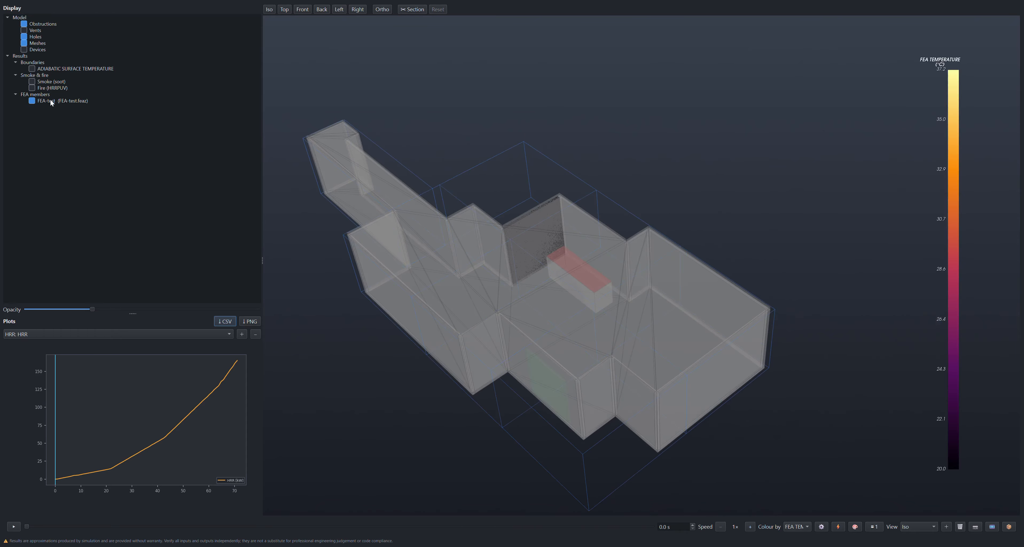
left_click(32, 88)
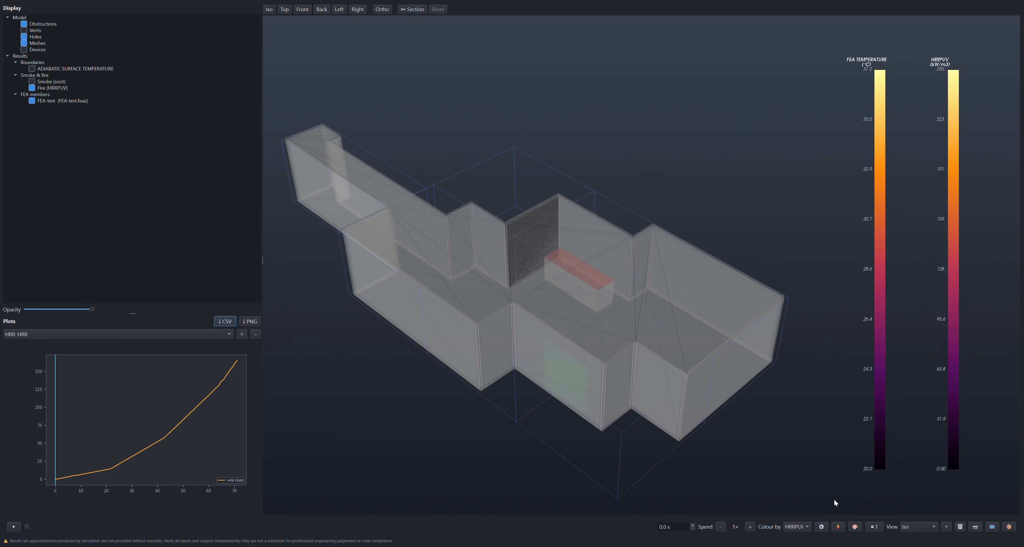
Set the colour map for FEA TEMPERATURE to Jet in the display settings and check the HRRPUV colour scale
left_click(821, 527)
left_click(489, 167)
left_click(496, 157)
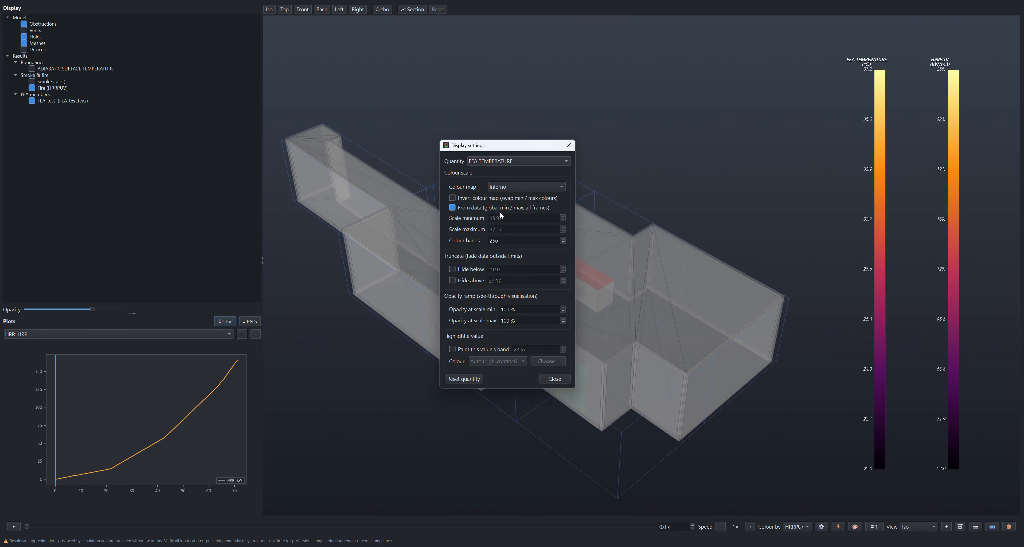
left_click(525, 187)
left_click(502, 229)
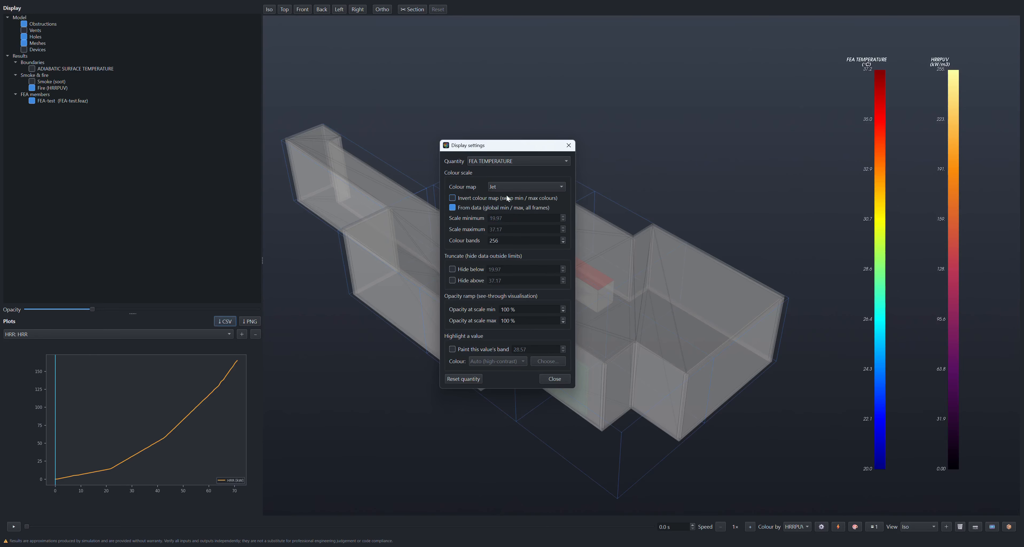
left_click(495, 161)
left_click(490, 171)
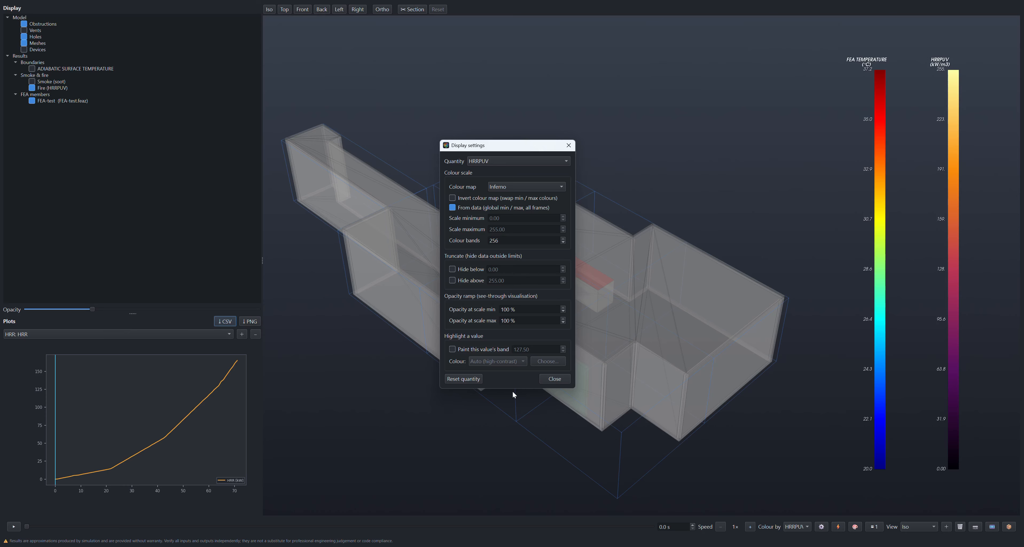
left_click(555, 379)
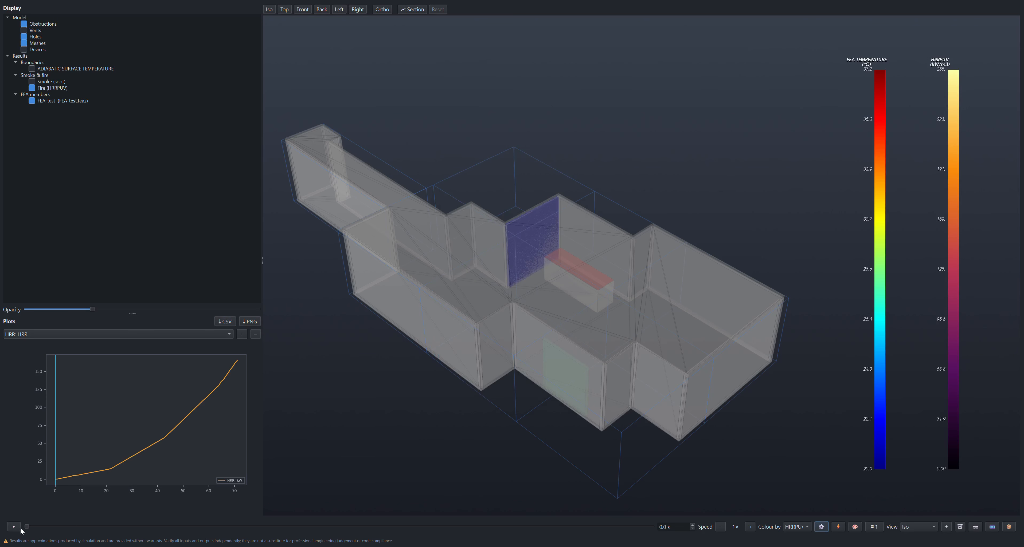
Advance the results to 74.7 s and examine the temperatures on the FEA-test wall up close
left_click_drag(27, 527, 653, 530)
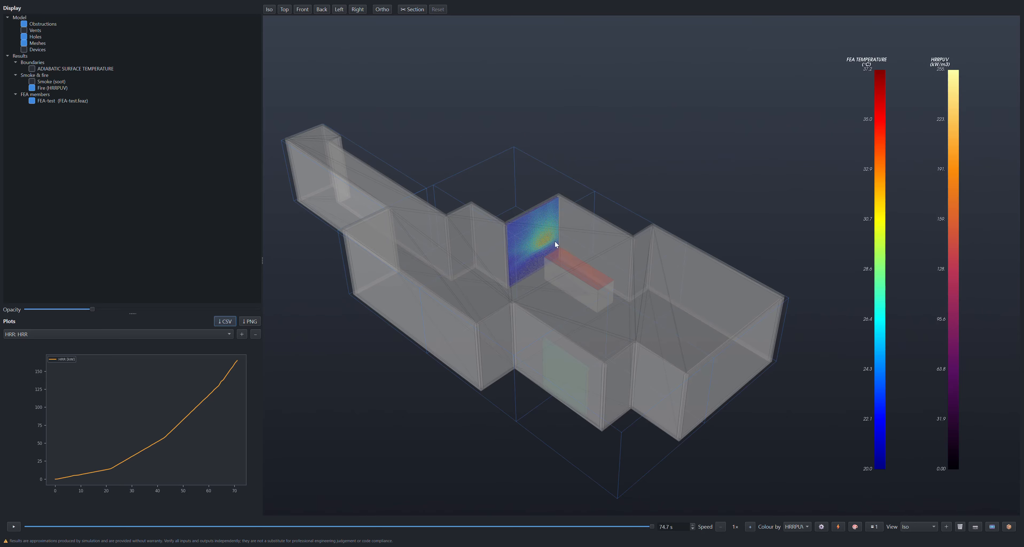
scroll(555, 242, "up", 5)
scroll(553, 224, "down", 2)
scroll(437, 198, "up", 3)
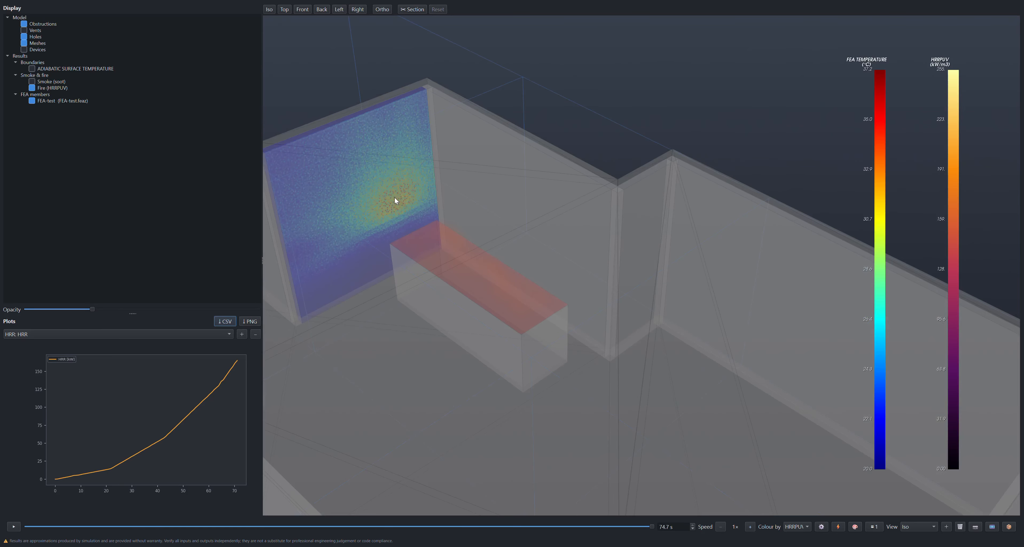
scroll(486, 204, "down", 3)
left_click_drag(512, 221, 640, 268)
scroll(640, 271, "down", 2)
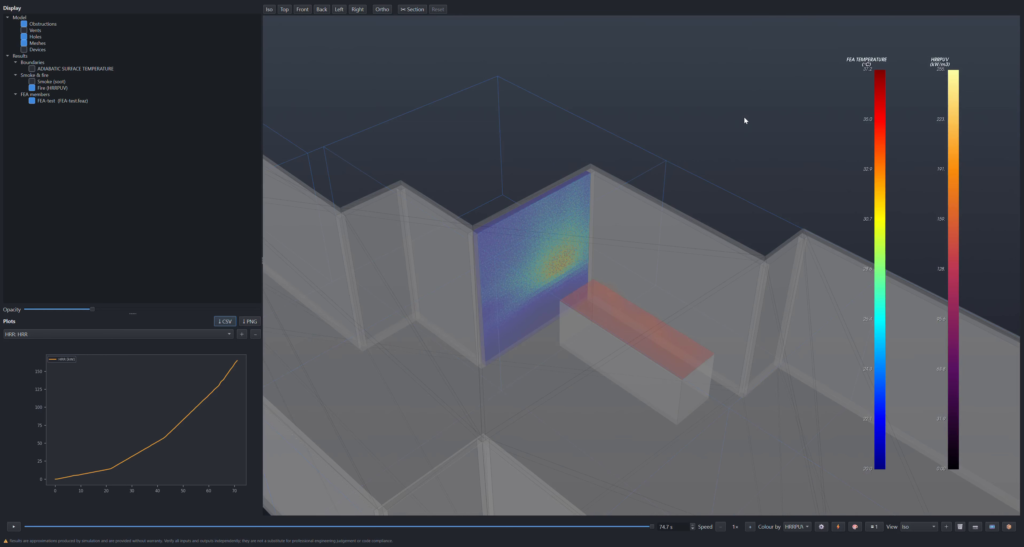
Cut the model horizontally through the FEA-test wall with the section box and examine the temperatures across its thickness
left_click(403, 9)
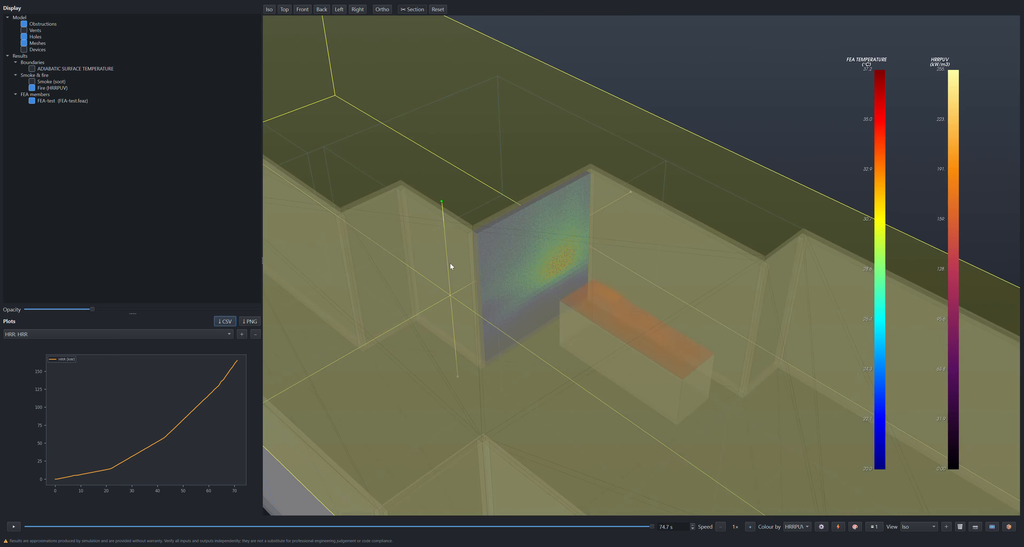
left_click_drag(450, 263, 459, 352)
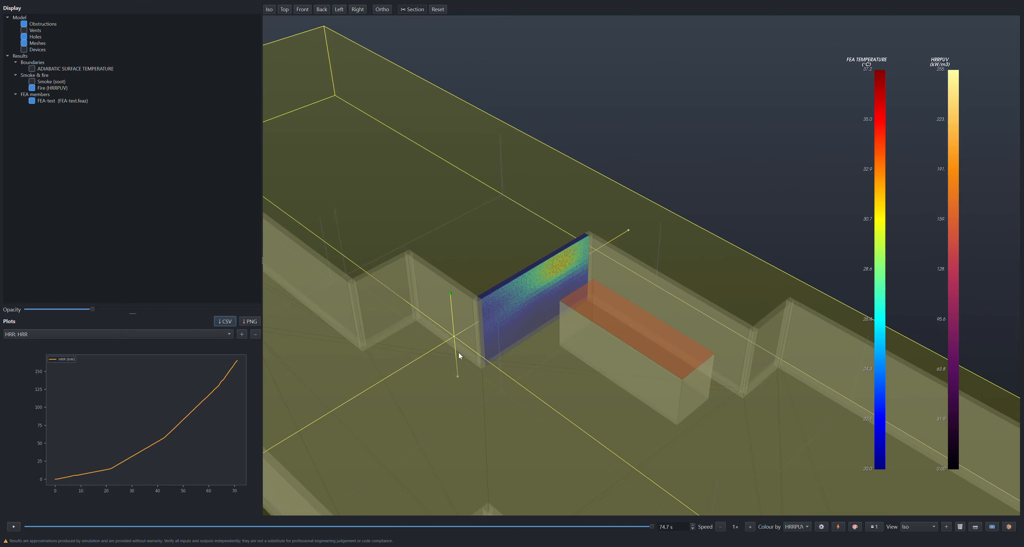
scroll(591, 274, "up", 3)
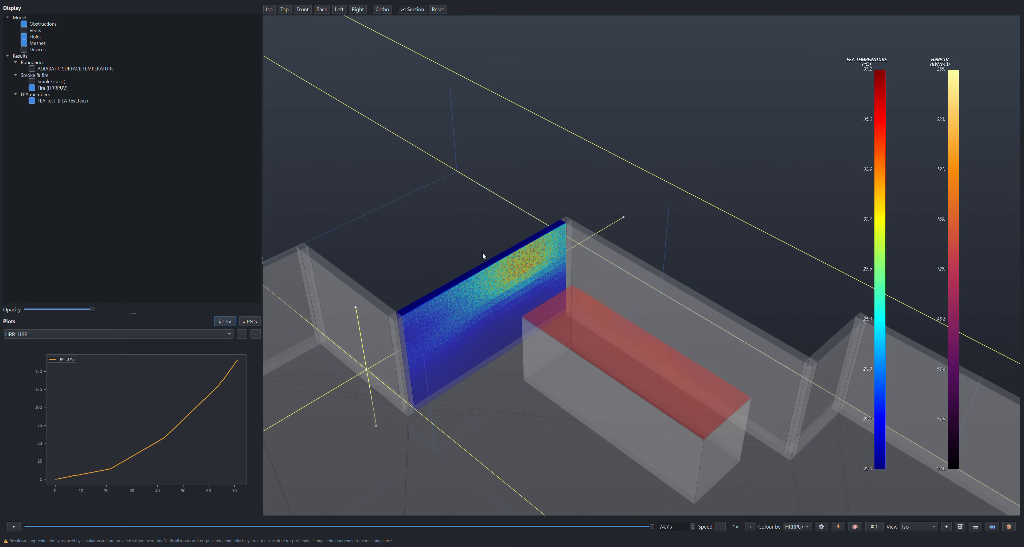
left_click_drag(695, 153, 561, 356)
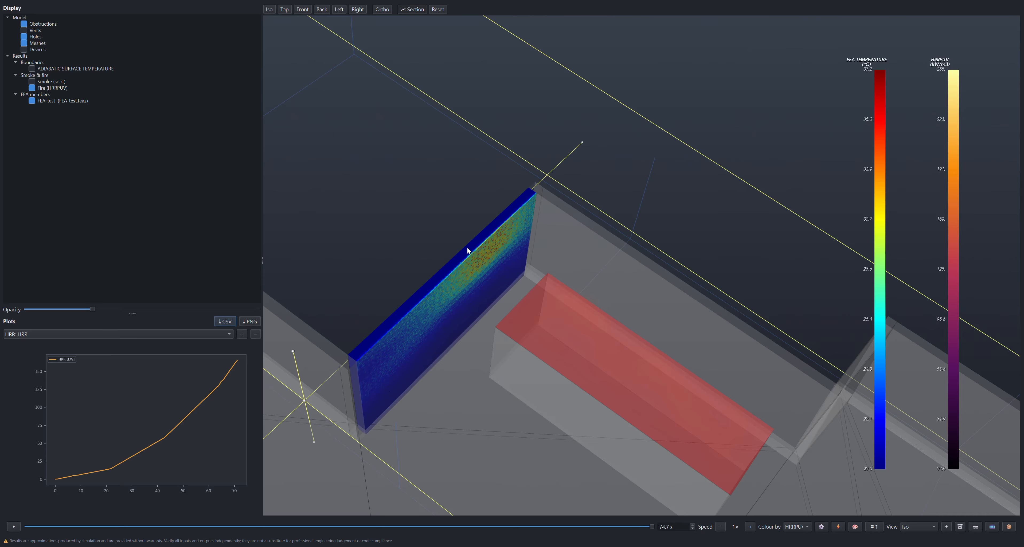
scroll(465, 242, "down", 5)
left_click_drag(464, 237, 668, 138)
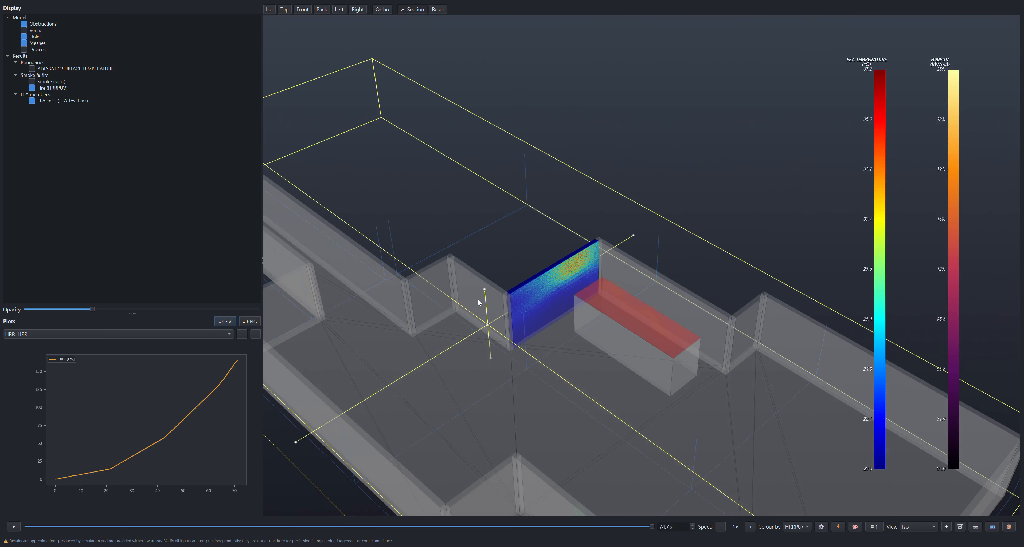
Raise the upper face of the section box slightly to expose more of the FEA-test wall within the apartment
left_click(485, 290)
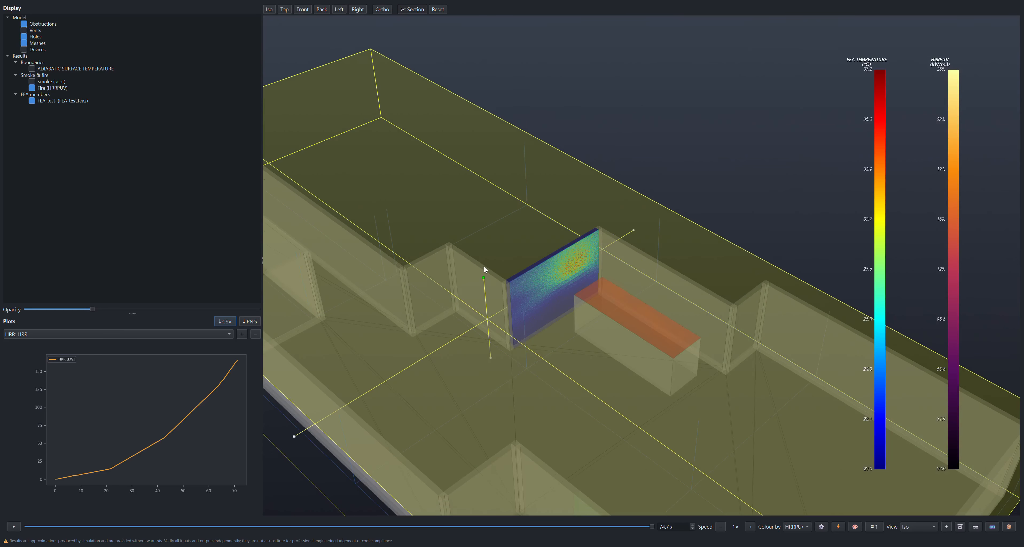
left_click(635, 177)
scroll(673, 162, "down", 5)
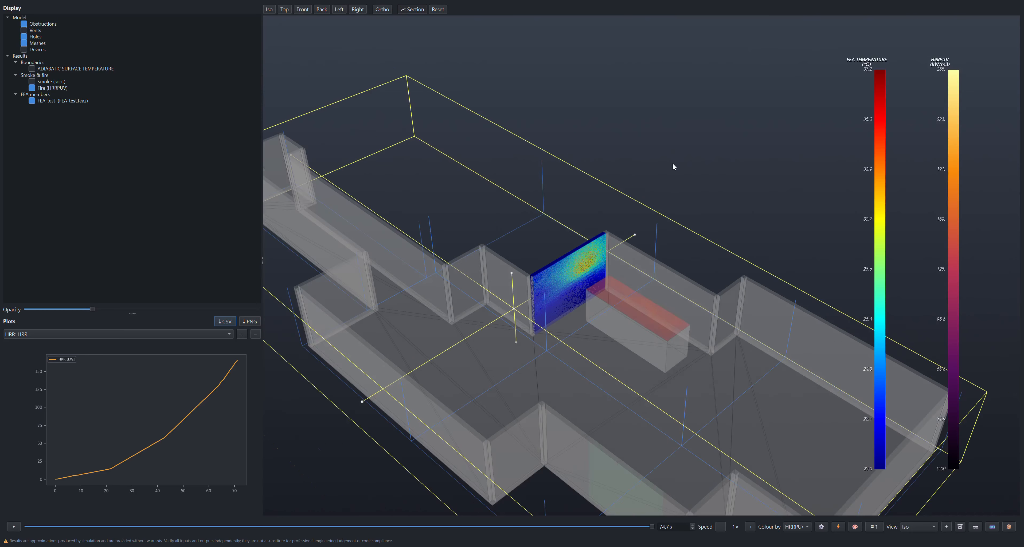
Add the Q_CONV and Q_RADI curves to the HRR plot
left_click(197, 333)
left_click(93, 365)
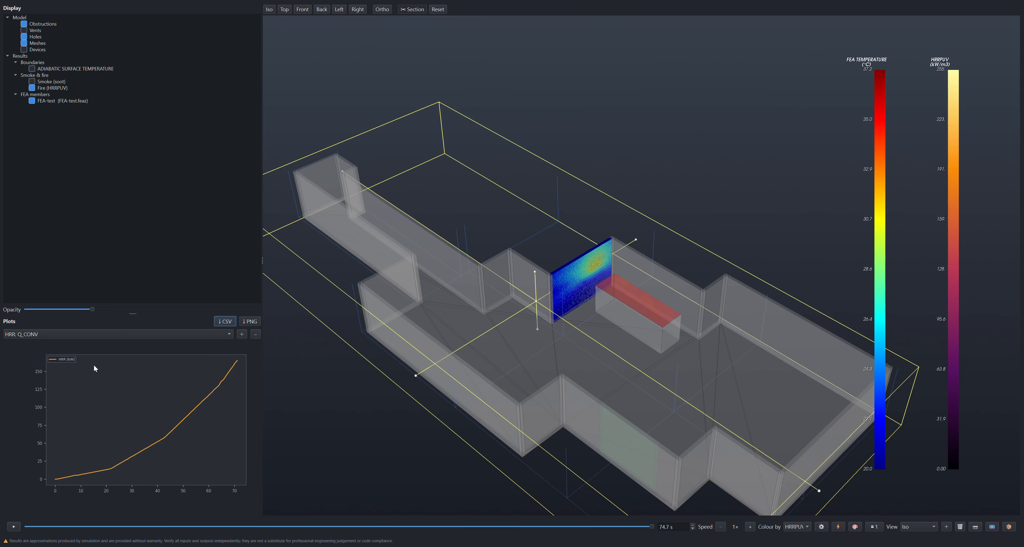
left_click(139, 335)
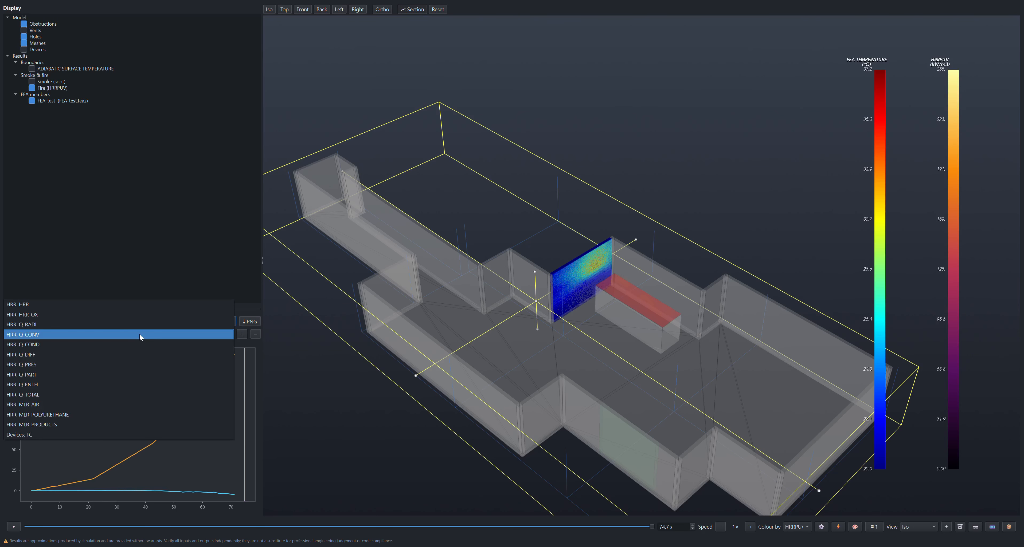
left_click(51, 327)
left_click(242, 335)
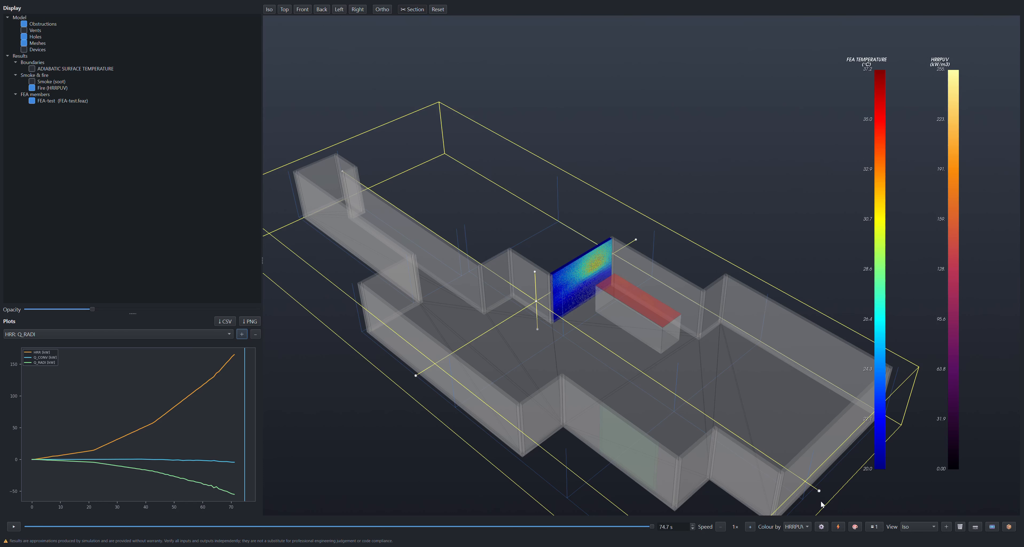
Set up a results package export including the animation, with title Demo, project Demo and prepared by Fireflow Studio
left_click(1009, 527)
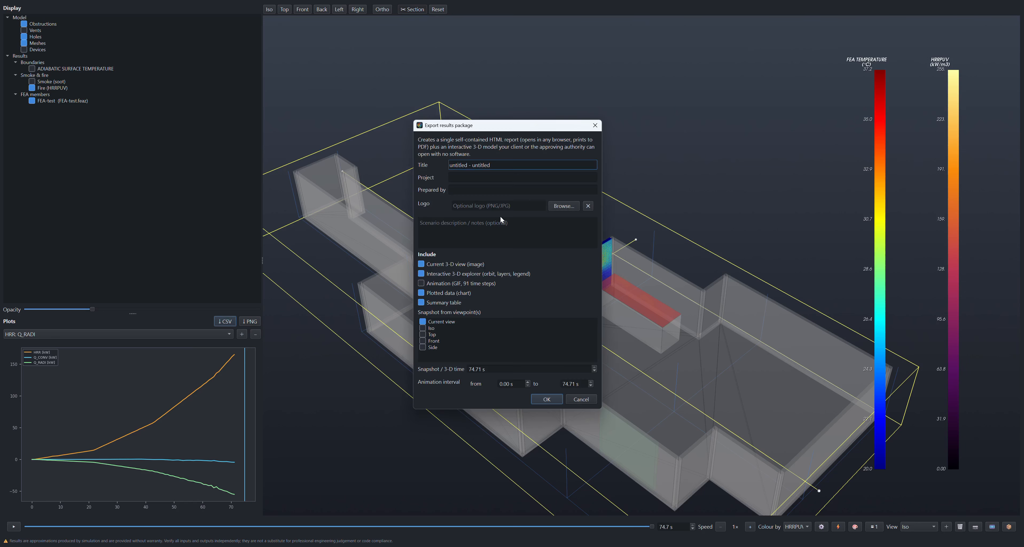
left_click(435, 286)
triple_click(507, 162)
type("Demo")
key("Tab")
type("Demo")
key("Tab")
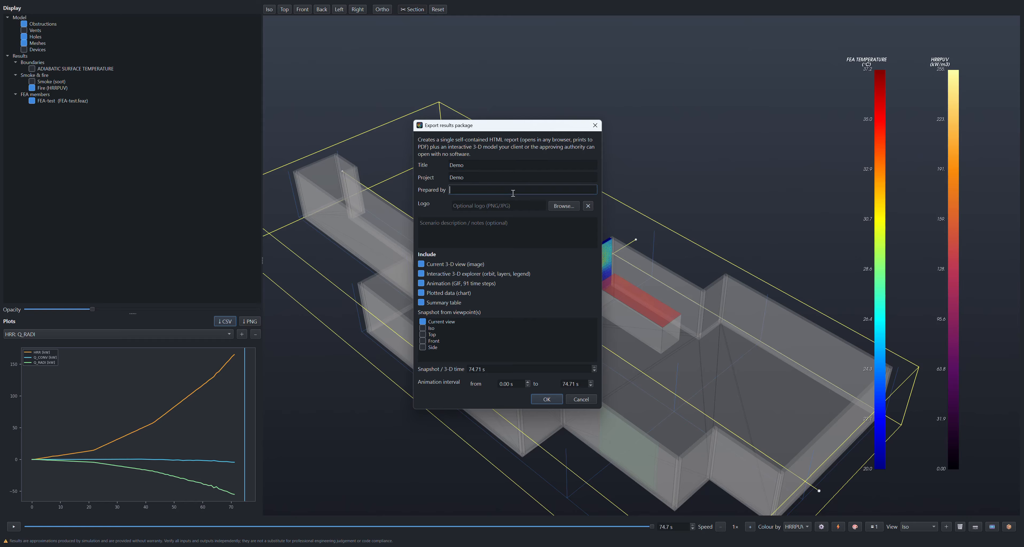
type("Fireflow Studio")
Add the FireFlow Studio logo image to the report and export the results package to D:/7-Demo/Export3
left_click(561, 206)
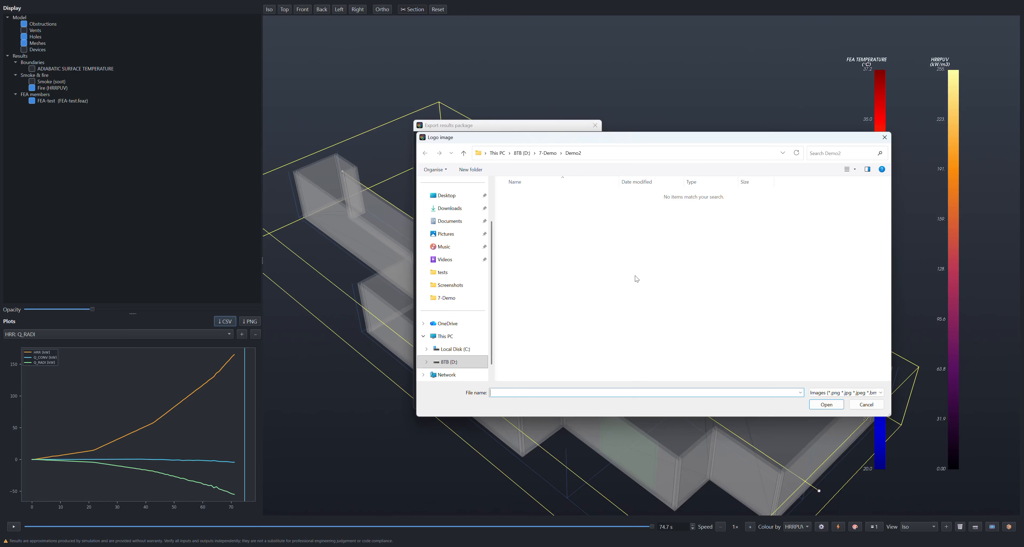
left_click(548, 153)
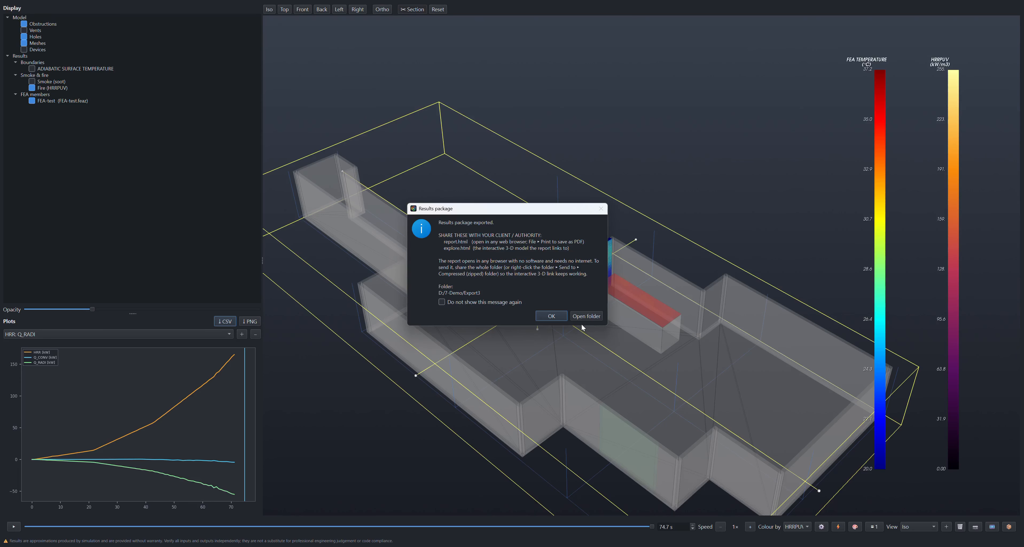
left_click(552, 316)
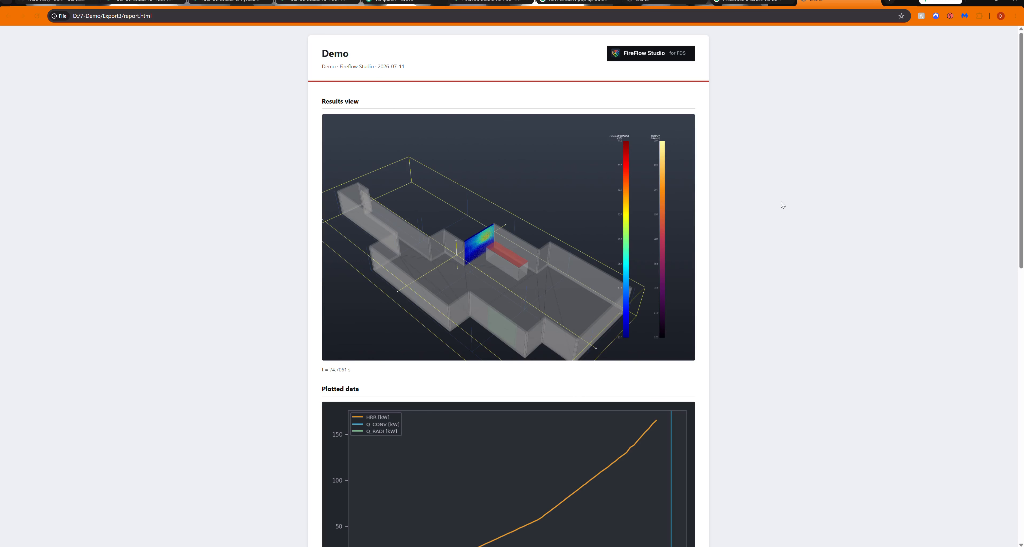
Review the exported report.html in the web browser, covering the results view, plotted data, time development and summary
scroll(758, 200, "down", 2)
scroll(753, 199, "up", 2)
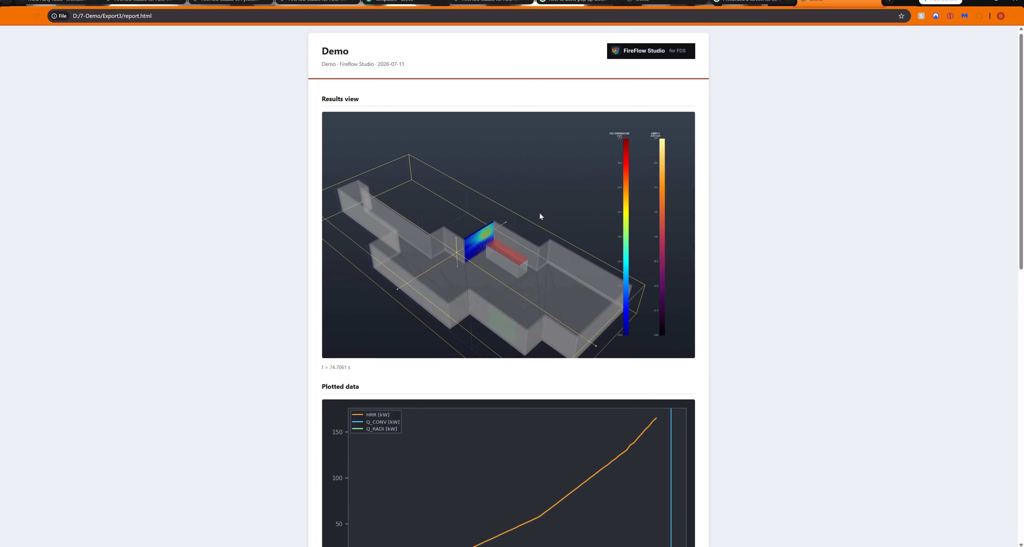
scroll(540, 213, "down", 8)
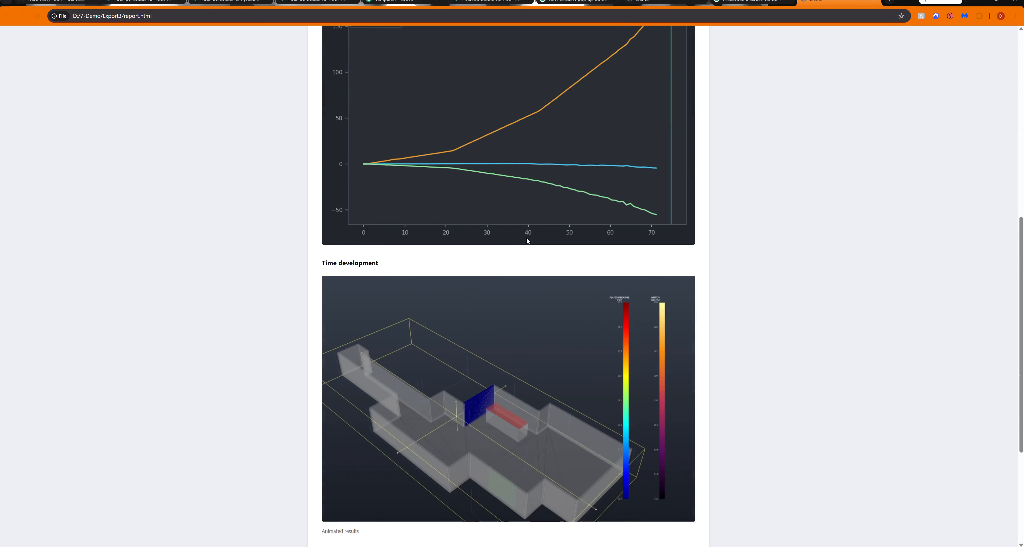
scroll(527, 241, "down", 2)
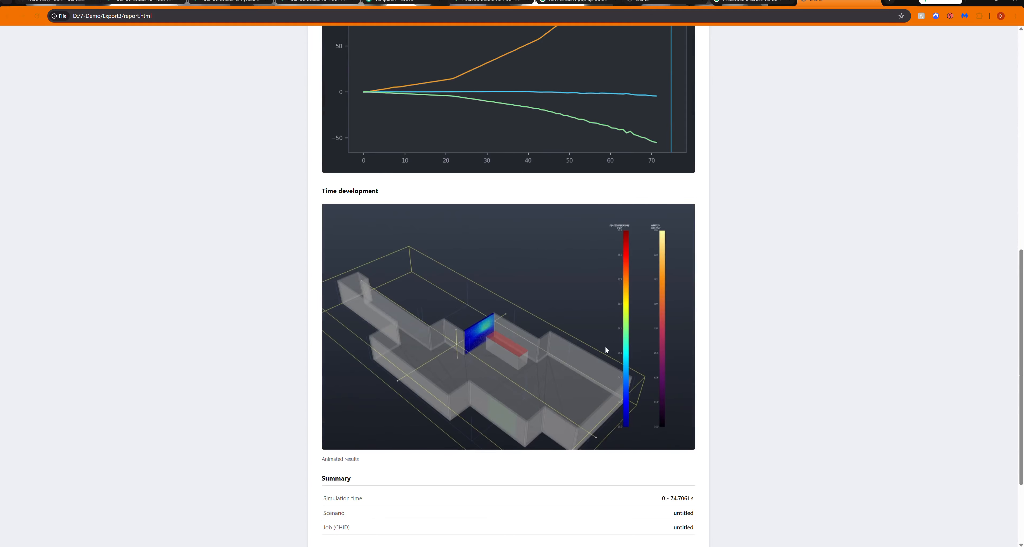
scroll(632, 309, "down", 3)
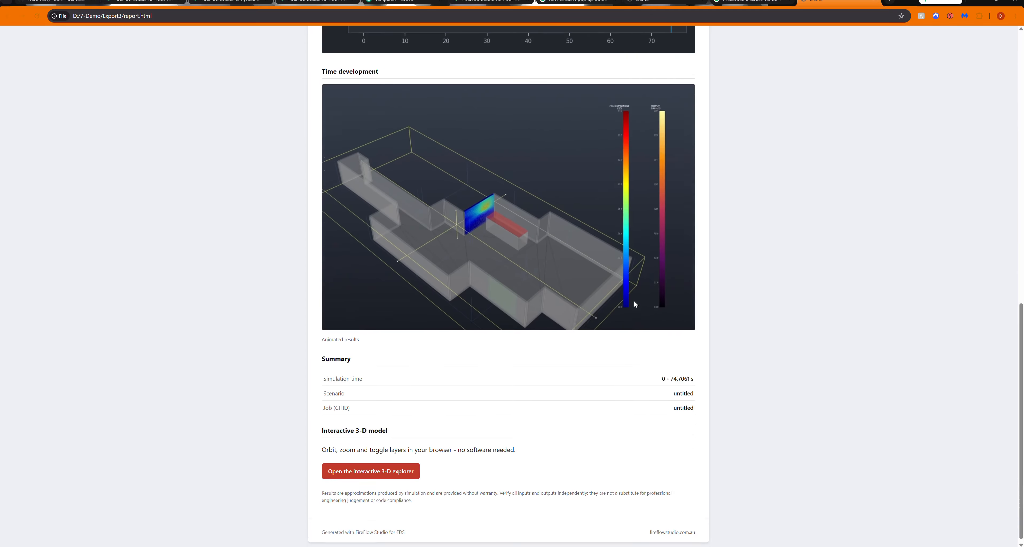
Open the report's interactive 3-D explorer and inspect the FEA-test wall and the fire from several angles
left_click(387, 469)
left_click_drag(456, 486, 530, 473)
scroll(557, 291, "up", 3)
scroll(557, 290, "up", 5)
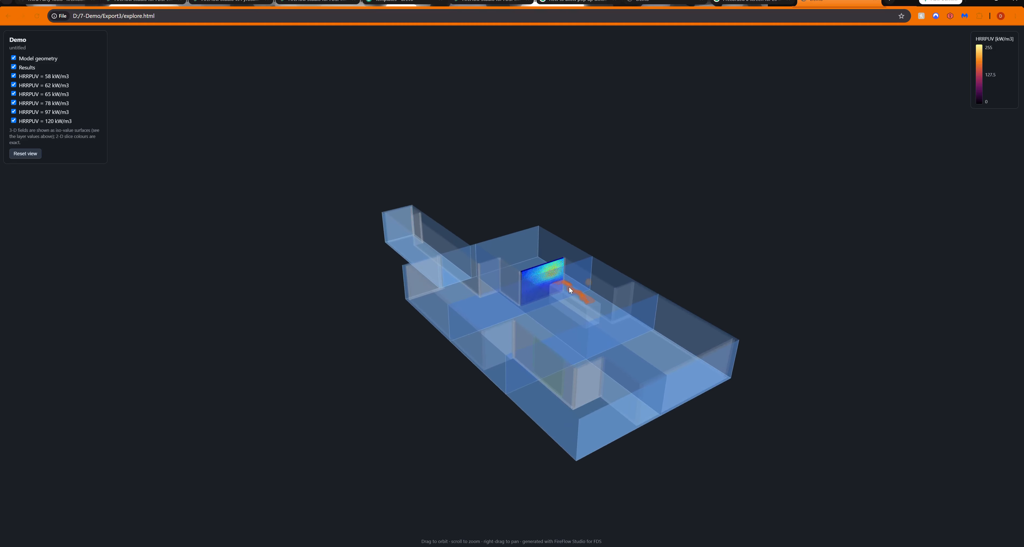
left_click_drag(545, 408, 464, 398)
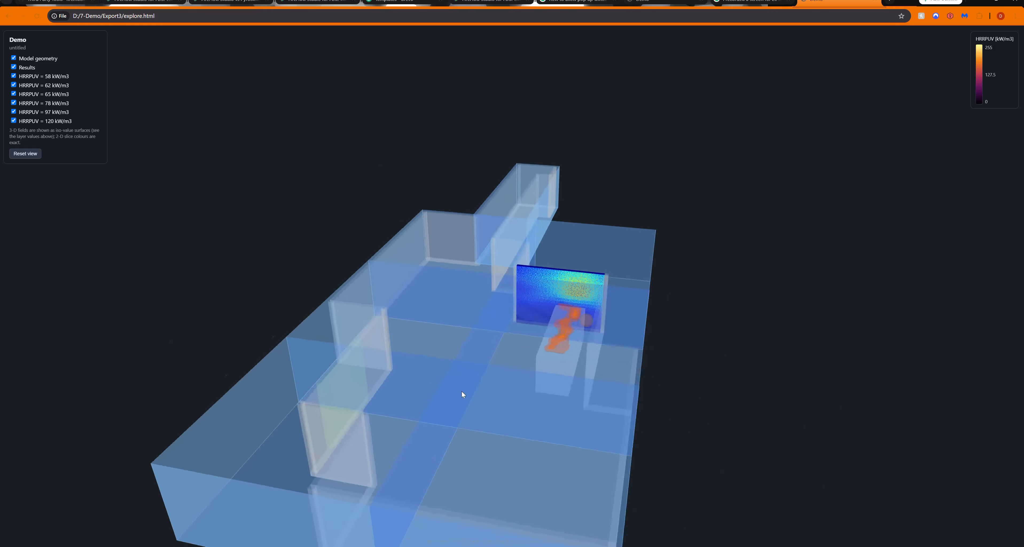
left_click_drag(430, 390, 536, 392)
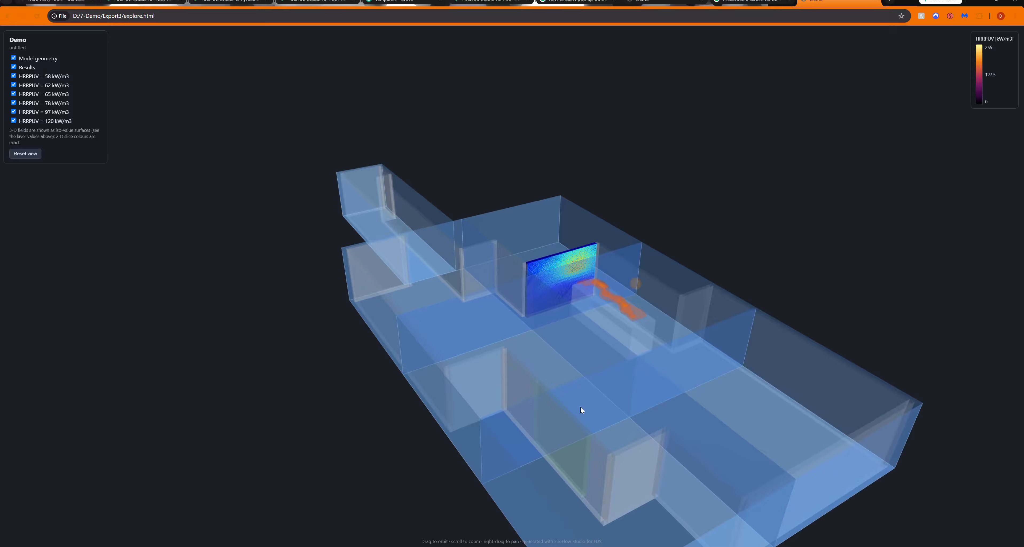
left_click_drag(556, 433, 544, 413)
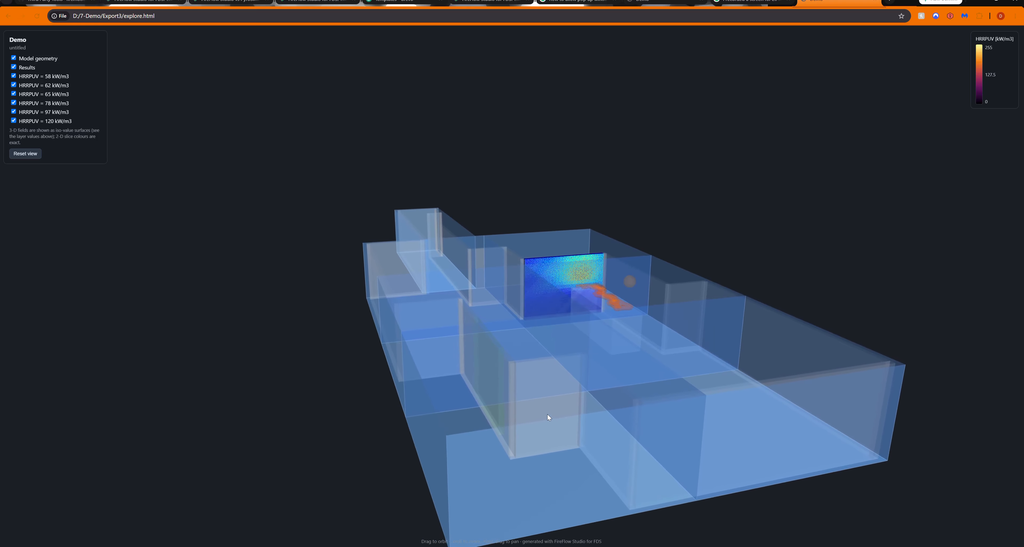
left_click_drag(552, 414, 553, 401)
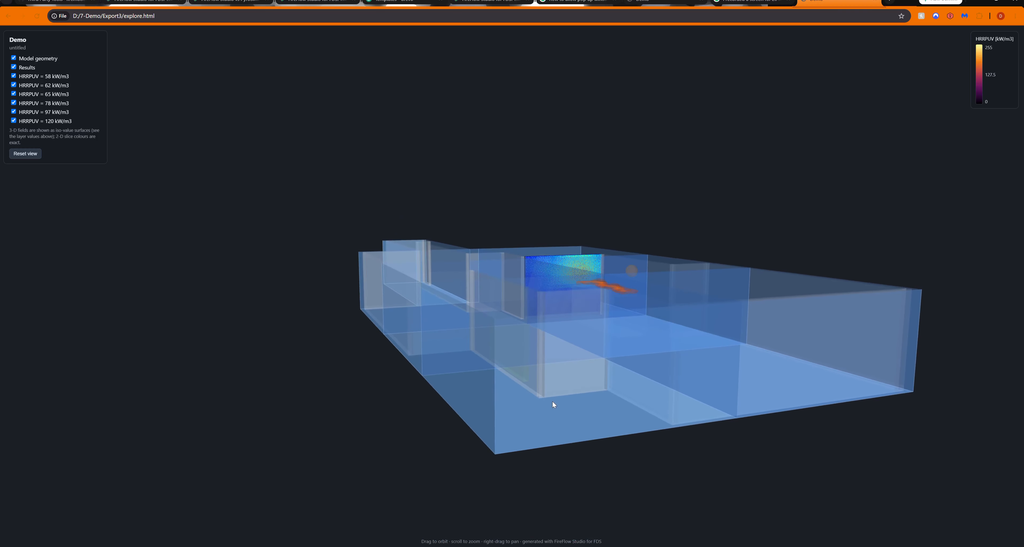
left_click_drag(552, 402, 551, 424)
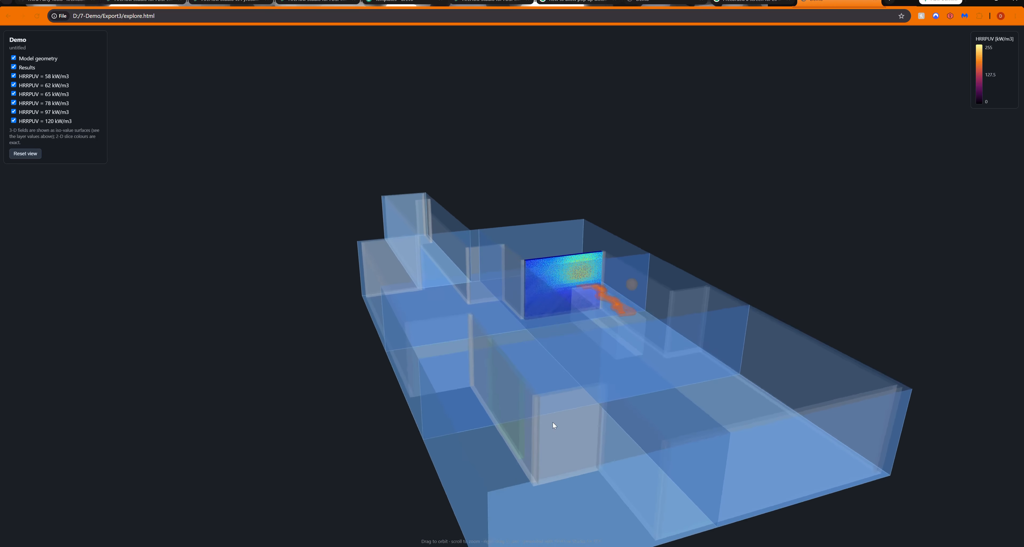
left_click_drag(685, 380, 685, 374)
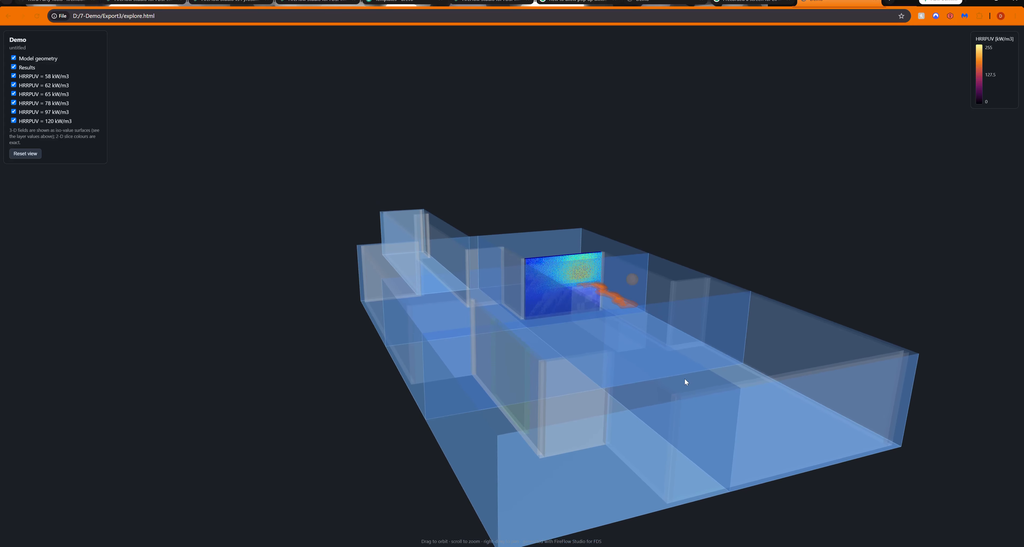